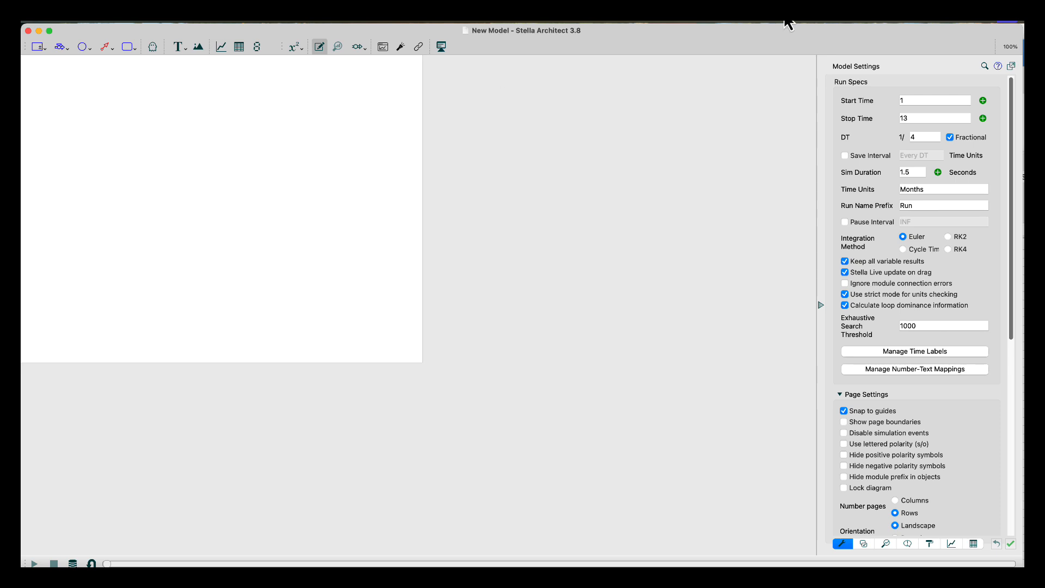
# Step: Set the model's run specs to start time 0 and stop time 600
pyautogui.click(919, 101)
pyautogui.write('0')
pyautogui.press('Tab')
pyautogui.write('600')
pyautogui.click(289, 212)
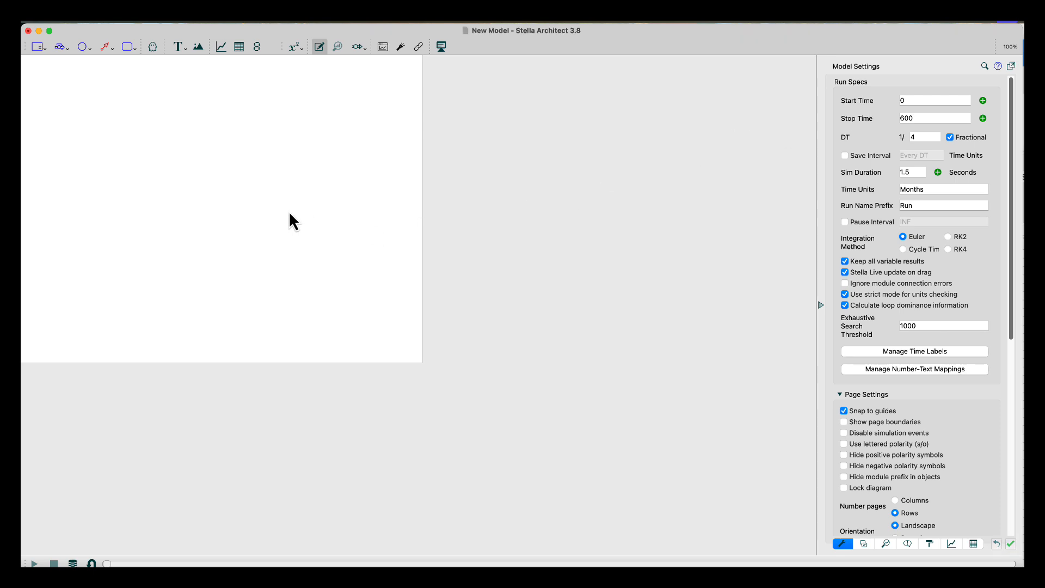
# Step: Place a stock on the canvas, about 130 wide and 104 high, with its label centred inside
pyautogui.click(38, 46)
pyautogui.click(232, 170)
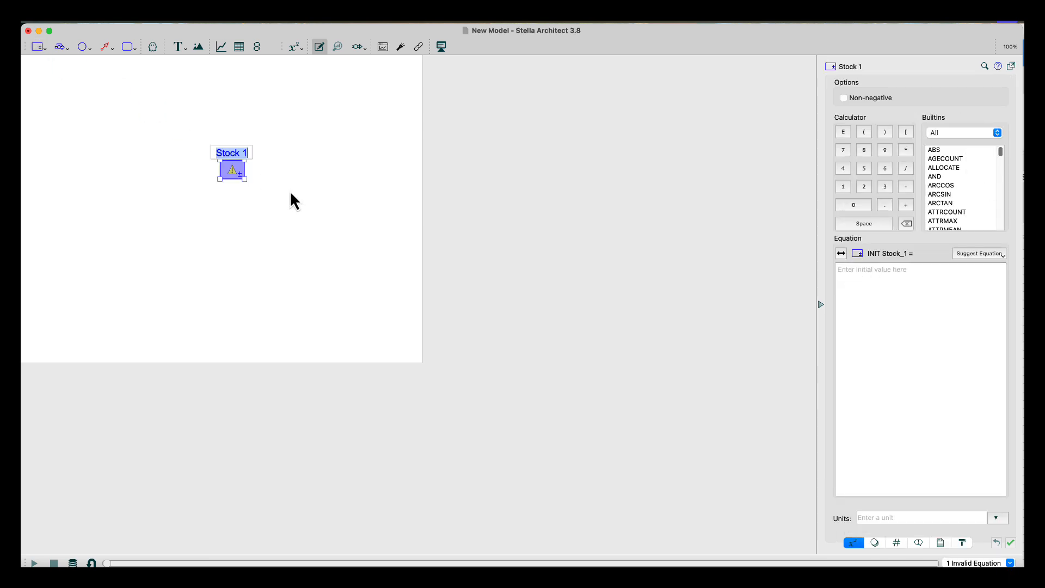
pyautogui.moveTo(245, 179); pyautogui.dragTo(290, 217)
pyautogui.moveTo(254, 153); pyautogui.dragTo(253, 186)
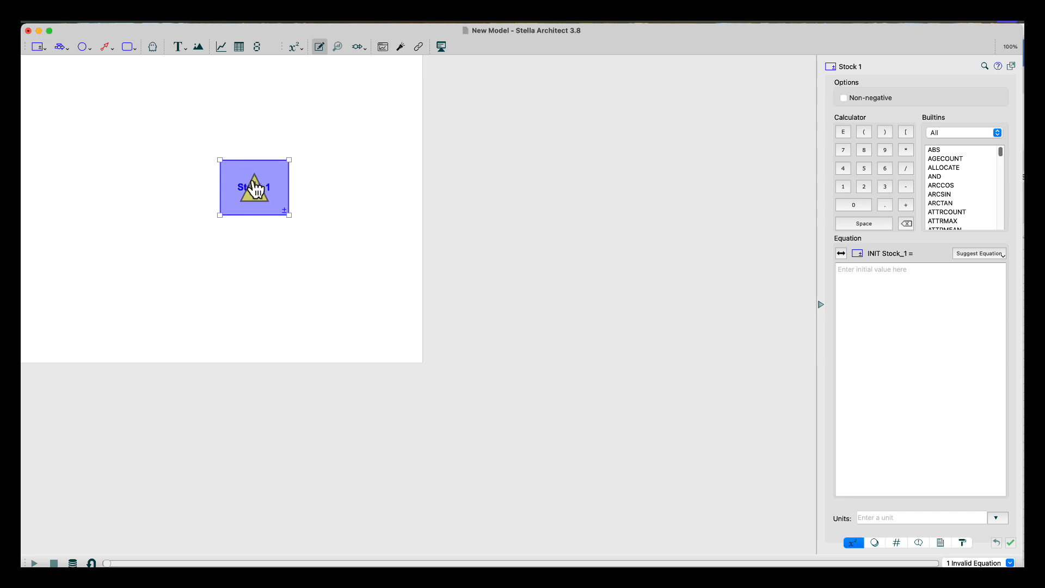
# Step: Name the stock New Agents in Training, with the label broken into two lines after "Agents"
pyautogui.click(255, 185)
pyautogui.write('New Agents in')
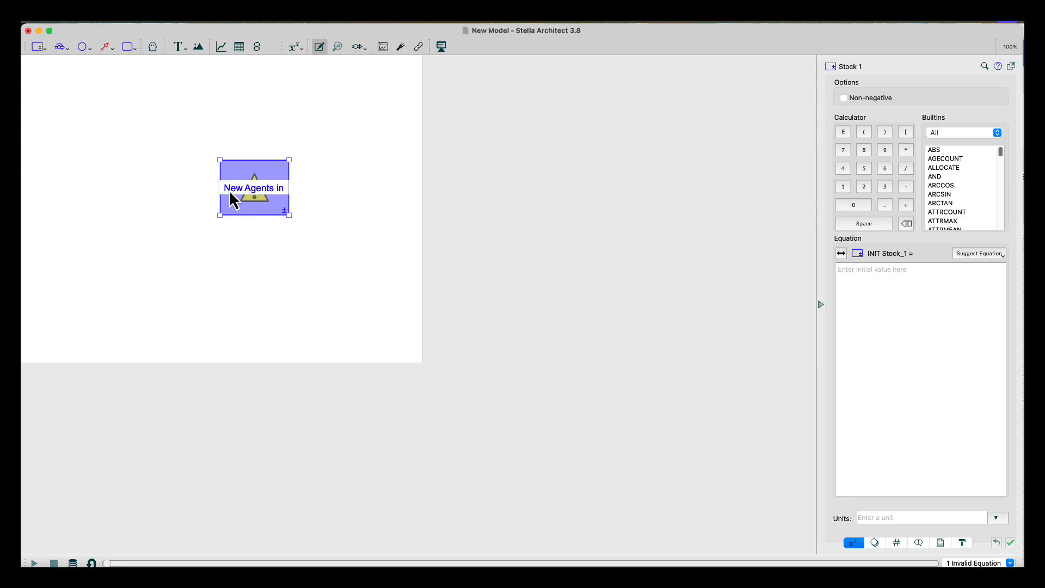
pyautogui.write(' Training')
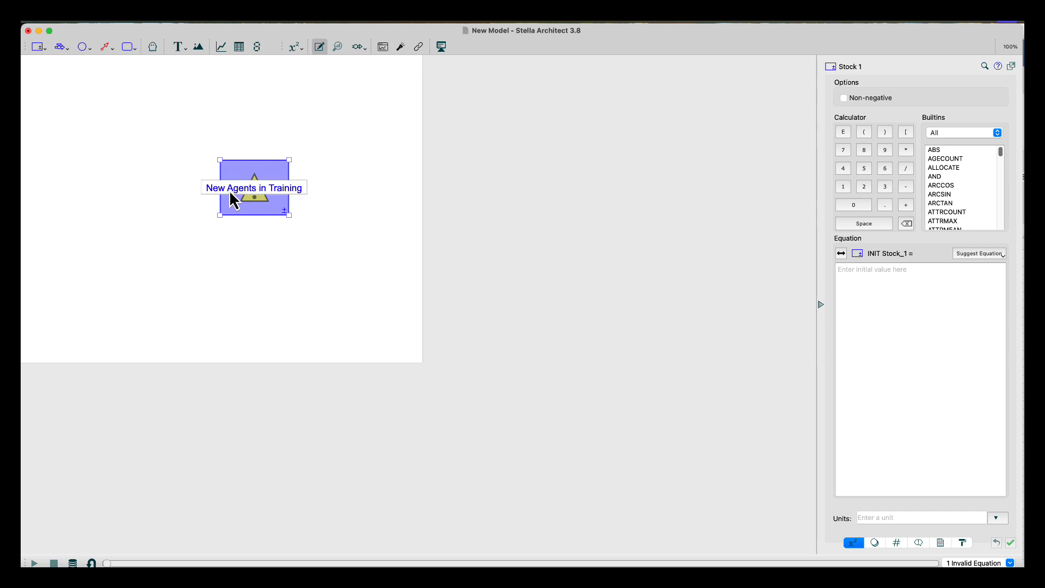
pyautogui.click(258, 187)
pyautogui.press('Return')
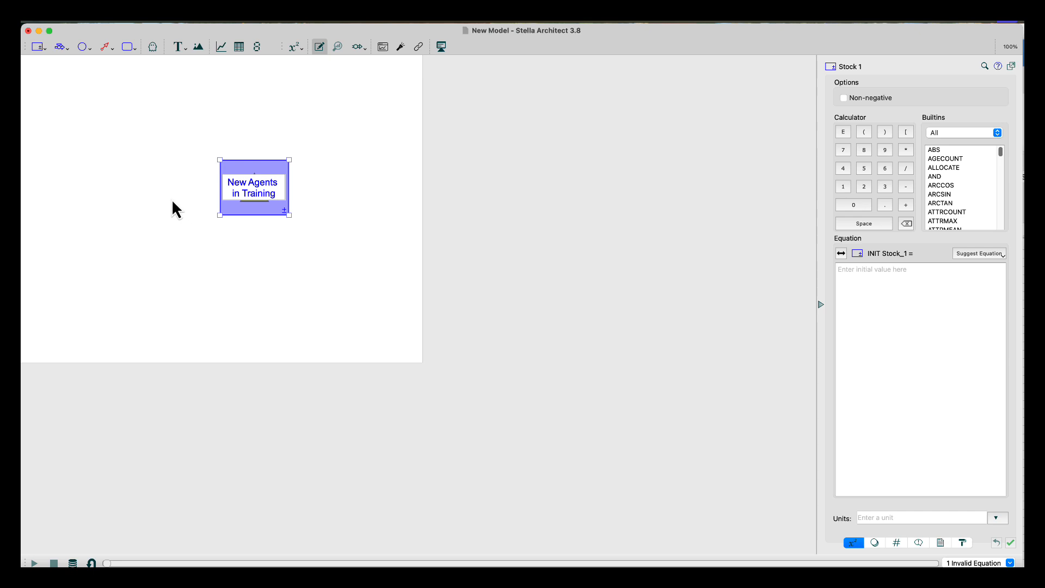
# Step: Add an inflow named New Recruits from a cloud into the New Agents in Training stock, with the equation 83
pyautogui.click(61, 48)
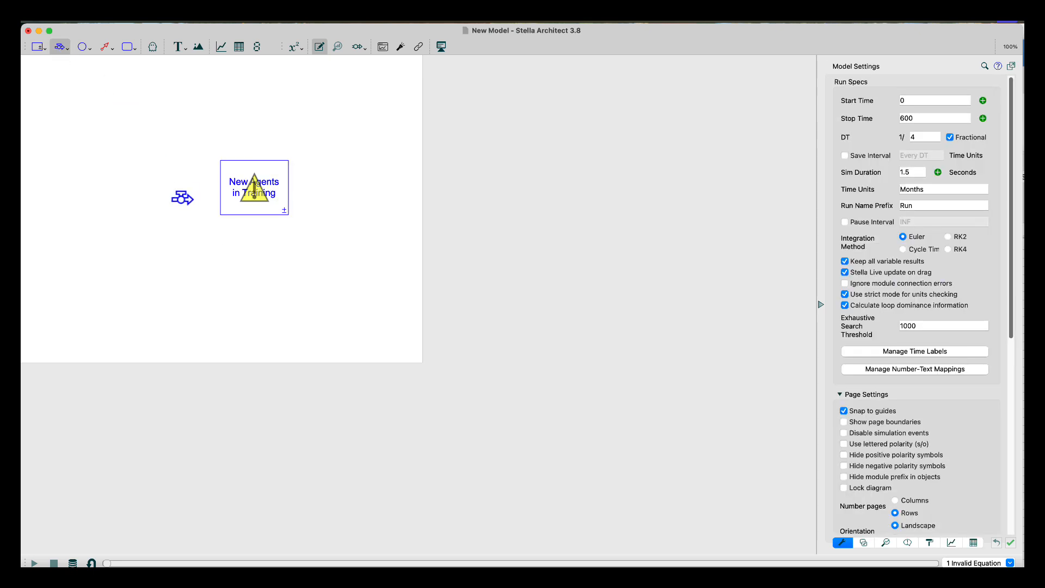
pyautogui.moveTo(116, 186)
pyautogui.mouseDown()
pyautogui.moveTo(212, 190)
pyautogui.moveTo(258, 213)
pyautogui.mouseUp()
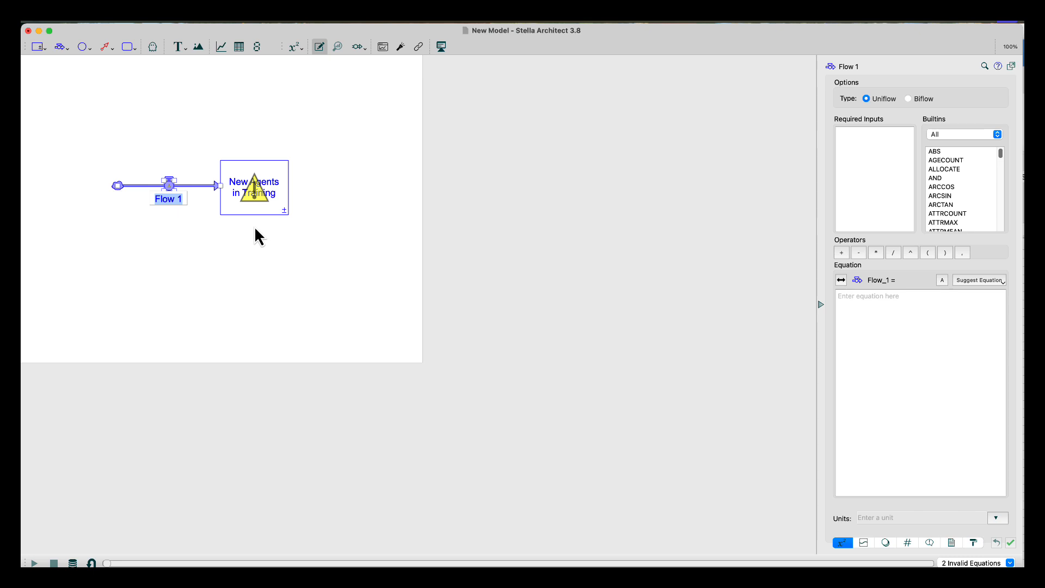
pyautogui.write('New R')
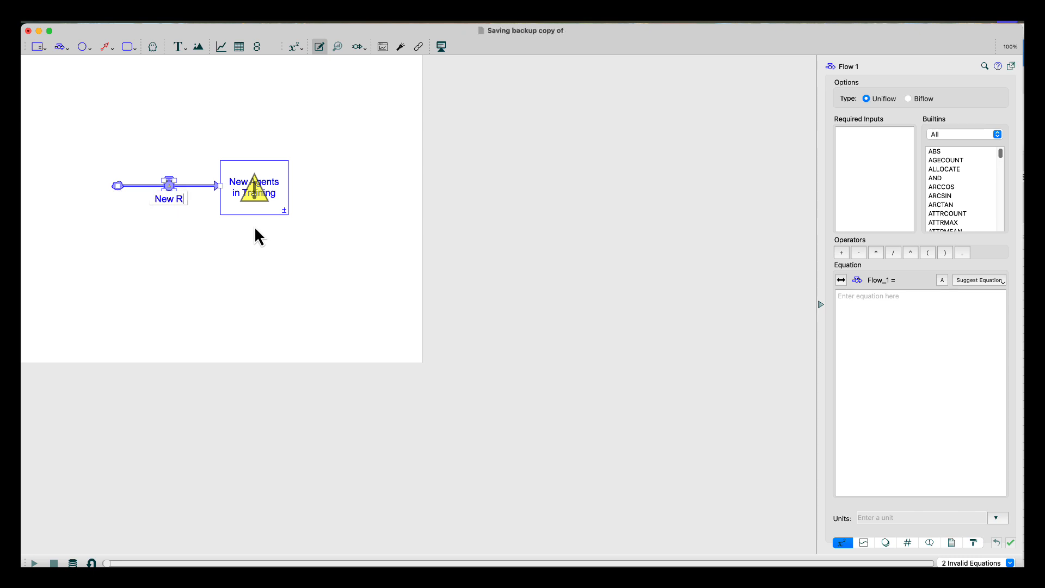
pyautogui.write('ecruits')
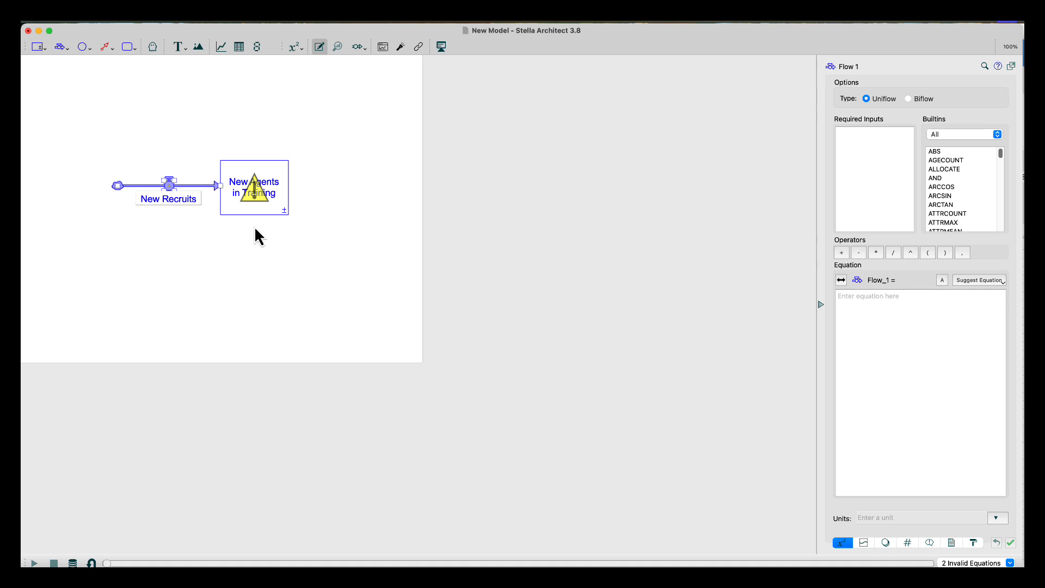
pyautogui.click(882, 329)
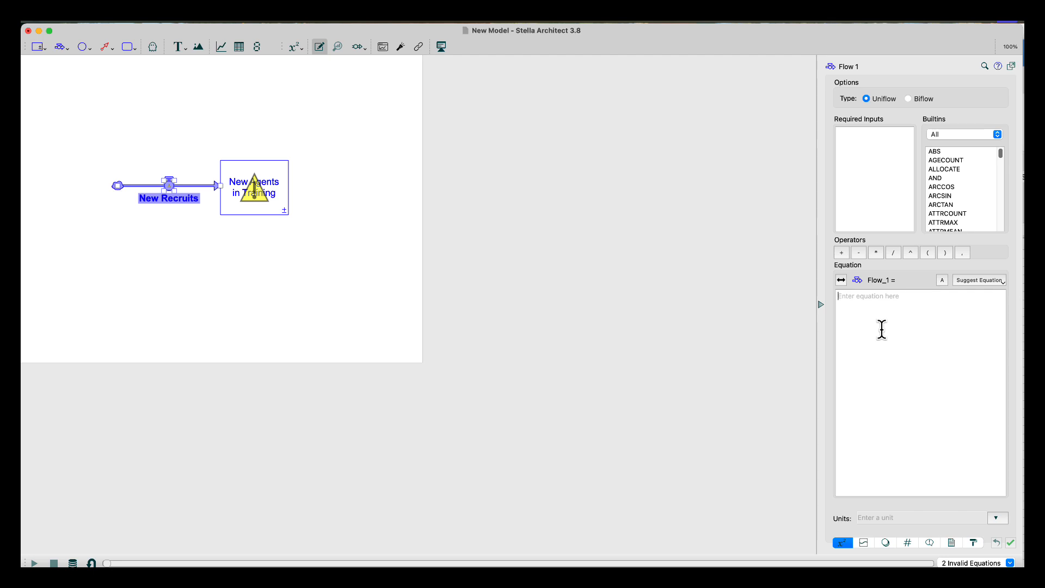
pyautogui.write('83')
# Step: Give the New Agents in Training stock an initial value of 500 and the units Agents
pyautogui.click(270, 215)
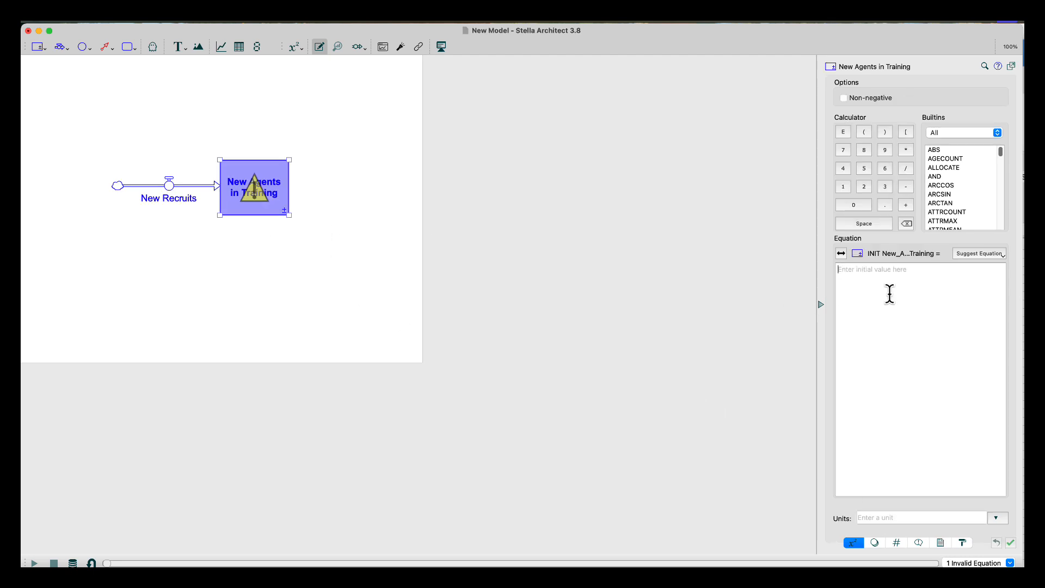
pyautogui.write('500')
pyautogui.click(896, 517)
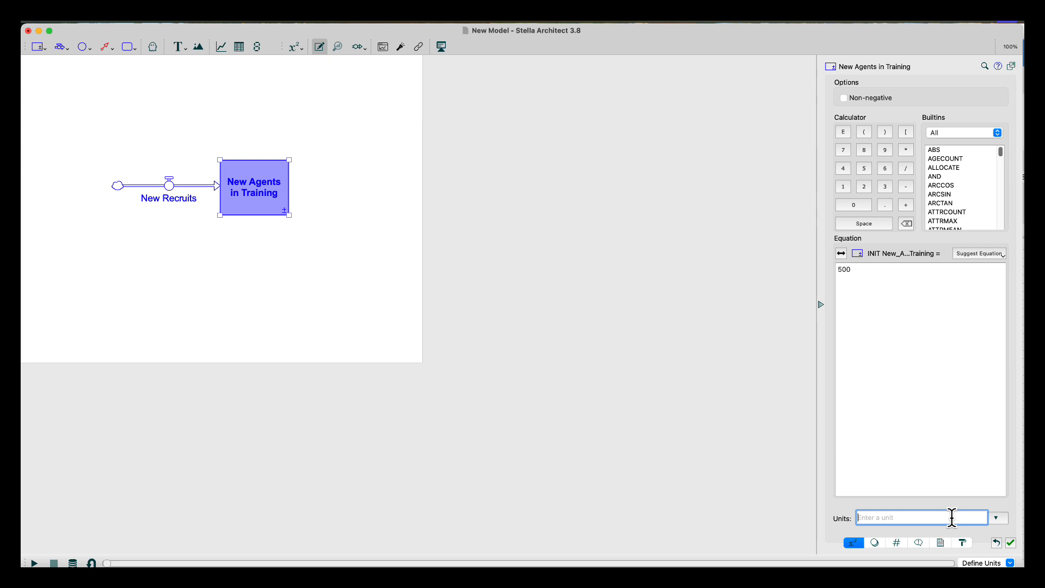
pyautogui.write('Agents')
pyautogui.click(368, 262)
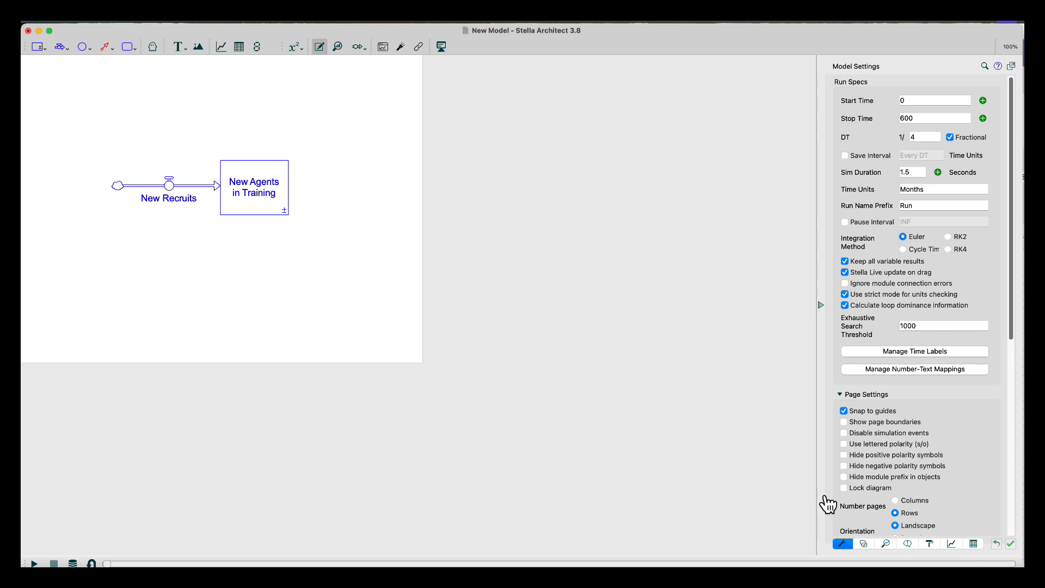
# Step: Duplicate the New Agents in Training stock and place the copy level with it, at about X 720 and Y 201
pyautogui.click(285, 174)
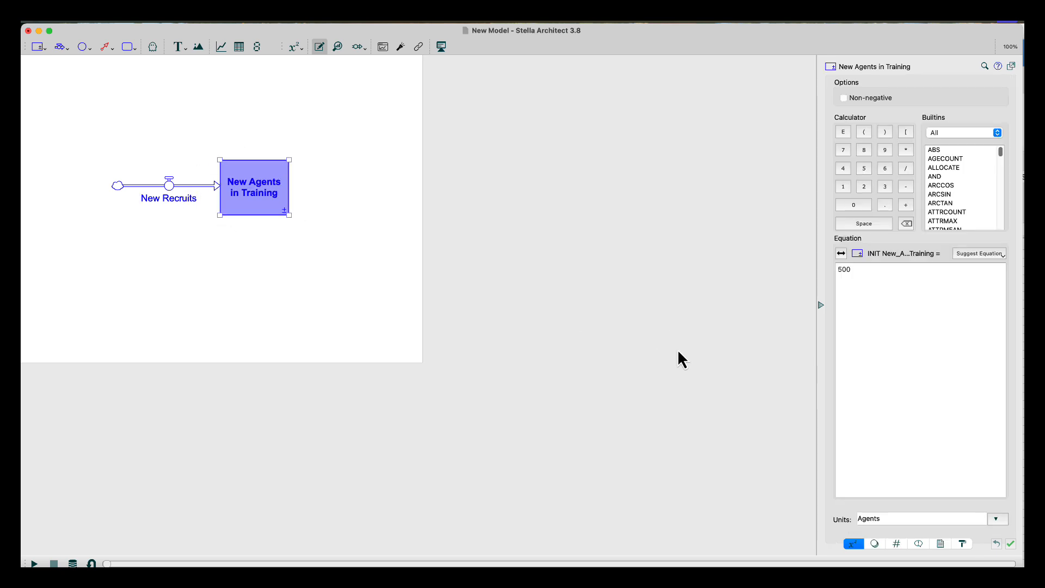
pyautogui.click(962, 544)
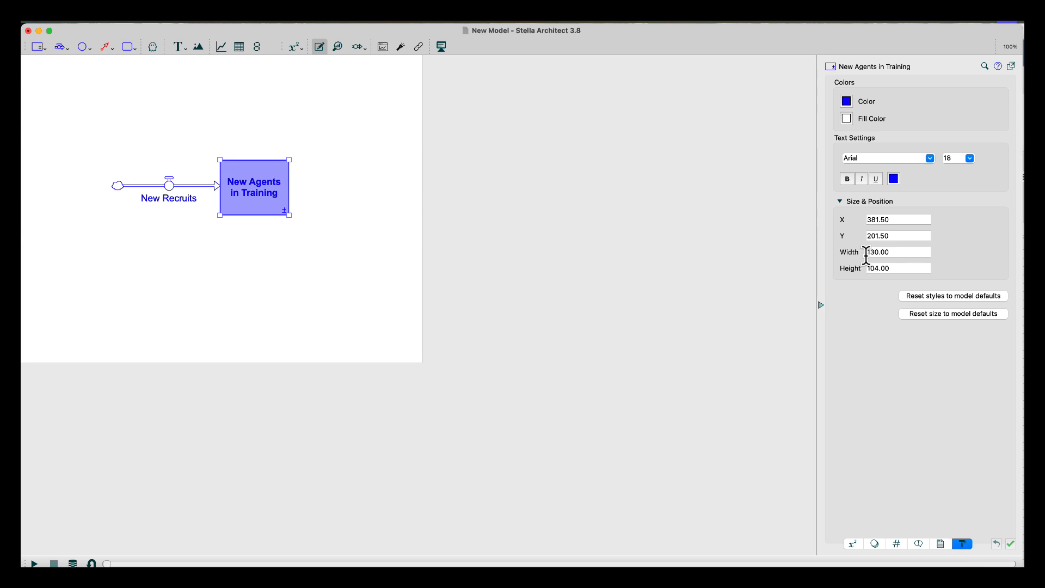
pyautogui.click(368, 185)
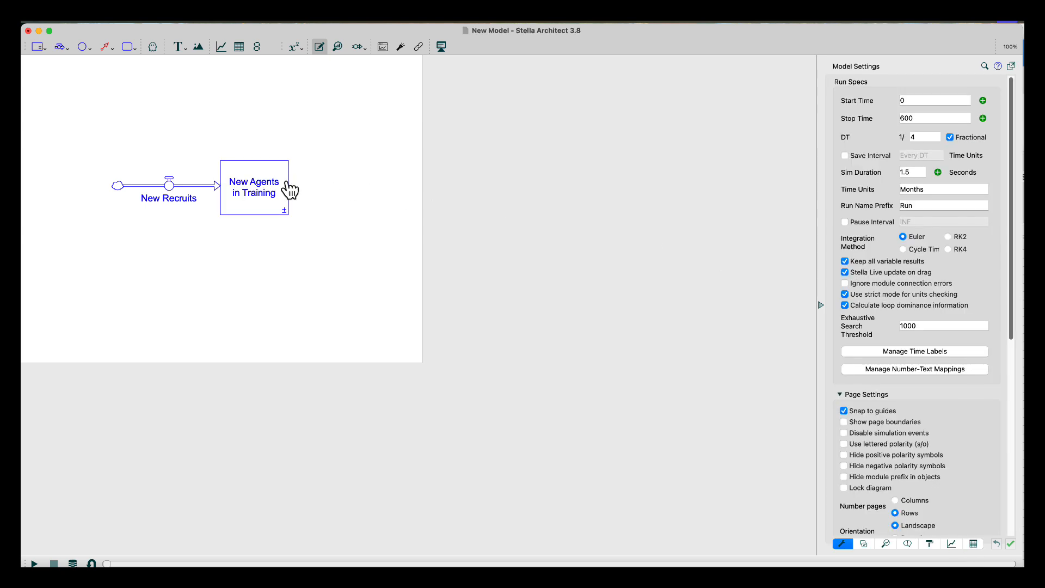
pyautogui.click(279, 173)
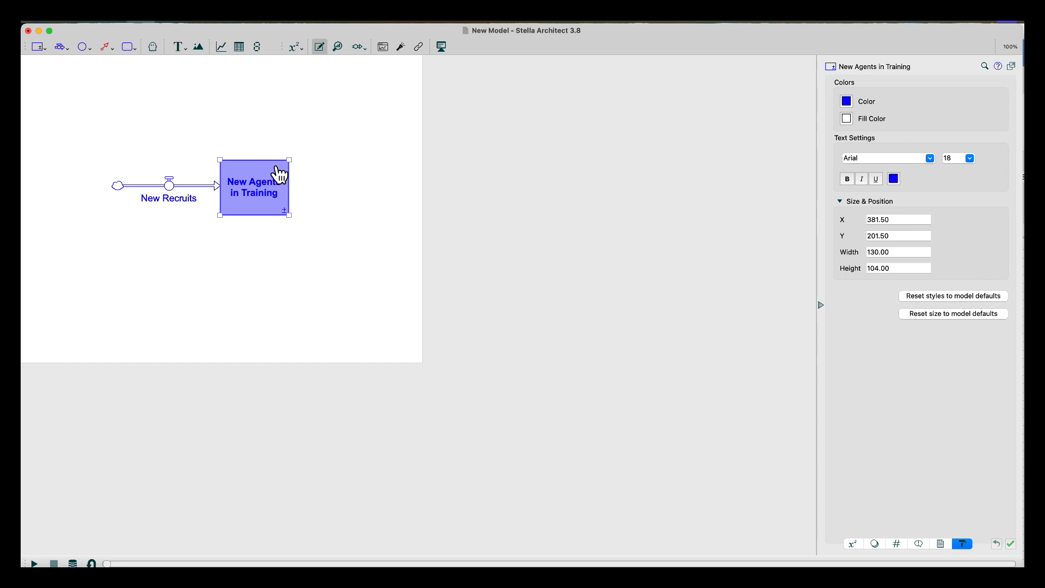
pyautogui.press('super+v')
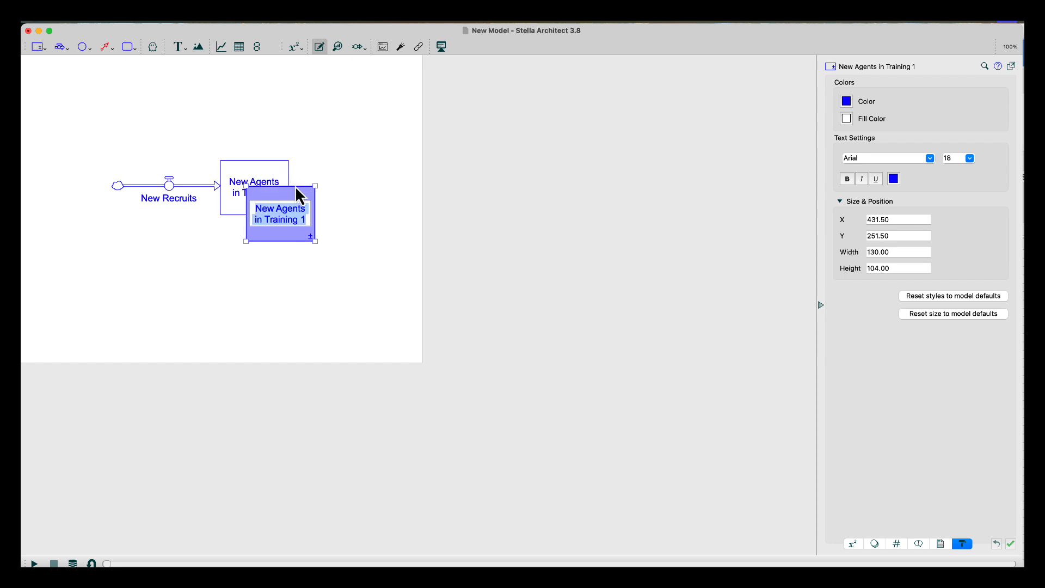
pyautogui.moveTo(301, 195); pyautogui.dragTo(434, 173)
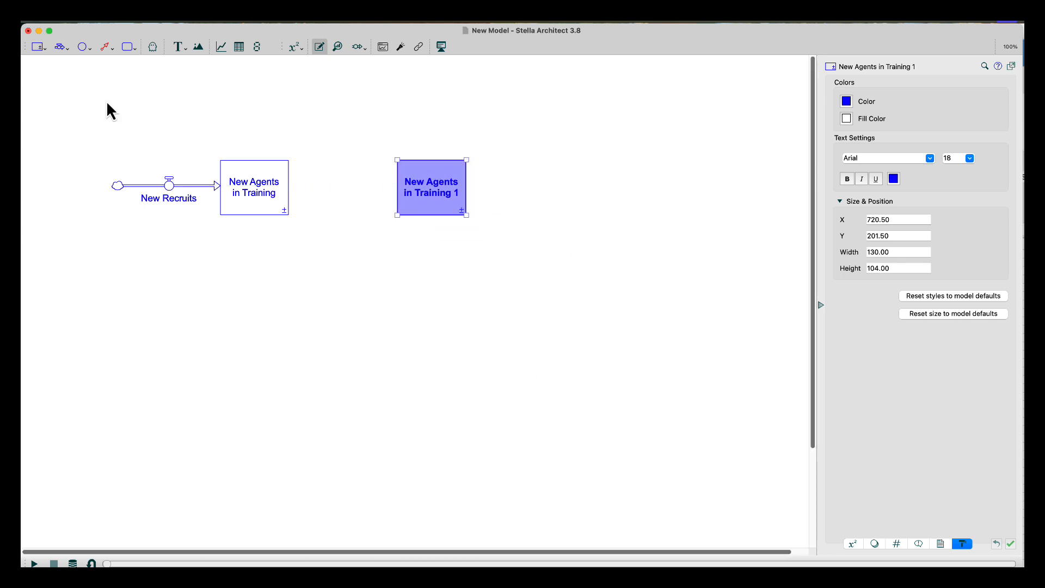
# Step: Connect the original stock to its copy with a flow named Becoming Active Agents, its label on two lines
pyautogui.click(60, 47)
pyautogui.moveTo(261, 186); pyautogui.dragTo(430, 189)
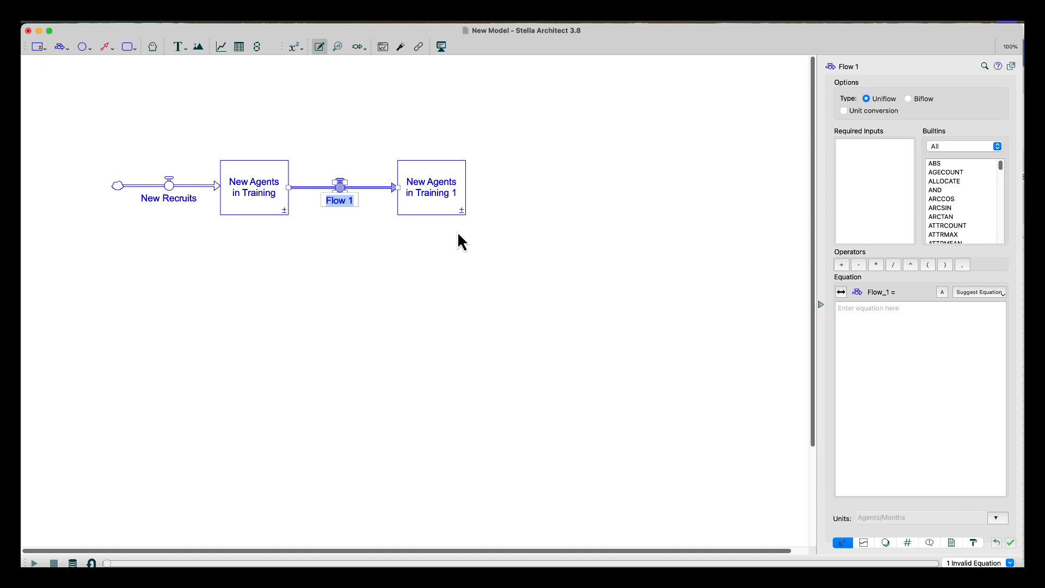
pyautogui.write('Becoming Act')
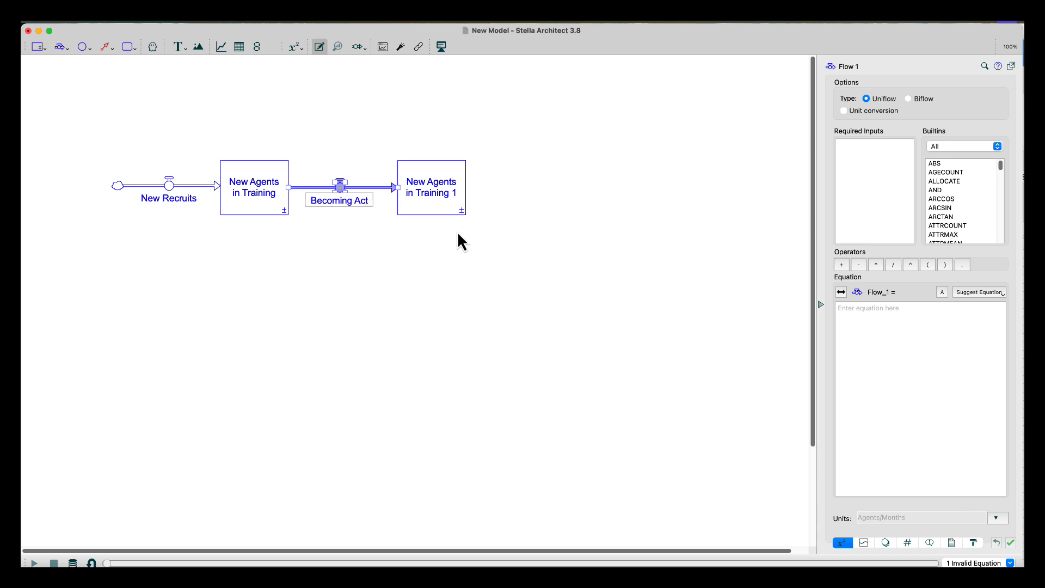
pyautogui.write('ive Agents')
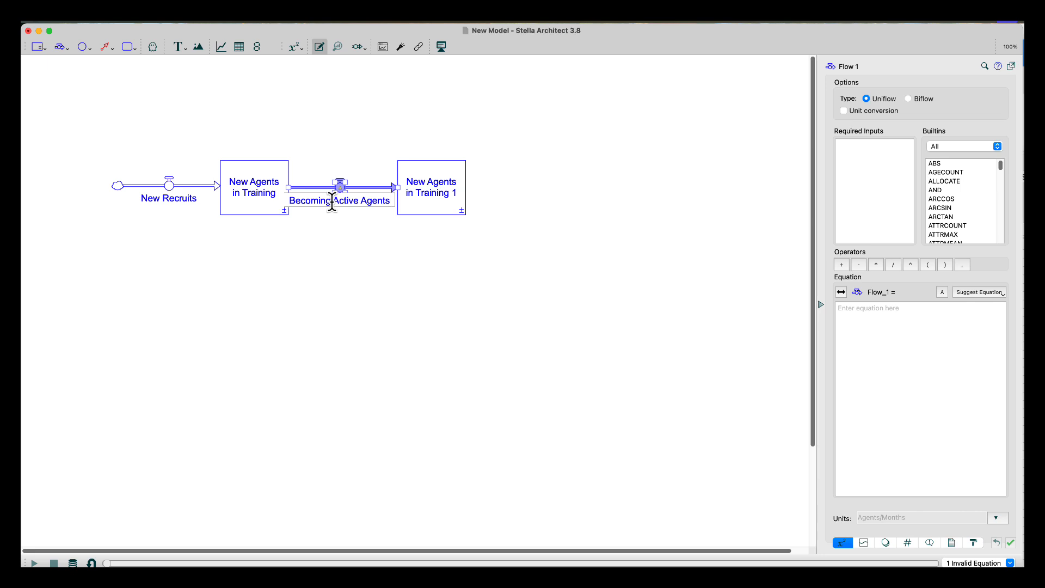
pyautogui.press('Return')
# Step: Rename the copied stock Agents on Active Duty, with the label broken into two lines after "on"
pyautogui.tripleClick(410, 189)
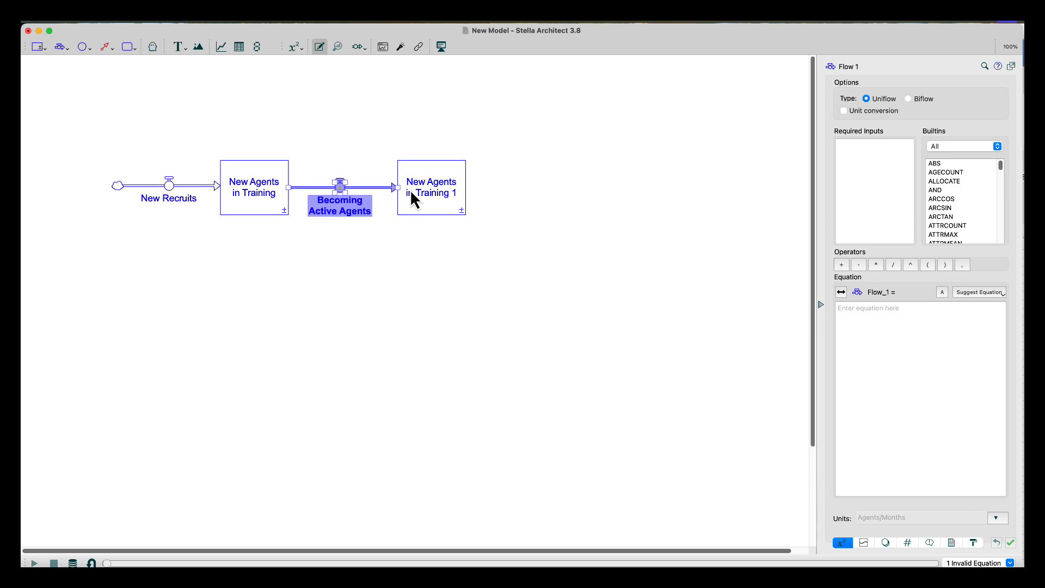
pyautogui.moveTo(467, 198); pyautogui.dragTo(405, 177)
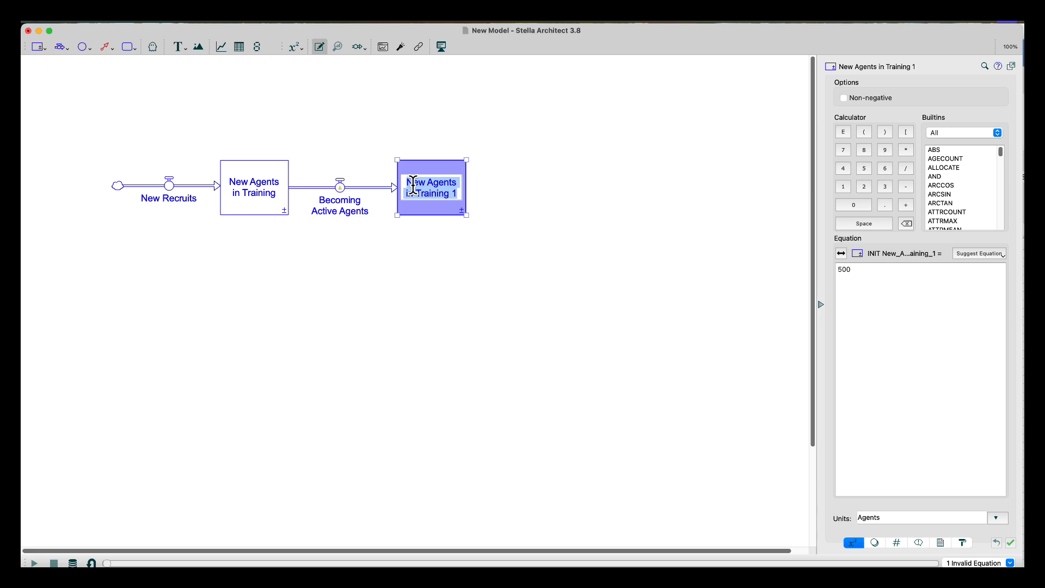
pyautogui.write('A')
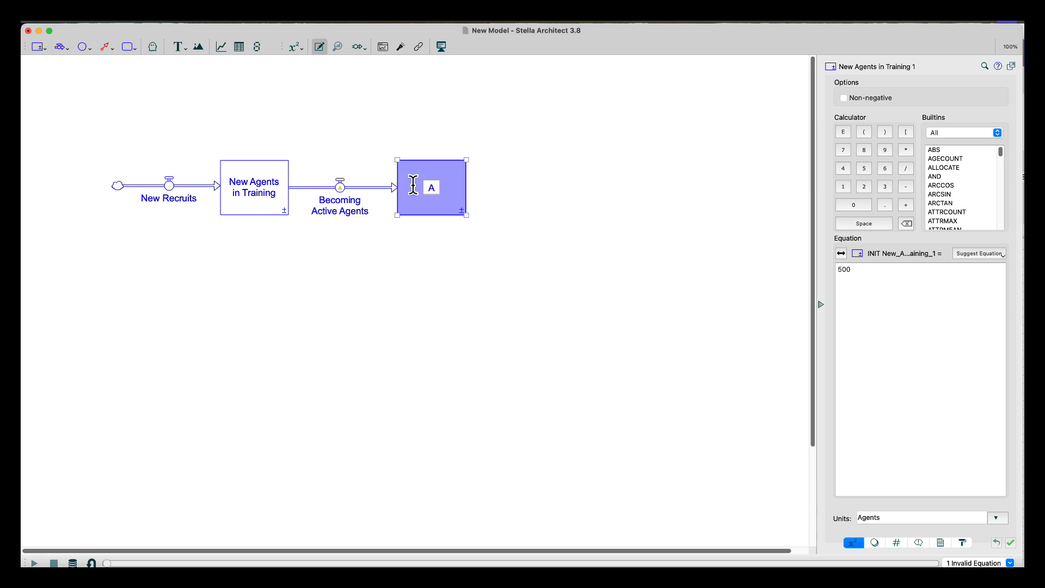
pyautogui.write('gents on Active Duty')
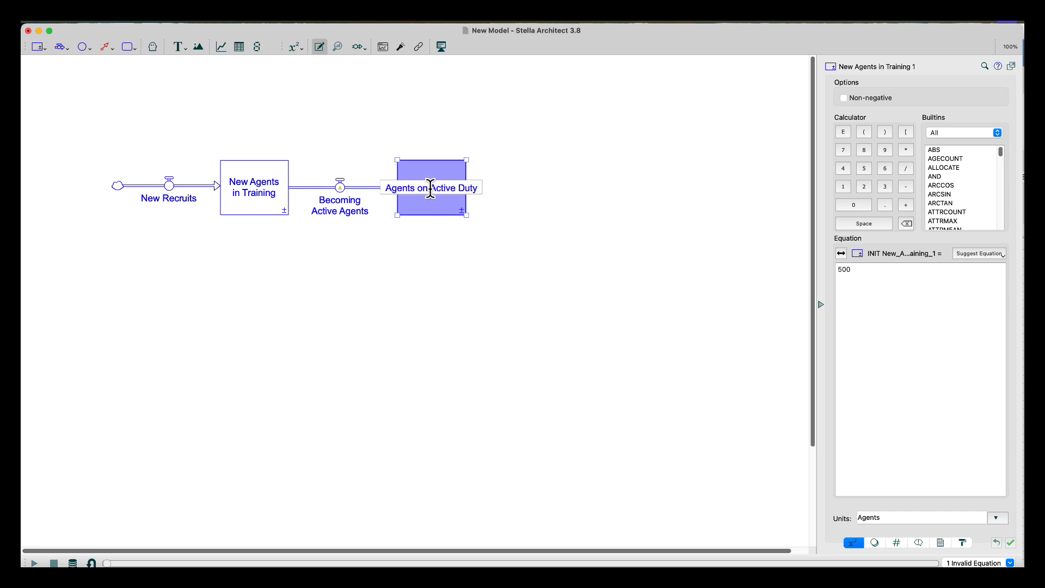
pyautogui.press('Return')
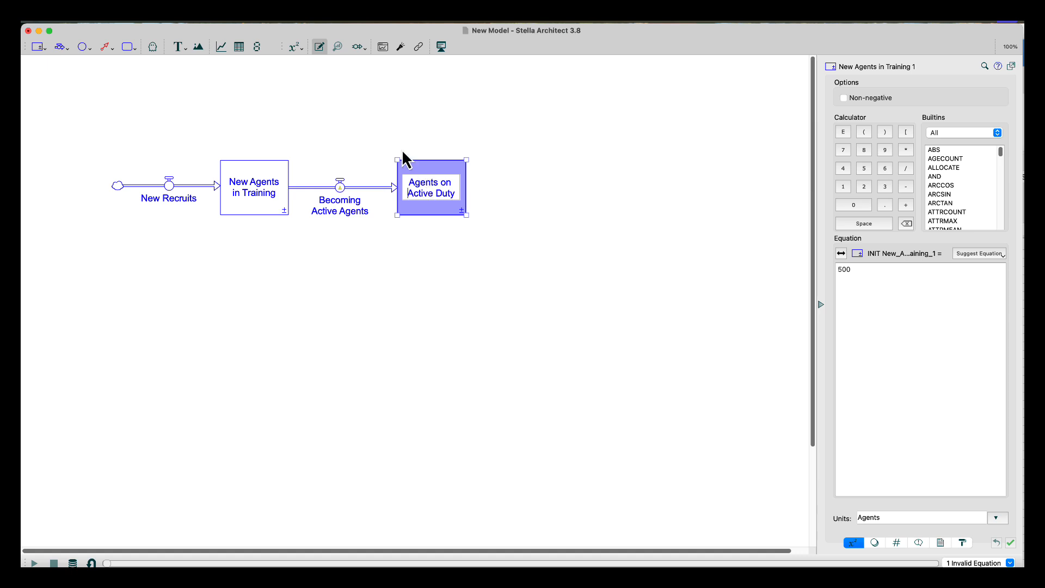
pyautogui.click(337, 126)
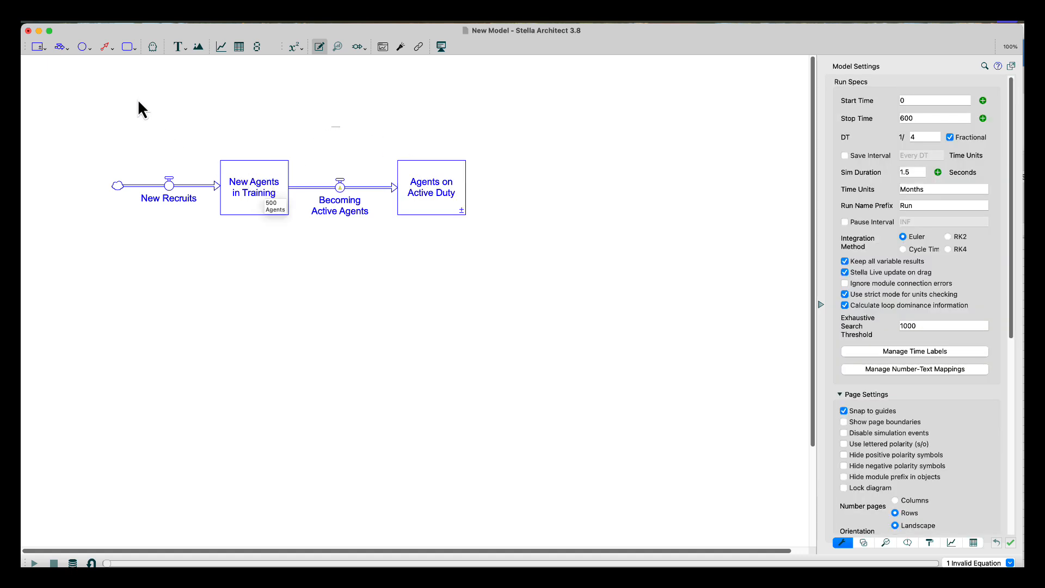
# Step: Add a downward outflow from New Agents in Training to a cloud, named Agents Dropping Out on two lines
pyautogui.click(60, 47)
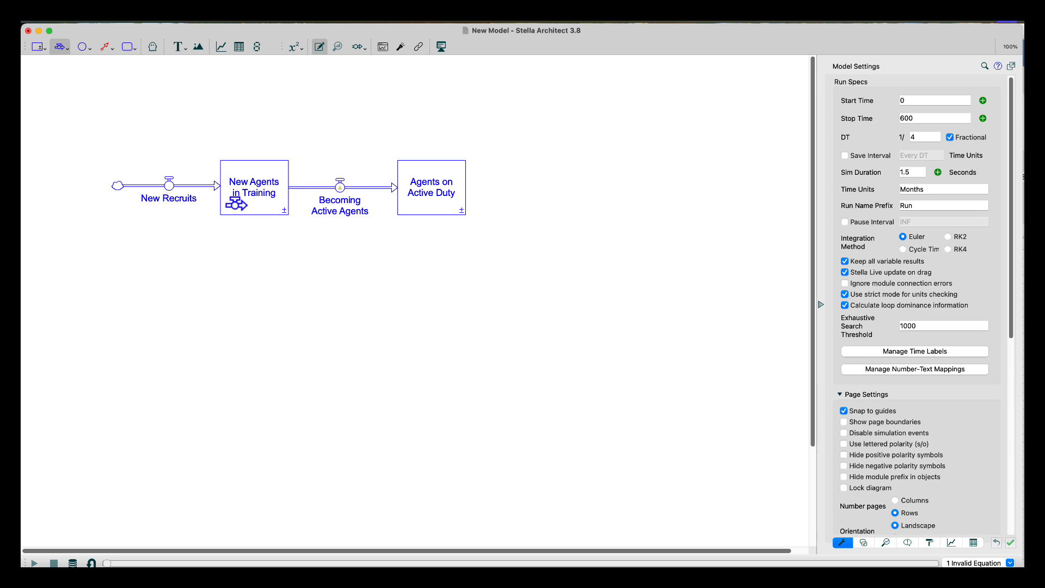
pyautogui.moveTo(260, 218); pyautogui.dragTo(251, 317)
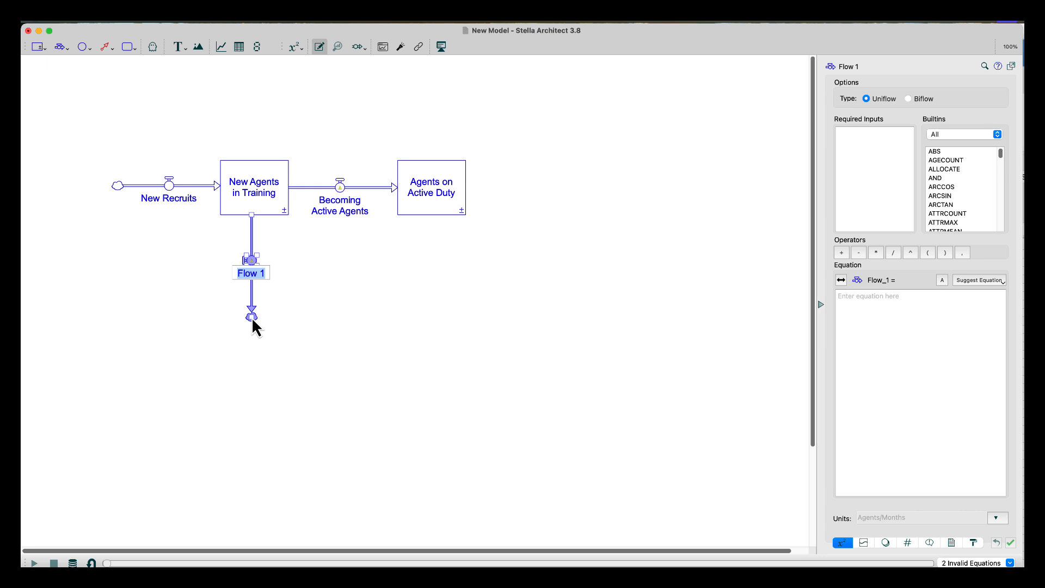
pyautogui.write('Agents Dropping')
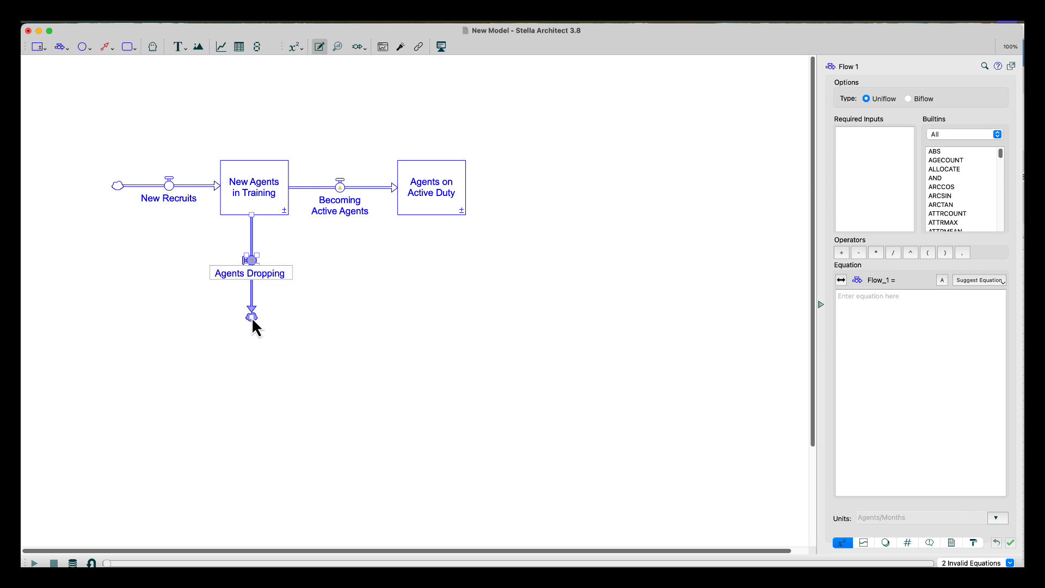
pyautogui.press('BackSpace')
pyautogui.press('BackSpace')
pyautogui.press('BackSpace')
pyautogui.press('BackSpace')
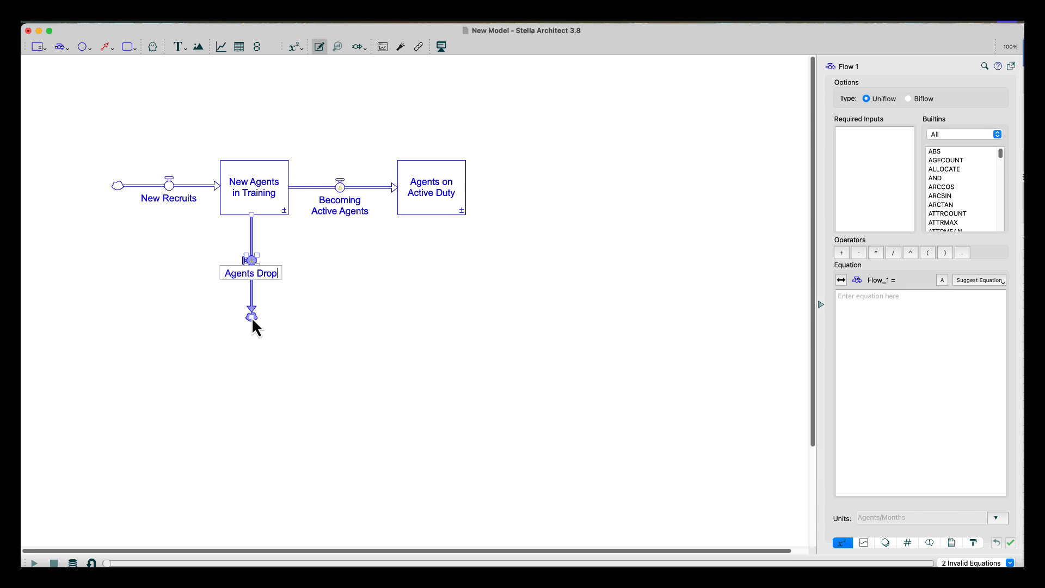
pyautogui.write('i')
pyautogui.press('BackSpace')
pyautogui.write('ping Out')
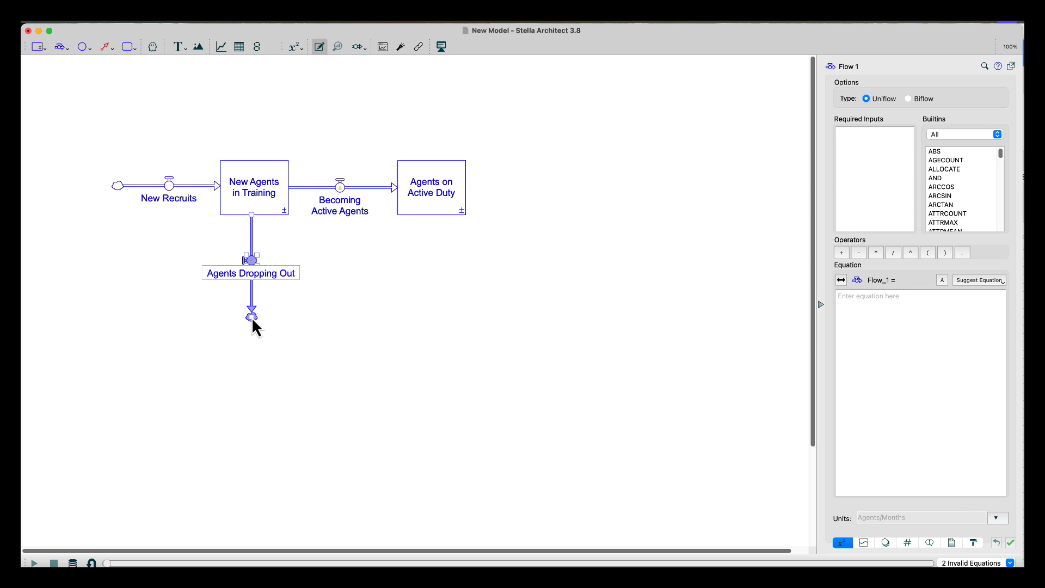
pyautogui.click(239, 274)
pyautogui.press('Return')
pyautogui.click(325, 274)
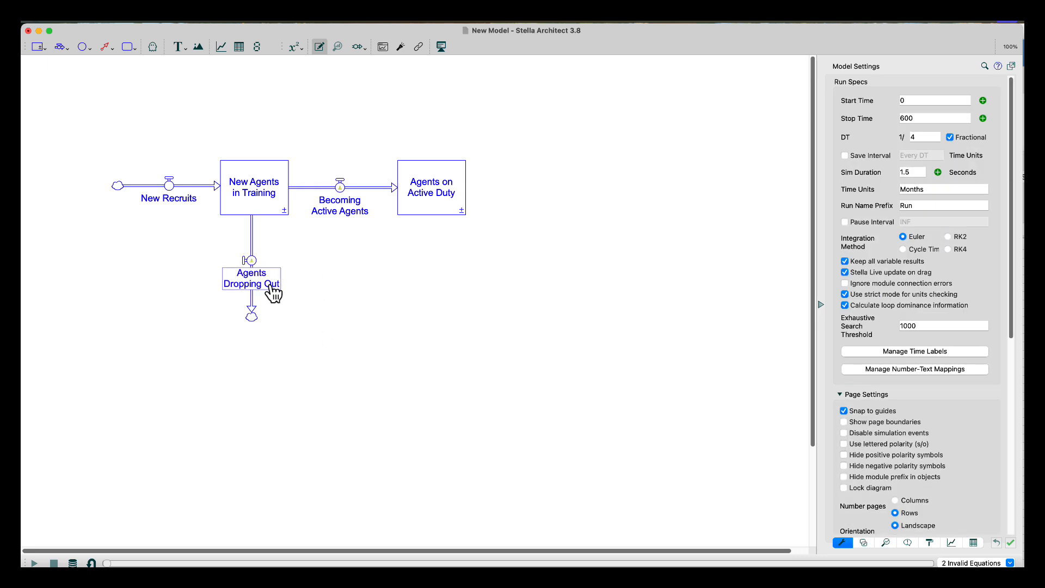
# Step: Move the Agents Dropping Out label to the left of its valve and add a converter named Time in Training above New Agents in Training
pyautogui.moveTo(273, 289); pyautogui.dragTo(222, 265)
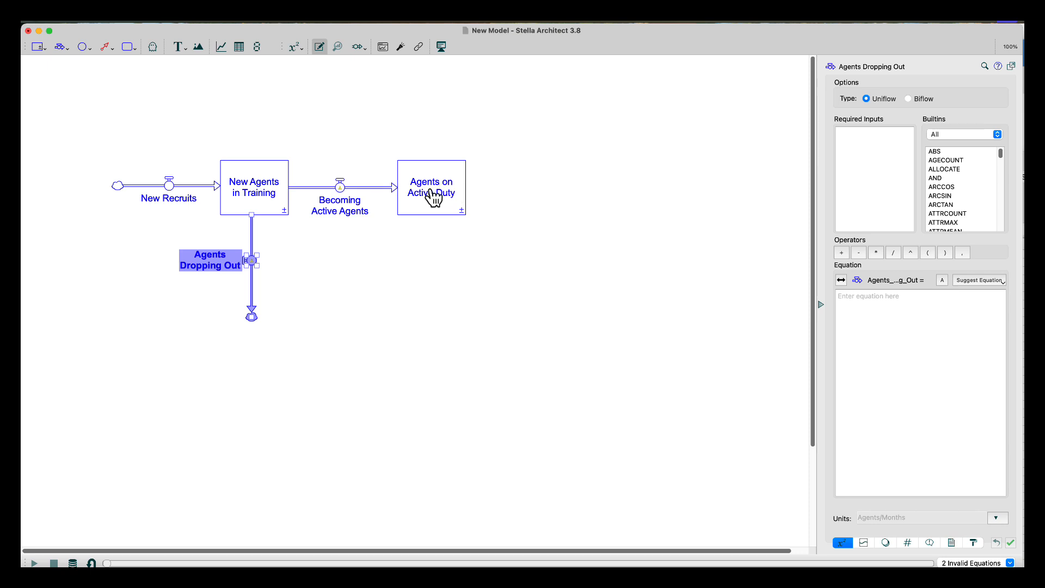
pyautogui.click(82, 46)
pyautogui.click(283, 116)
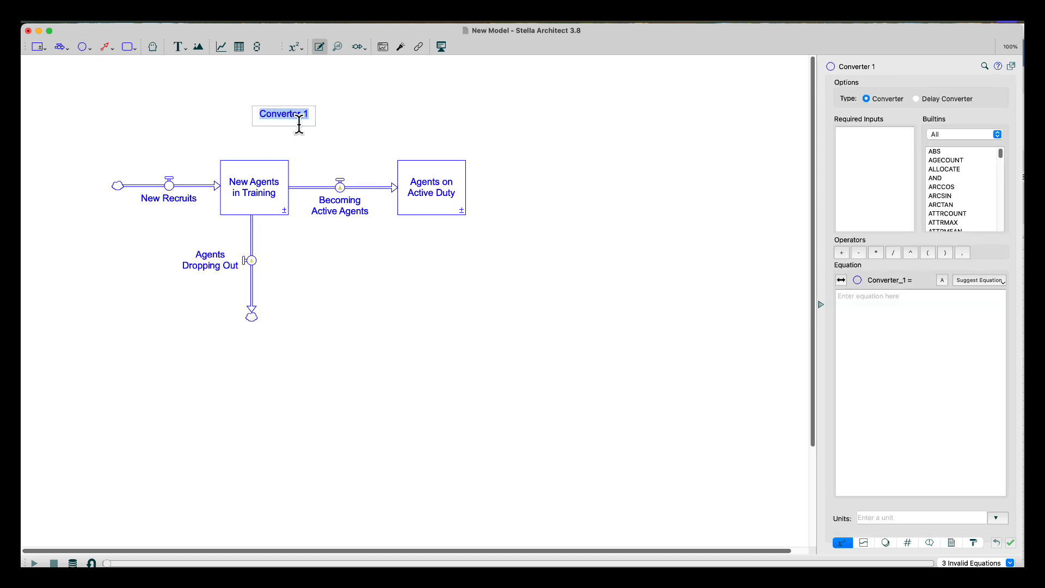
pyautogui.write('Time in Training')
pyautogui.press('Return')
pyautogui.click(289, 145)
# Step: Set the Time in Training converter's equation to 12 and its units to Months
pyautogui.click(282, 115)
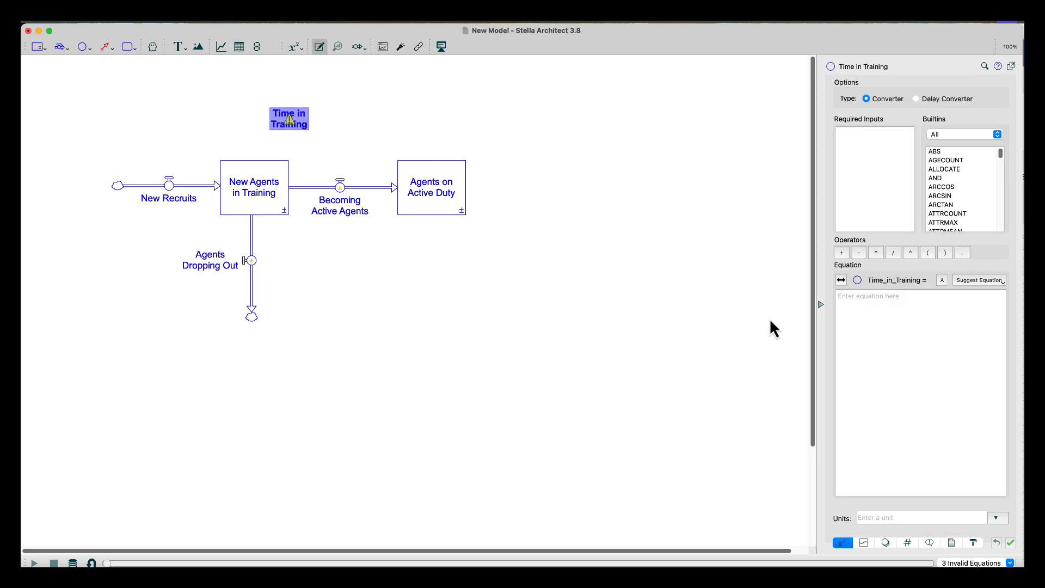
pyautogui.click(859, 309)
pyautogui.write('12')
pyautogui.click(899, 515)
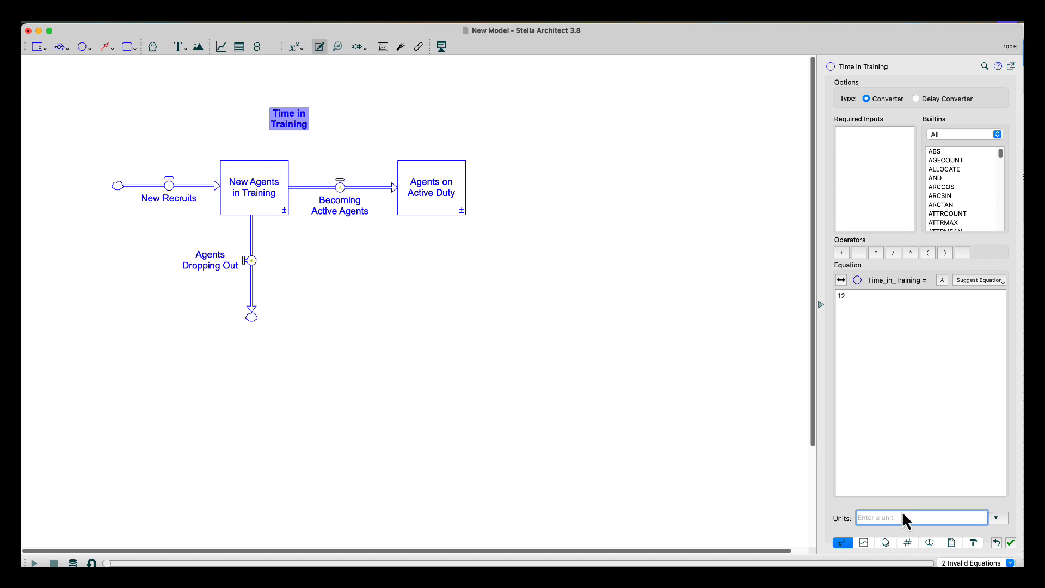
pyautogui.write('Months')
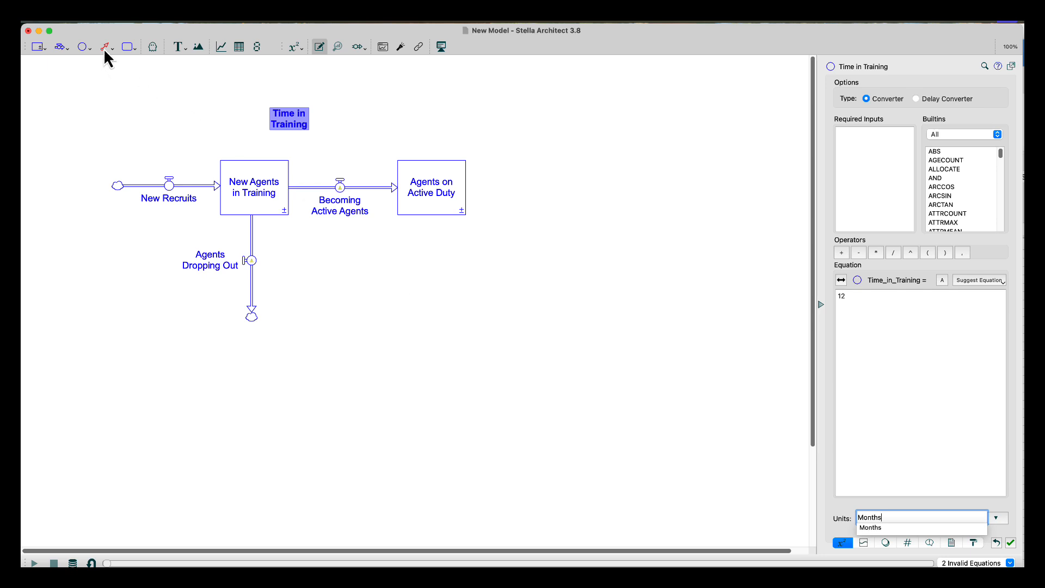
pyautogui.press('Return')
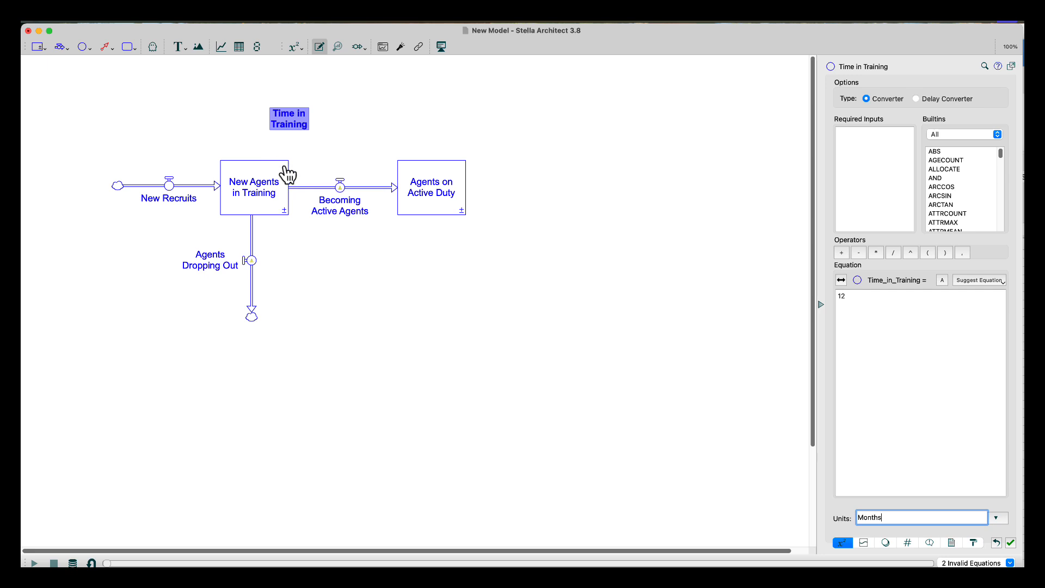
# Step: Add connectors from New Agents in Training and from Time in Training to the Becoming Active Agents flow
pyautogui.click(104, 47)
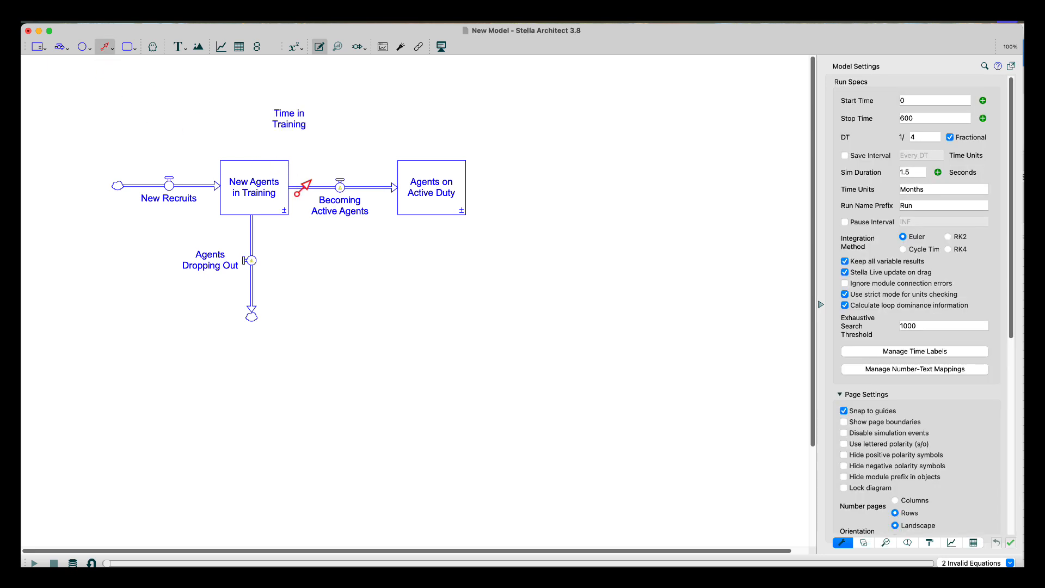
pyautogui.moveTo(276, 182)
pyautogui.mouseDown()
pyautogui.moveTo(326, 156)
pyautogui.moveTo(346, 184)
pyautogui.mouseUp()
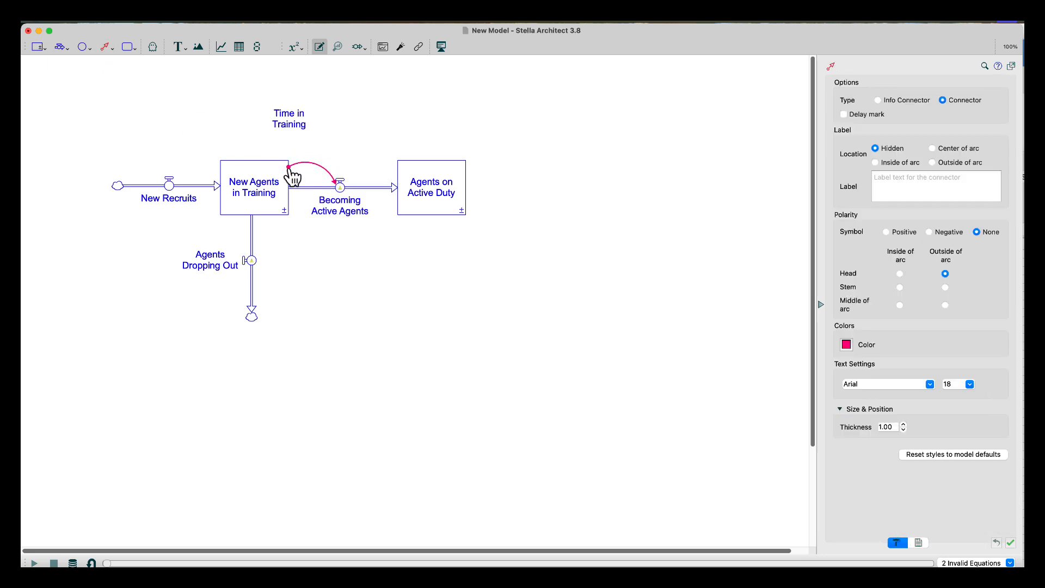
pyautogui.moveTo(289, 167)
pyautogui.mouseDown()
pyautogui.moveTo(278, 159)
pyautogui.moveTo(282, 171)
pyautogui.mouseUp()
pyautogui.press('c')
pyautogui.moveTo(297, 119); pyautogui.dragTo(345, 184)
# Step: Define the Becoming Active Agents flow as New_Agents_in_Training/Time_in_Training
pyautogui.click(341, 188)
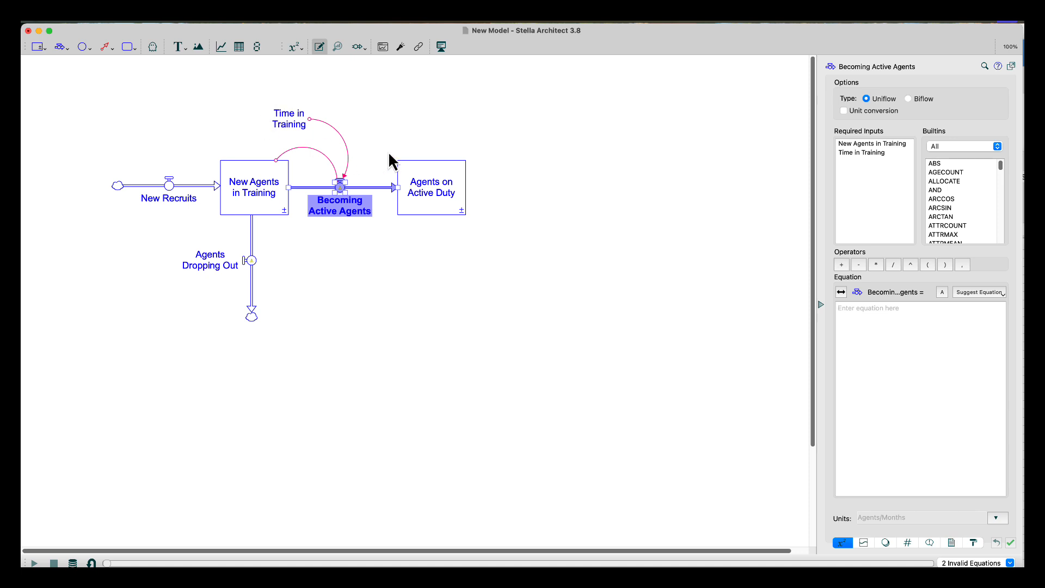
pyautogui.doubleClick(846, 143)
pyautogui.click(870, 153)
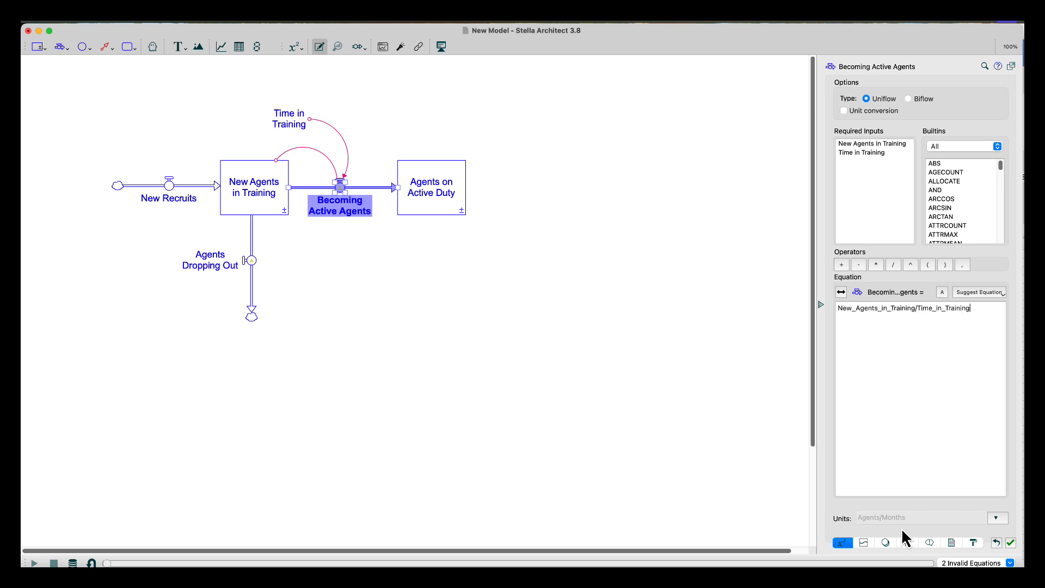
pyautogui.click(525, 351)
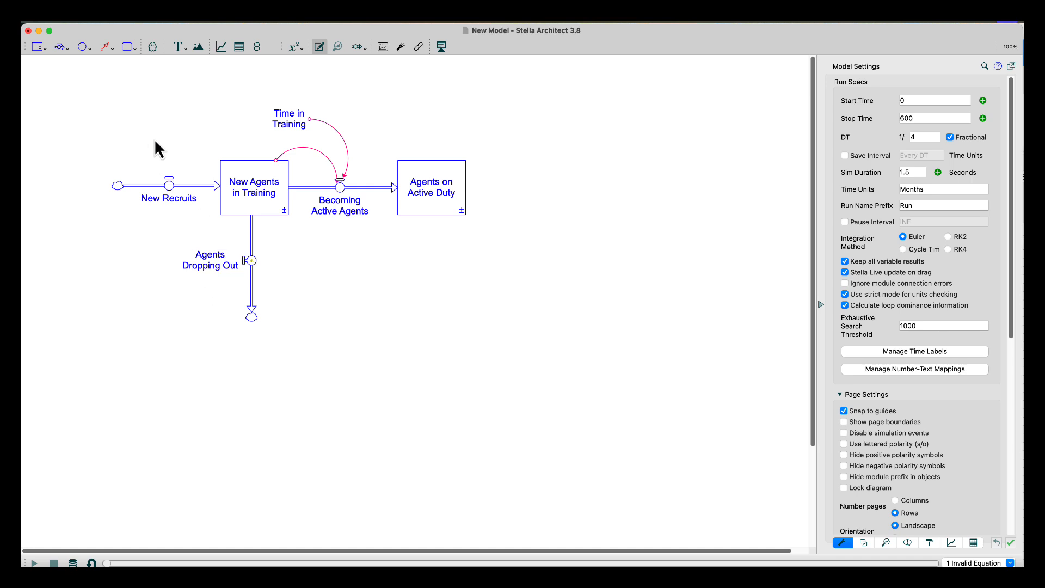
# Step: Add a converter named Fraction Washing Out below and to the left of the Agents Dropping Out flow
pyautogui.click(81, 47)
pyautogui.click(131, 303)
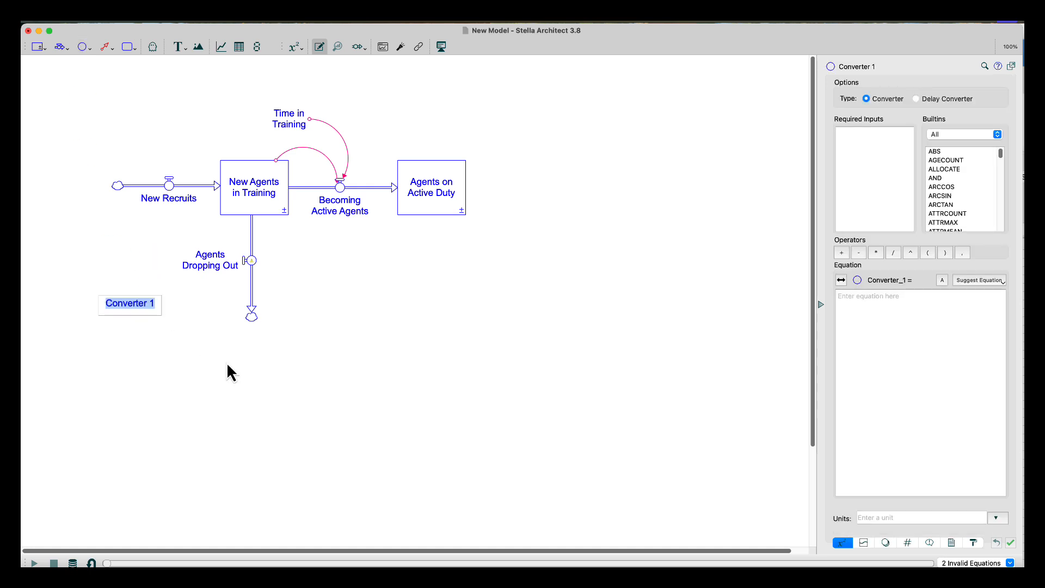
pyautogui.write('Fr')
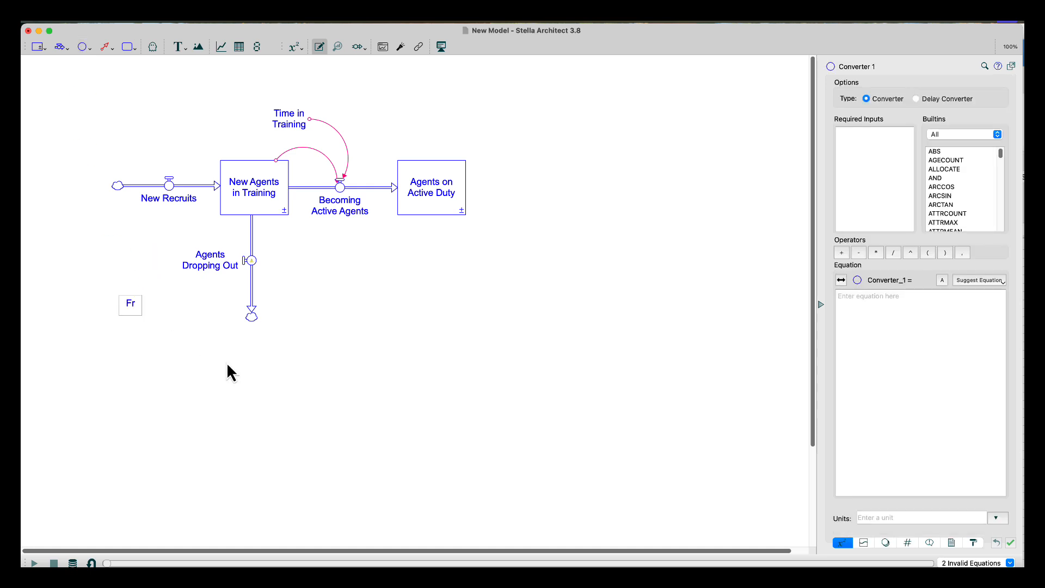
pyautogui.write('action Washing Out')
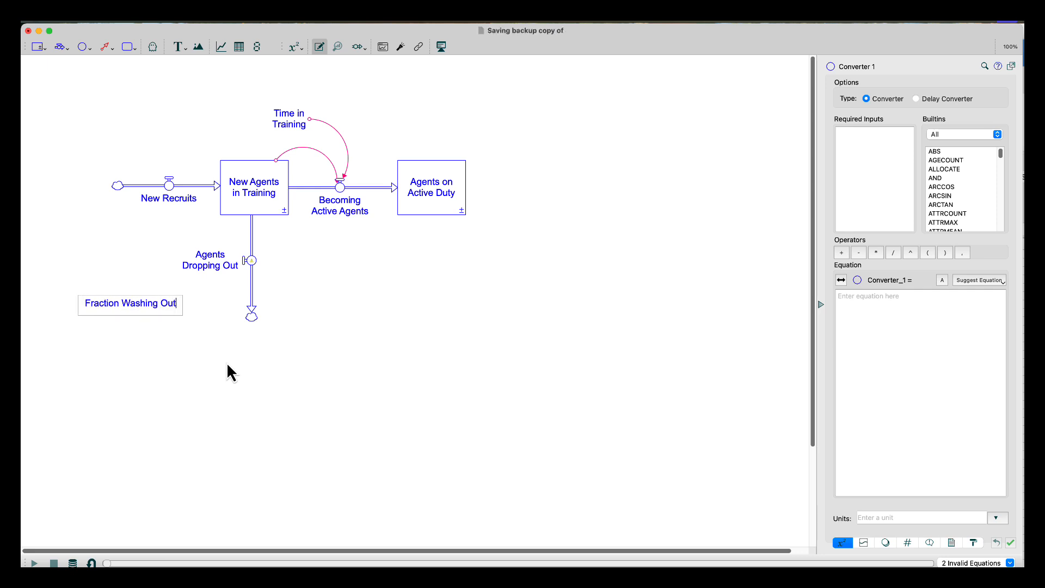
pyautogui.click(178, 325)
# Step: Set the Fraction Washing Out converter's equation to .0167 with units Dimensionless/Month
pyautogui.click(159, 309)
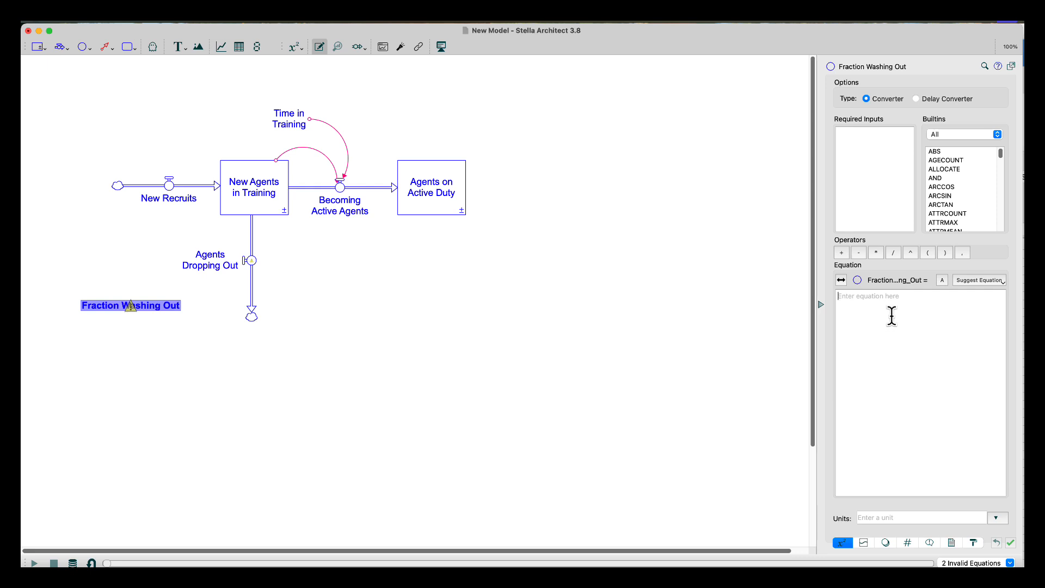
pyautogui.write('.0167')
pyautogui.click(920, 515)
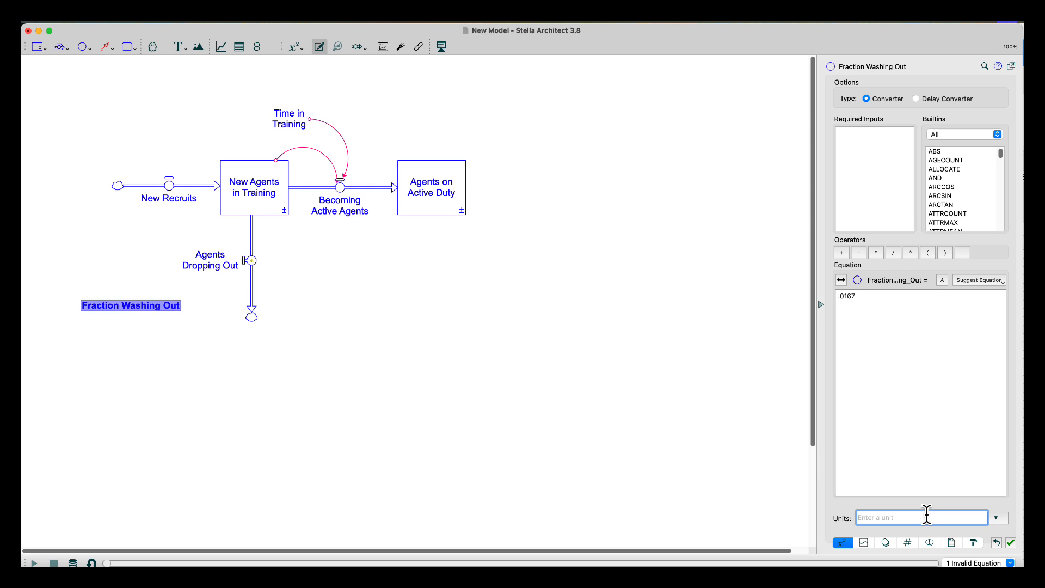
pyautogui.write('Dim')
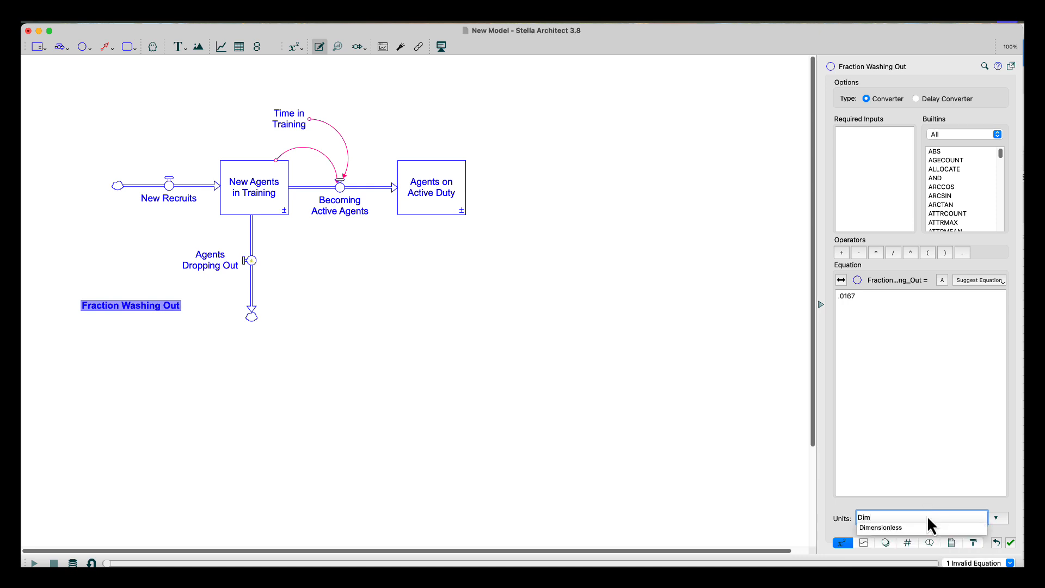
pyautogui.click(893, 528)
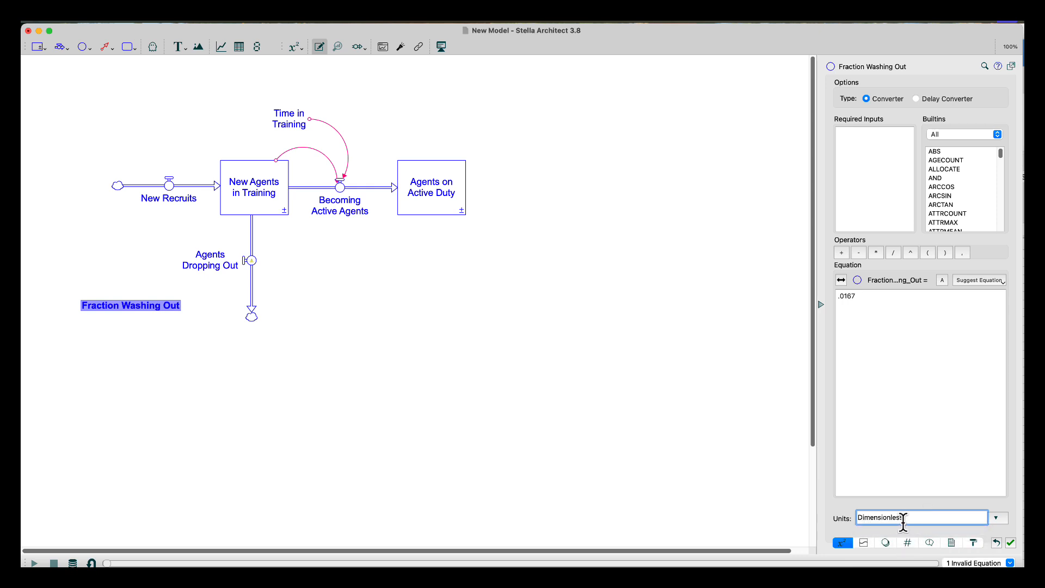
pyautogui.write('/Month')
pyautogui.click(553, 396)
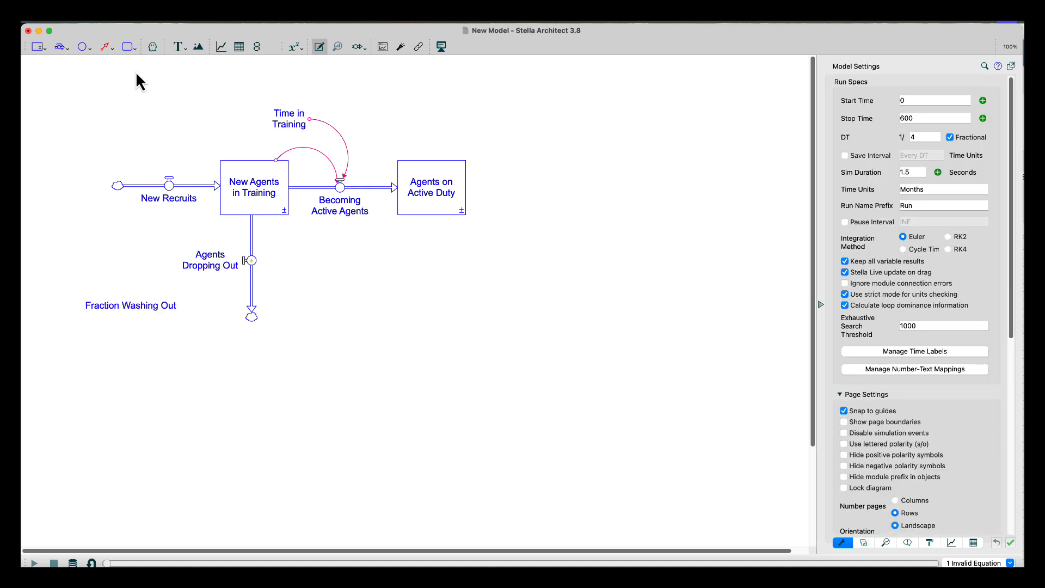
# Step: Add connectors from Fraction Washing Out and from New Agents in Training to the Agents Dropping Out flow
pyautogui.click(106, 47)
pyautogui.moveTo(175, 305); pyautogui.dragTo(251, 265)
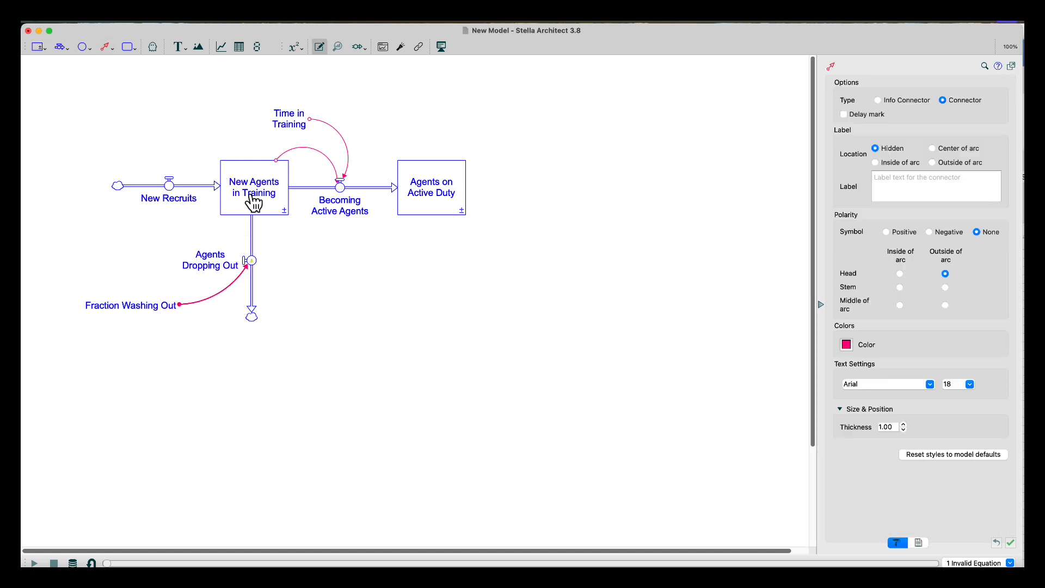
pyautogui.click(106, 47)
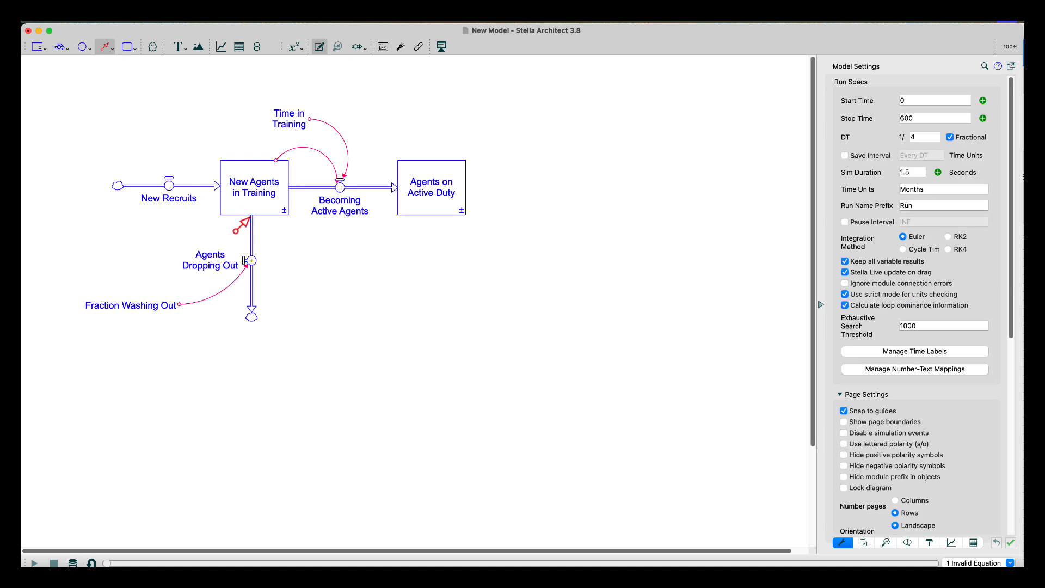
pyautogui.moveTo(248, 191); pyautogui.dragTo(253, 267)
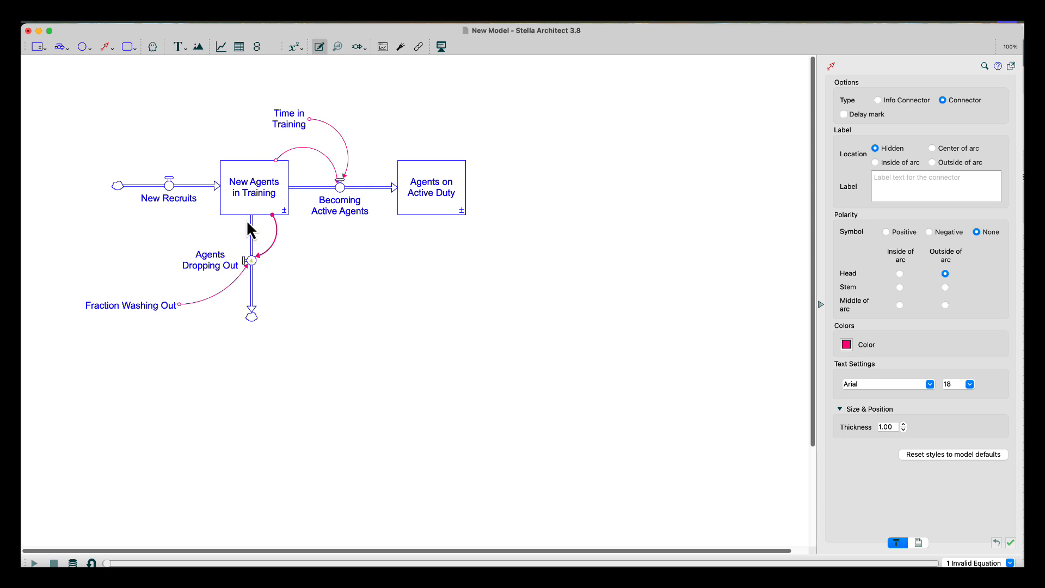
# Step: Define the Agents Dropping Out flow as New_Agents_in_Training*Fraction_Washing_Out
pyautogui.click(253, 262)
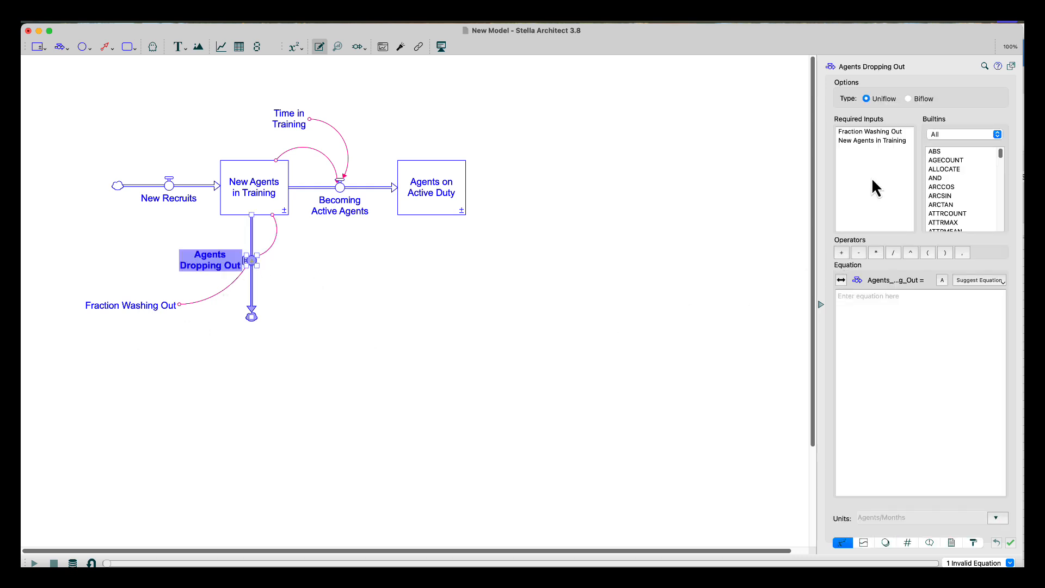
pyautogui.click(867, 139)
pyautogui.click(877, 130)
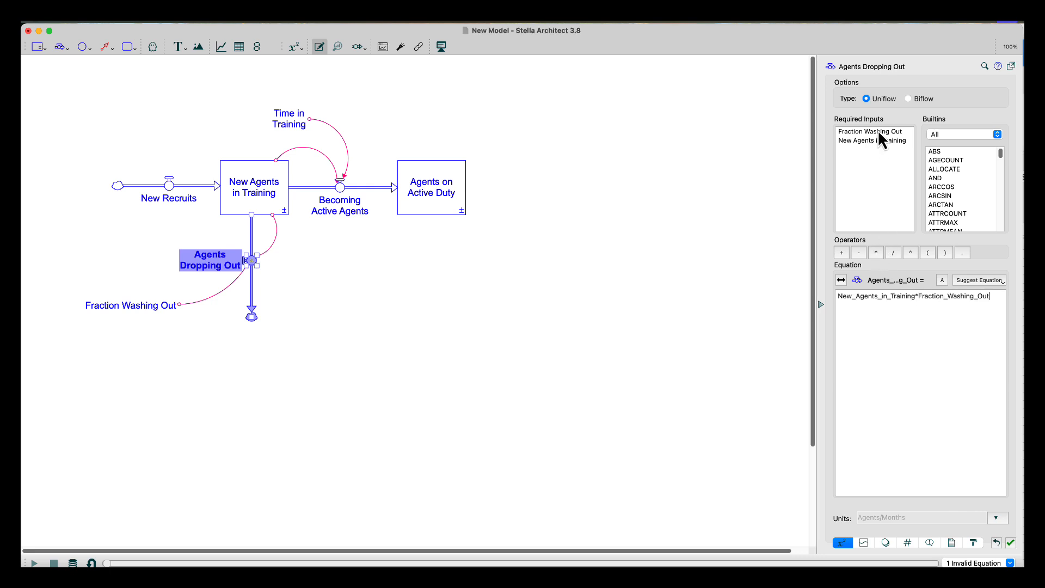
pyautogui.click(569, 296)
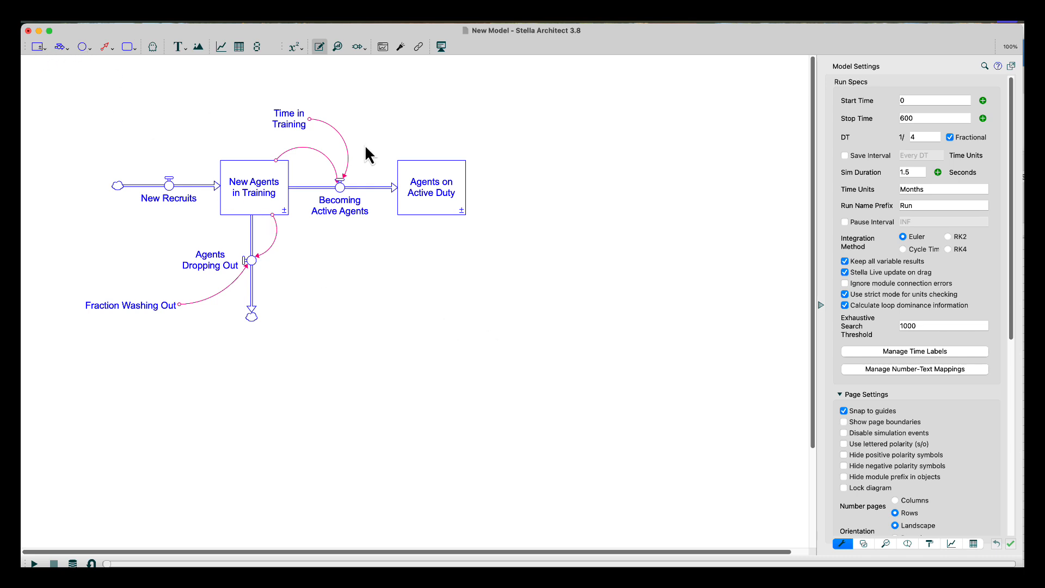
# Step: Add a stock named Injured Agents in Recovery below Agents on Active Duty
pyautogui.click(37, 47)
pyautogui.click(432, 286)
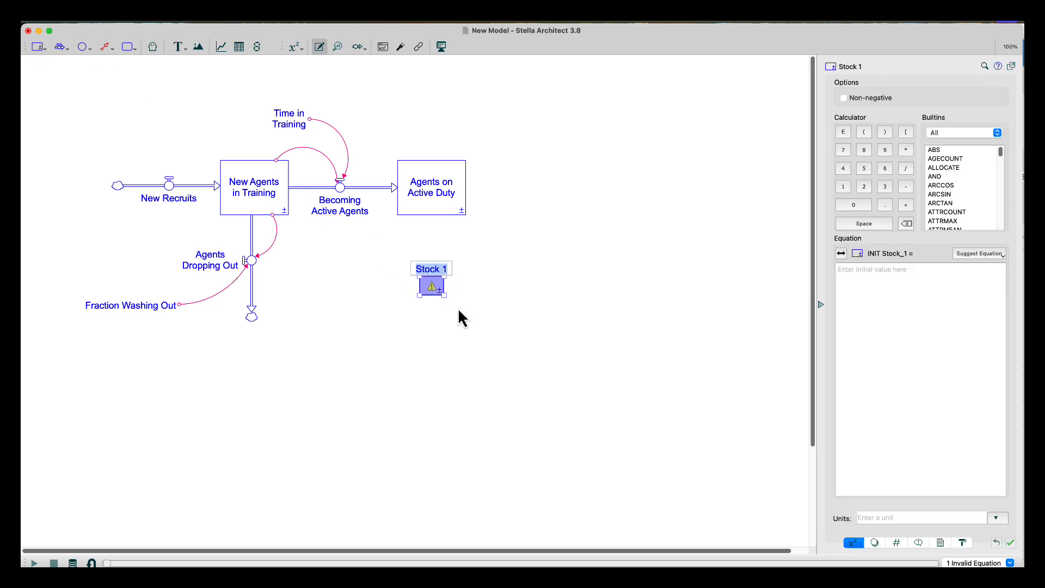
pyautogui.write('Injured Ageg')
pyautogui.press('BackSpace')
pyautogui.write('nts in Recovery')
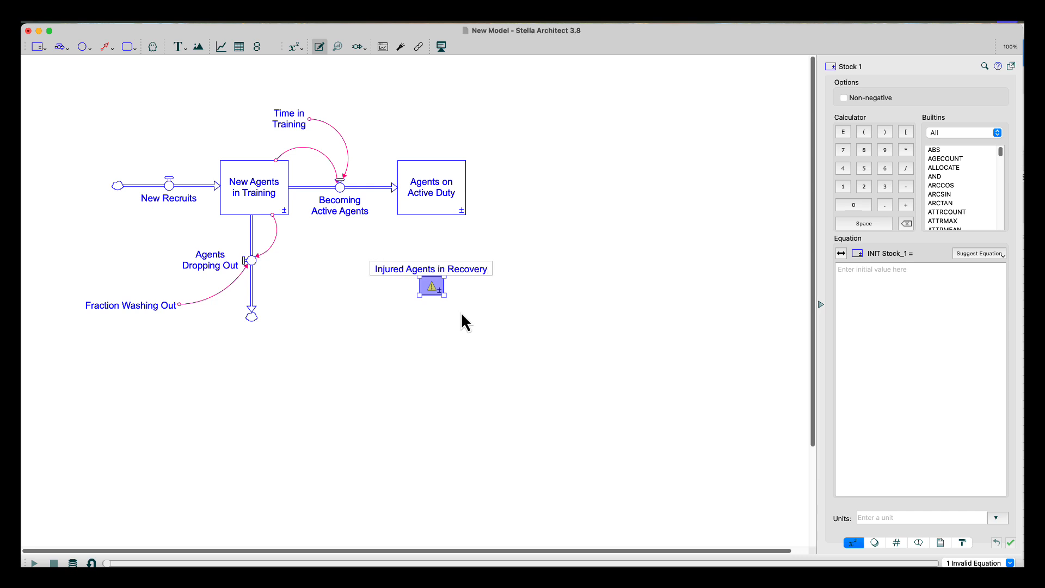
pyautogui.click(461, 312)
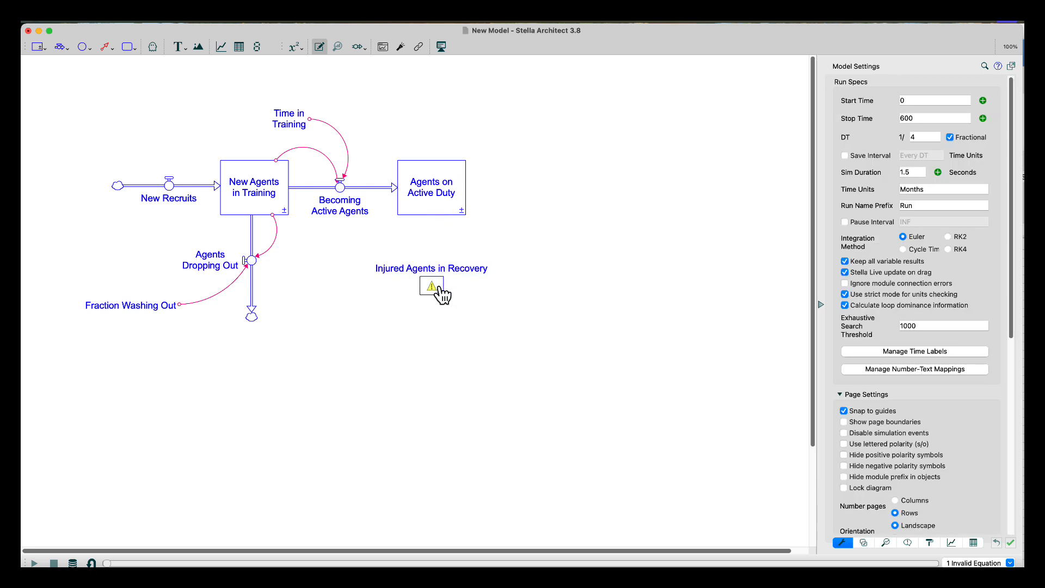
# Step: Resize the Injured Agents in Recovery stock to width 130 and height 104, and shift it left beneath Agents on Active Duty
pyautogui.click(440, 289)
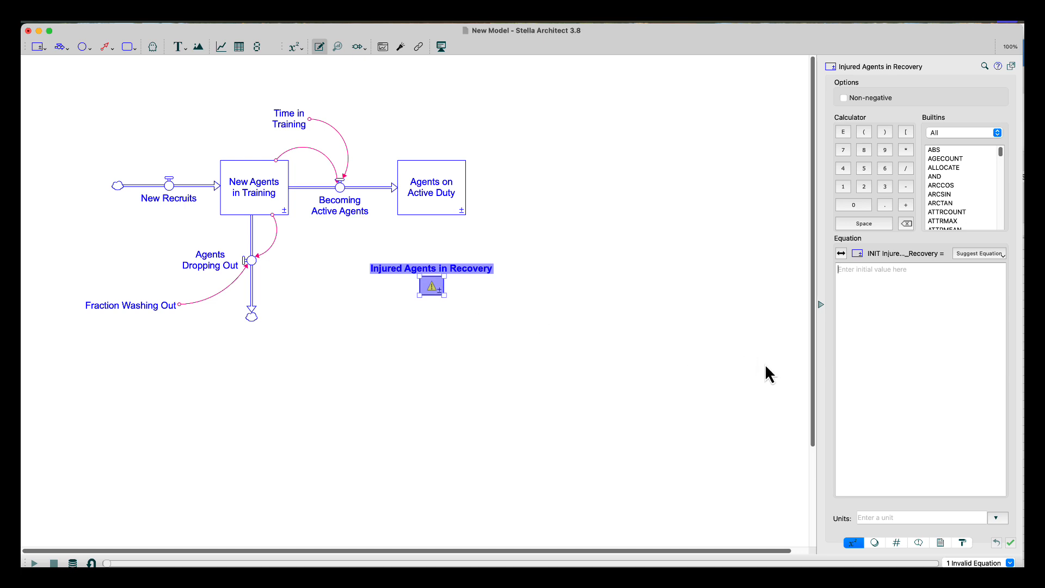
pyautogui.click(962, 542)
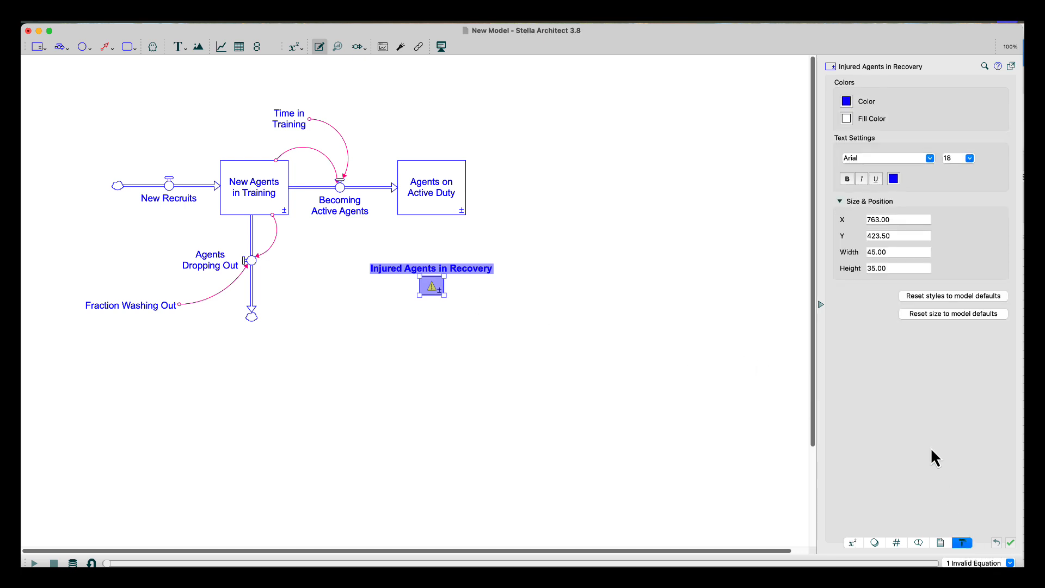
pyautogui.moveTo(892, 251); pyautogui.dragTo(822, 248)
pyautogui.write('130')
pyautogui.press('Tab')
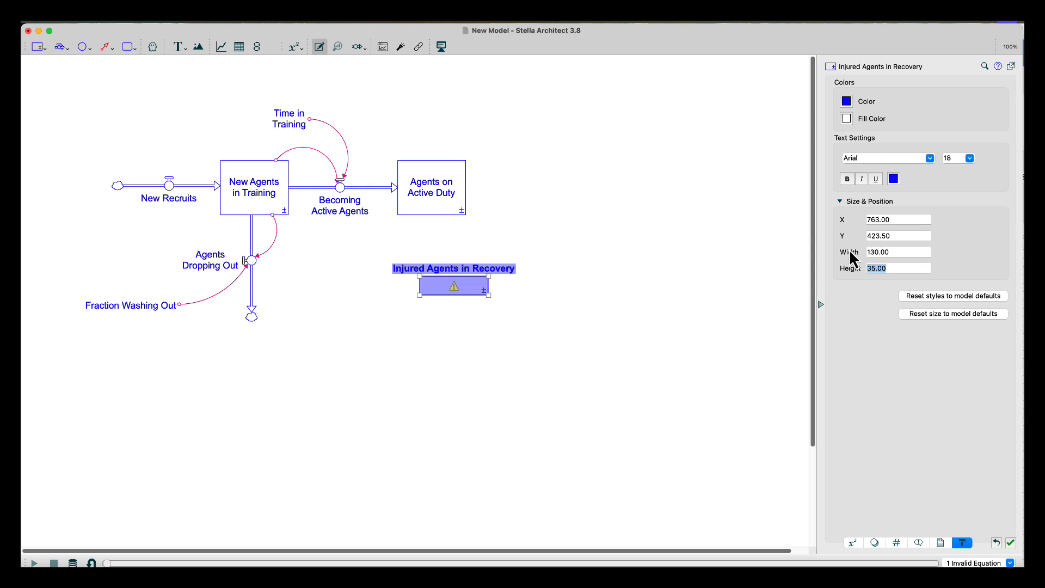
pyautogui.write('104')
pyautogui.press('Return')
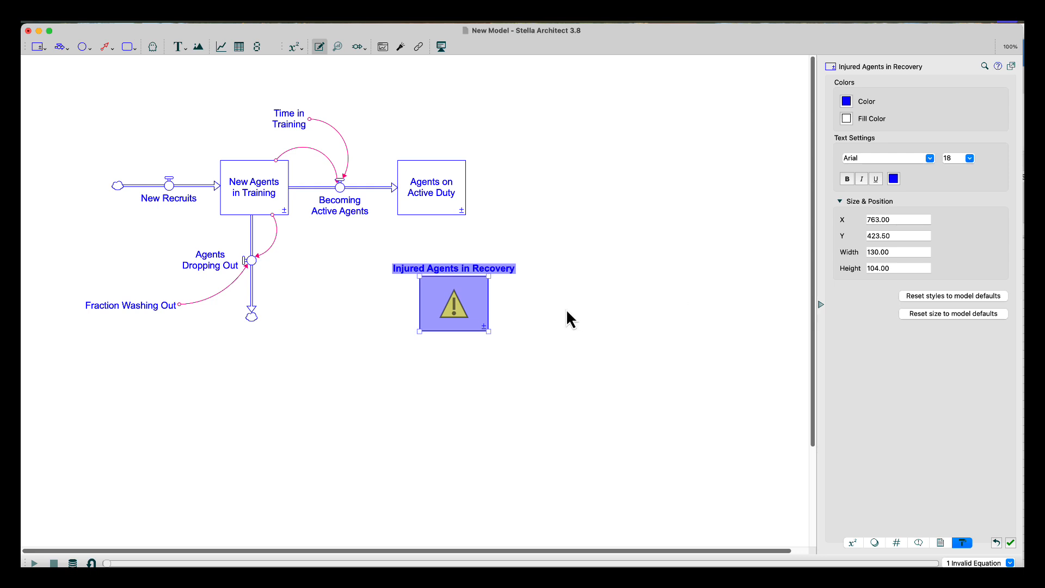
pyautogui.moveTo(488, 338); pyautogui.dragTo(451, 339)
# Step: Break the recovery stock's label after "Agents" and center it inside the box, with the stock at about X 714, Y 452.5
pyautogui.click(429, 272)
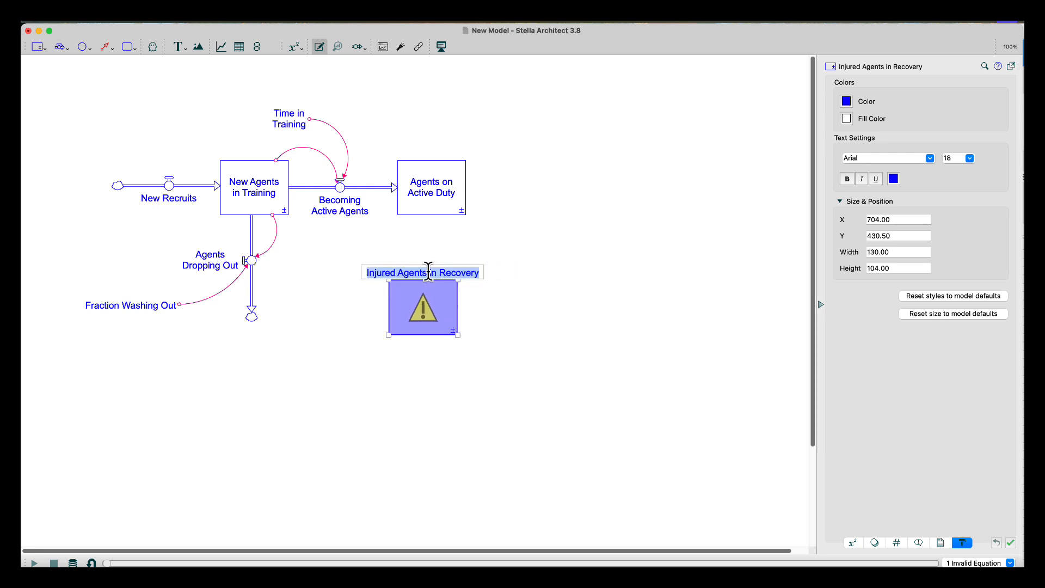
pyautogui.press('Return')
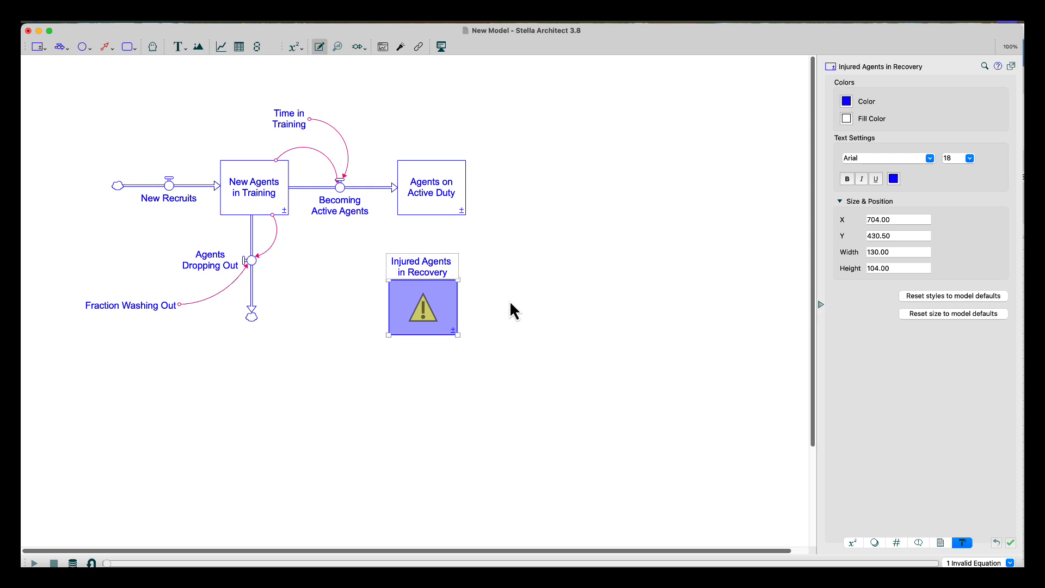
pyautogui.moveTo(444, 266); pyautogui.dragTo(454, 308)
pyautogui.click(489, 267)
pyautogui.click(444, 299)
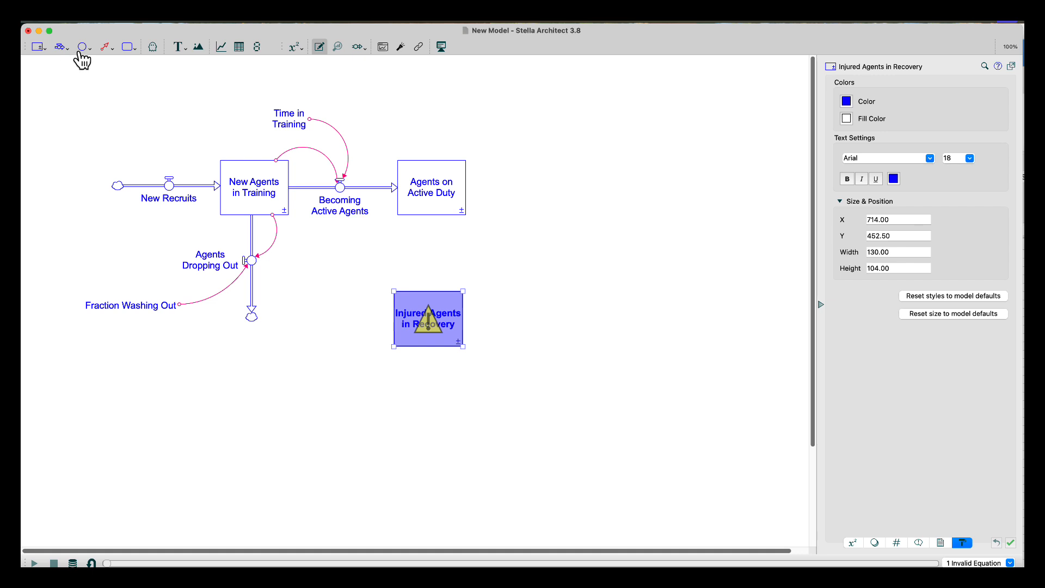
# Step: Add a flow named Becoming Injured from Agents on Active Duty to Injured Agents in Recovery, with its label left of the valve
pyautogui.click(60, 47)
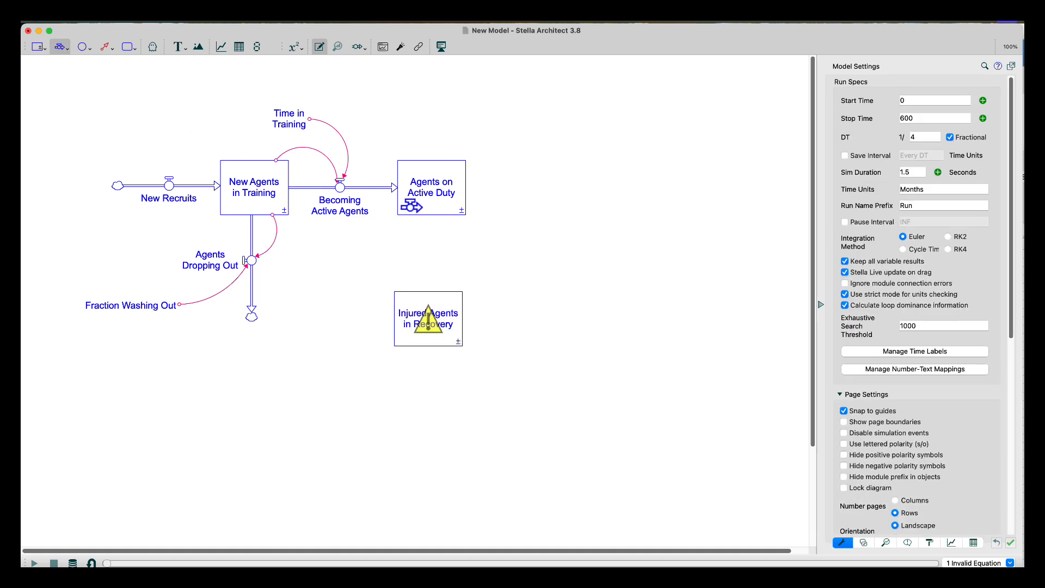
pyautogui.moveTo(416, 207); pyautogui.dragTo(421, 303)
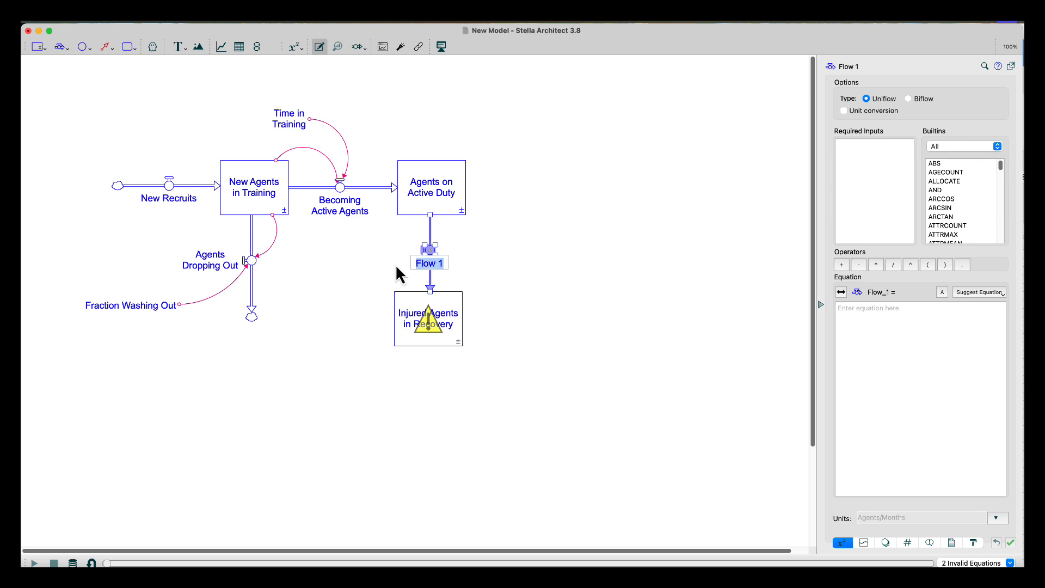
pyautogui.write('Becoming Injured')
pyautogui.click(438, 262)
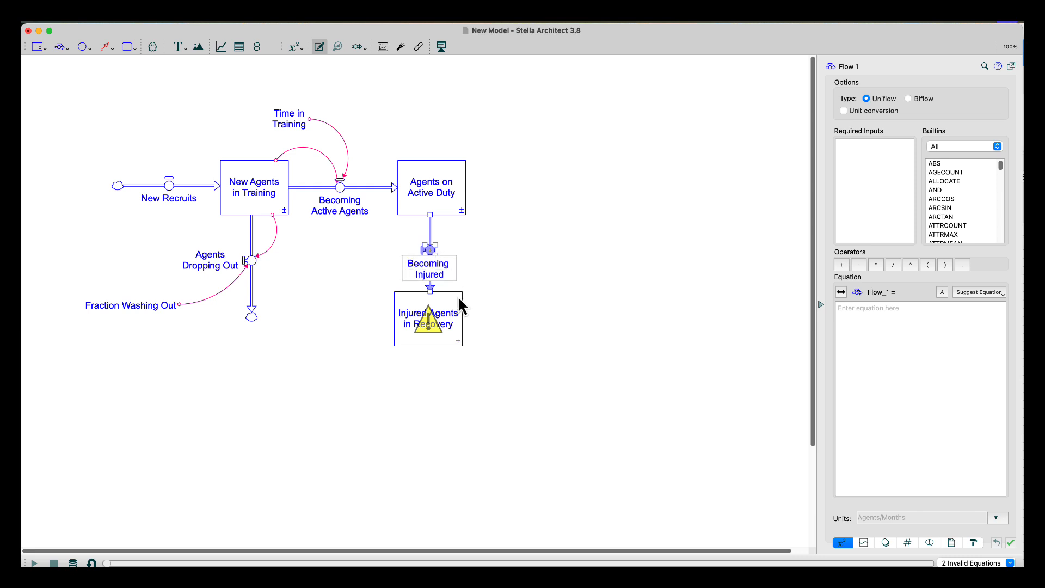
pyautogui.click(557, 265)
pyautogui.moveTo(419, 264); pyautogui.dragTo(375, 267)
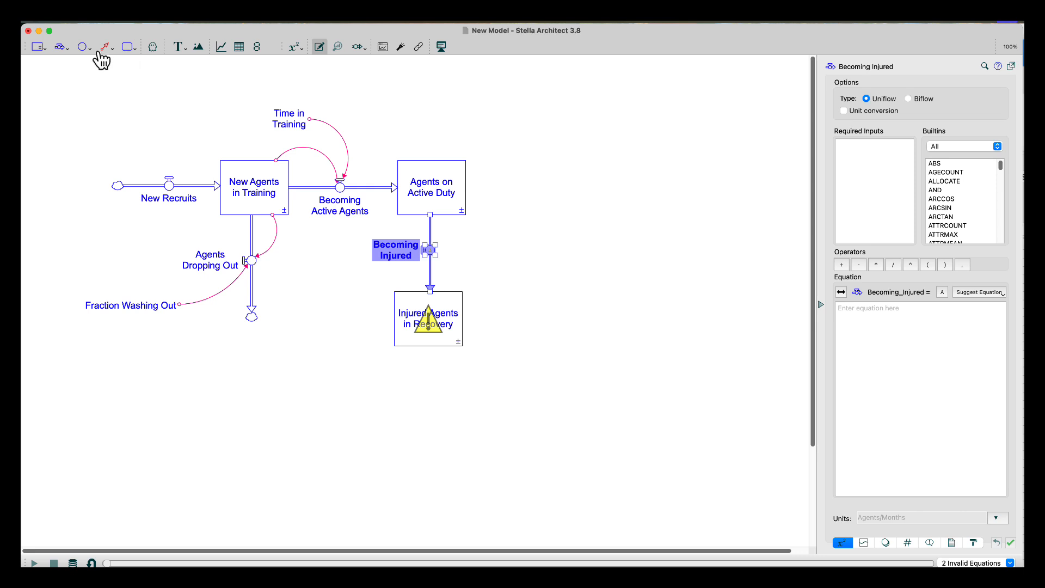
# Step: Add a converter named Fraction Getting Injured left of Injured Agents in Recovery, with its label broken before "Injured"
pyautogui.click(83, 47)
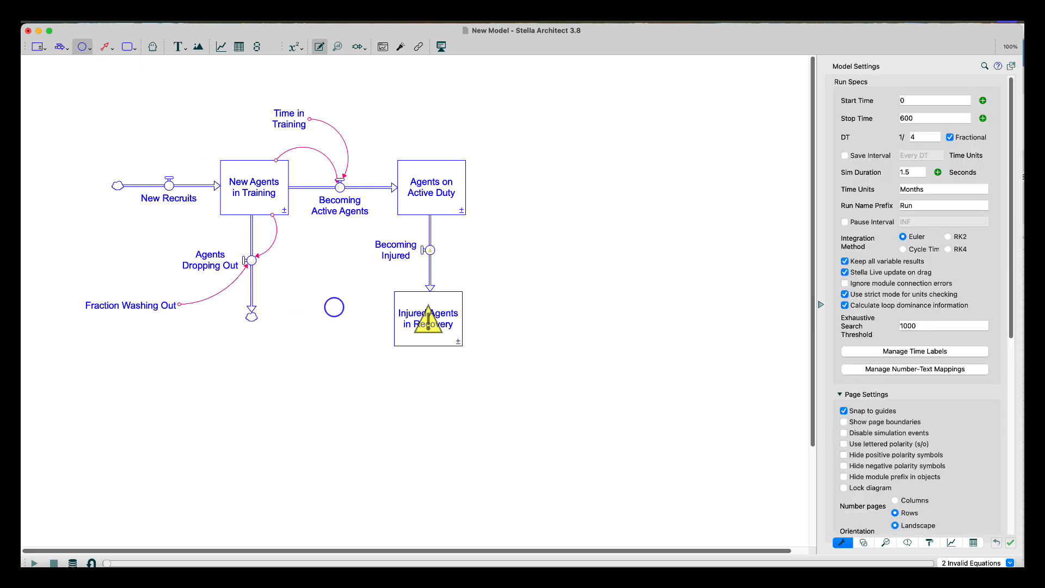
pyautogui.click(332, 306)
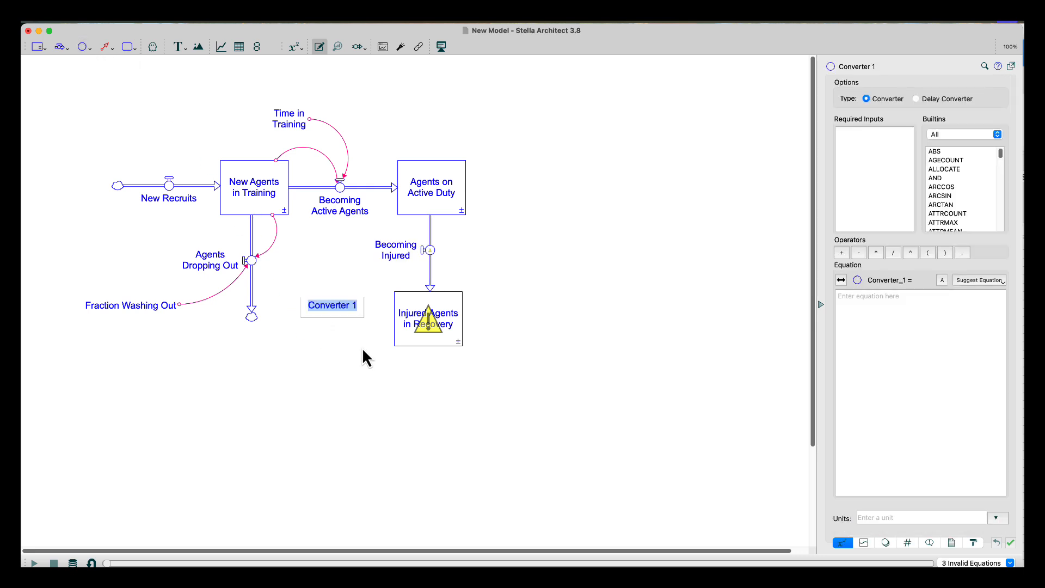
pyautogui.write('rac')
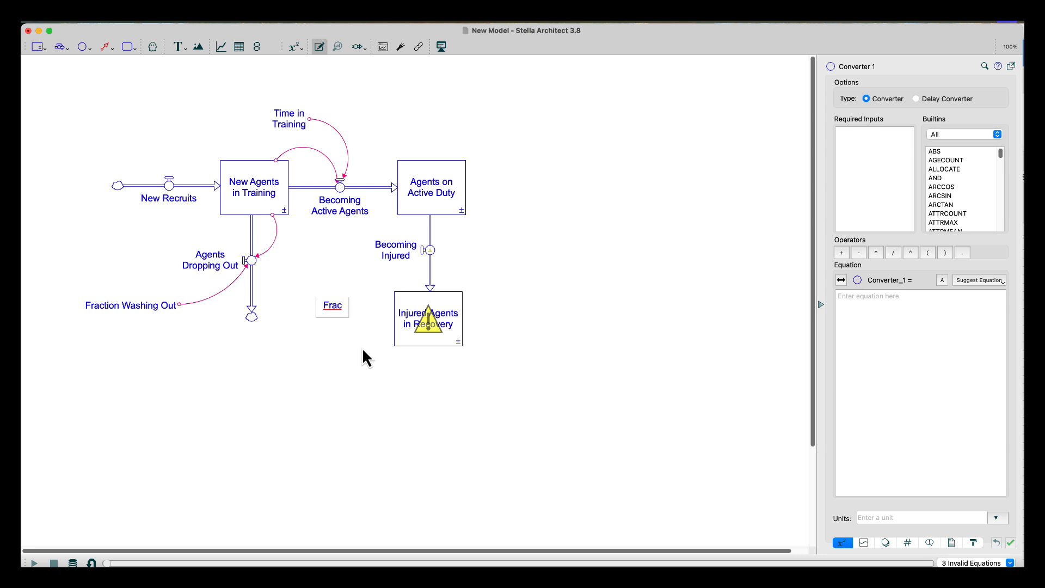
pyautogui.write('tion Getting Injured')
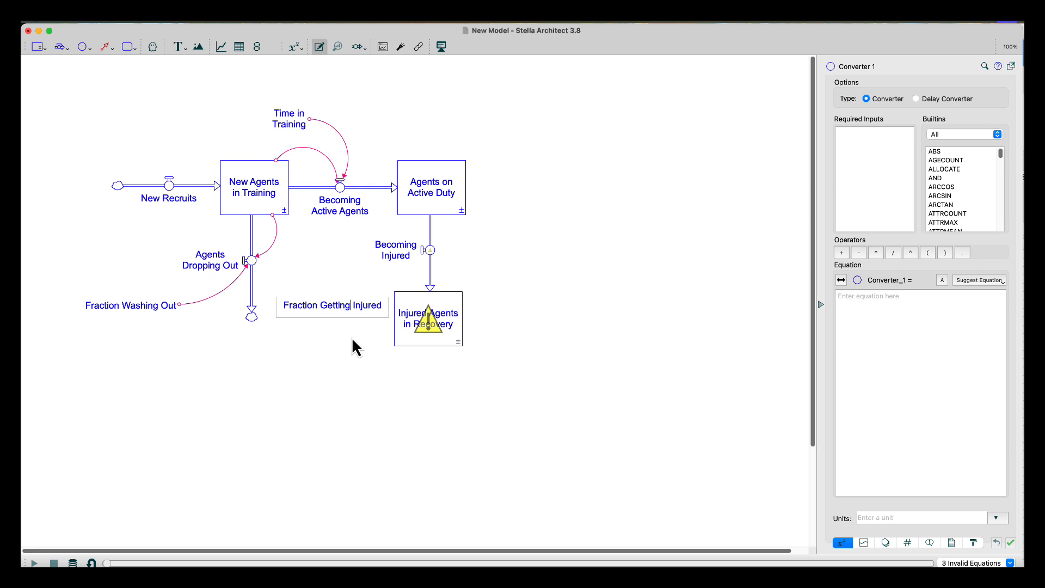
pyautogui.press('Return')
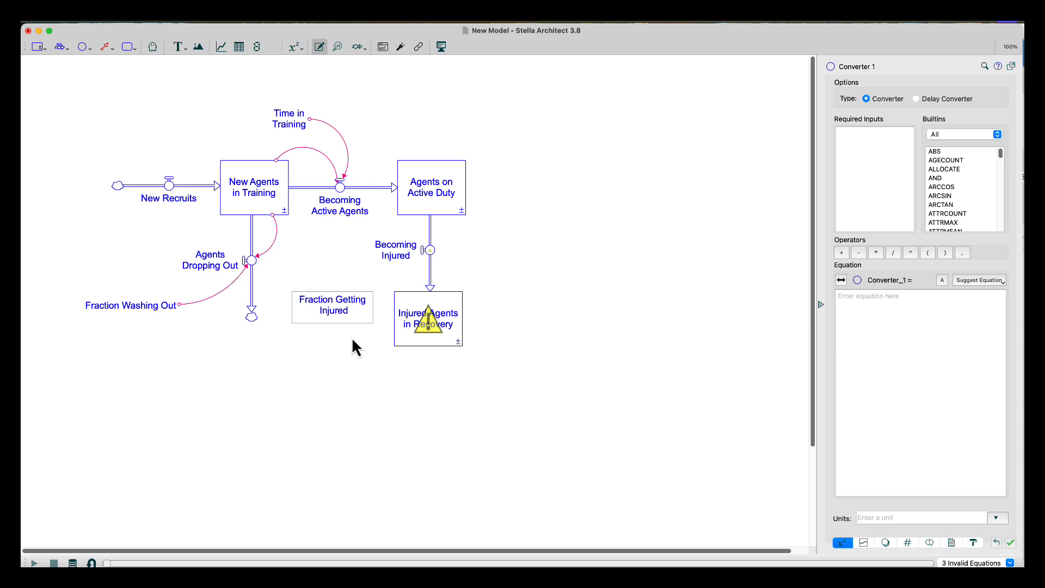
# Step: Connect Fraction Getting Injured and Agents on Active Duty to the Becoming Injured flow, with the flow shifted toward the stocks' left side
pyautogui.click(106, 48)
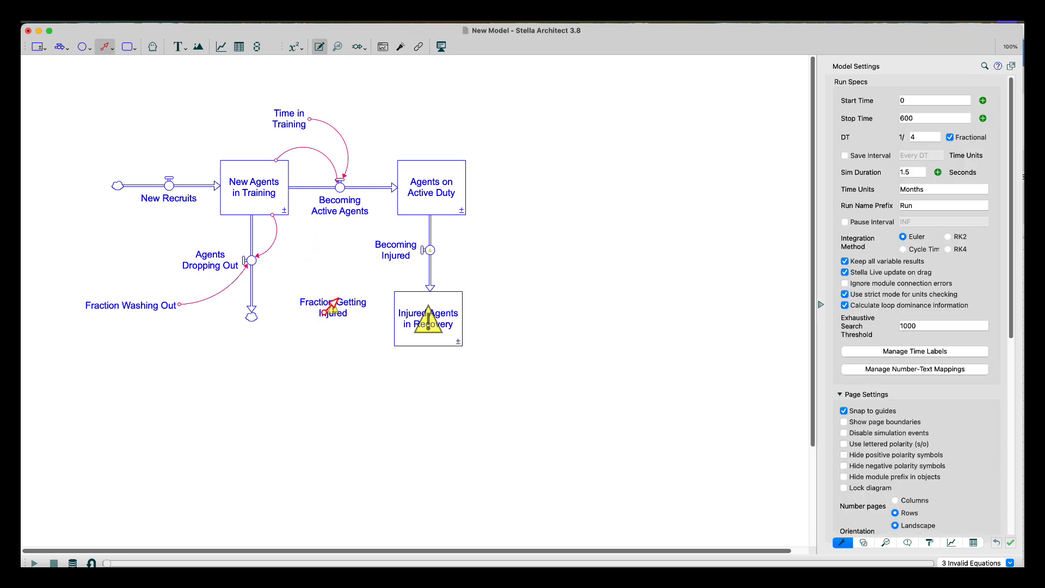
pyautogui.moveTo(330, 306)
pyautogui.mouseDown()
pyautogui.moveTo(395, 295)
pyautogui.moveTo(429, 255)
pyautogui.moveTo(397, 257)
pyautogui.moveTo(411, 256)
pyautogui.mouseUp()
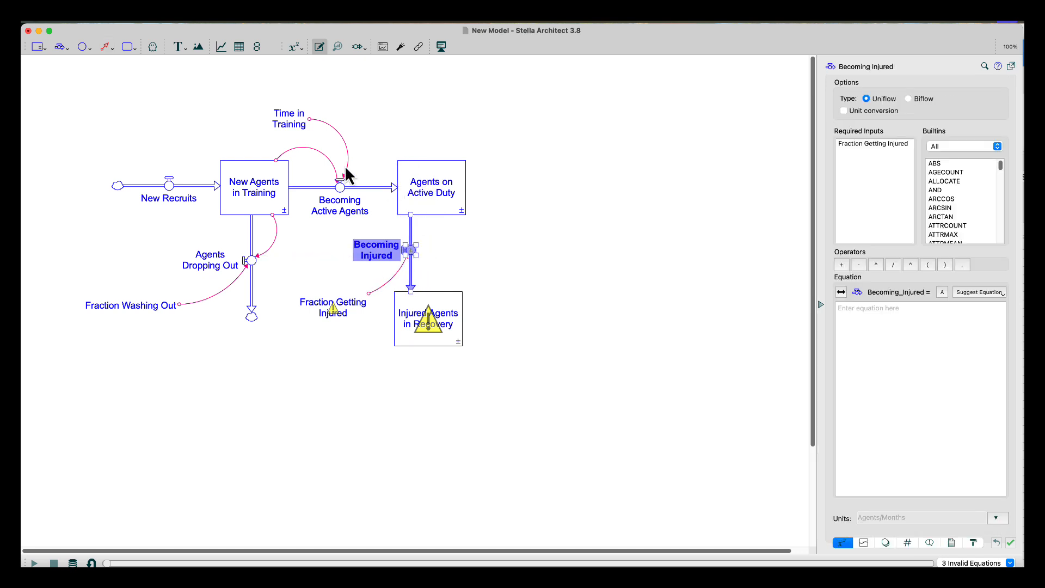
pyautogui.click(108, 48)
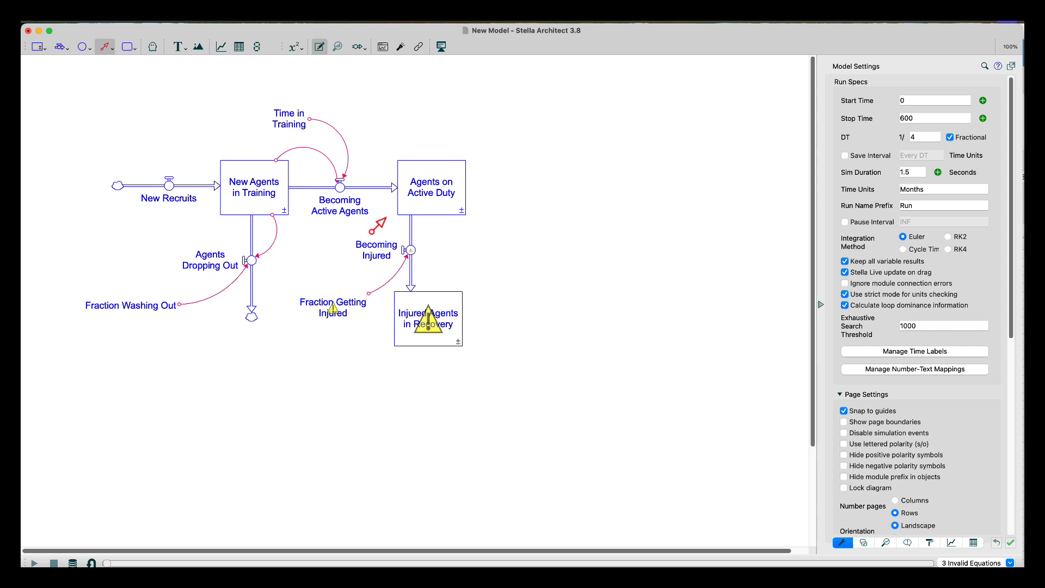
pyautogui.moveTo(392, 215)
pyautogui.mouseDown()
pyautogui.moveTo(409, 249)
pyautogui.moveTo(405, 214)
pyautogui.mouseUp()
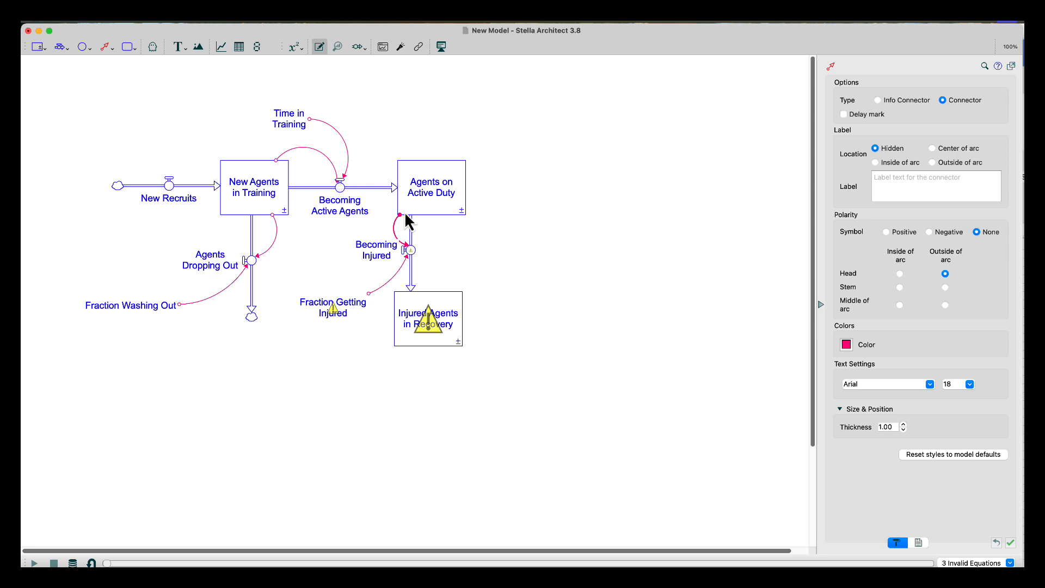
# Step: Set Fraction Getting Injured to .0167 with units of Dimensionless/Month
pyautogui.click(338, 315)
pyautogui.moveTo(340, 321)
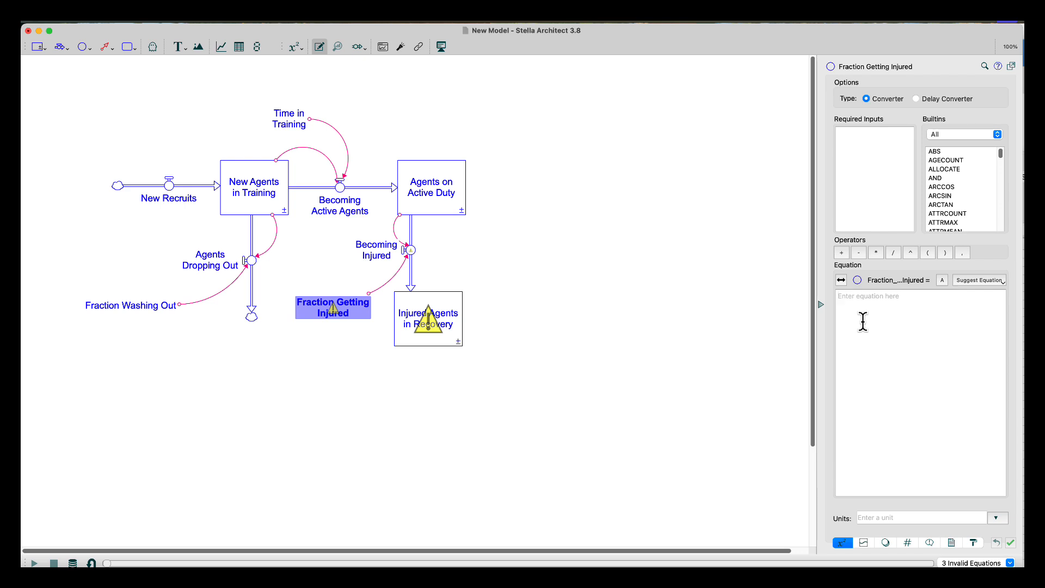
pyautogui.write('.0167')
pyautogui.click(891, 517)
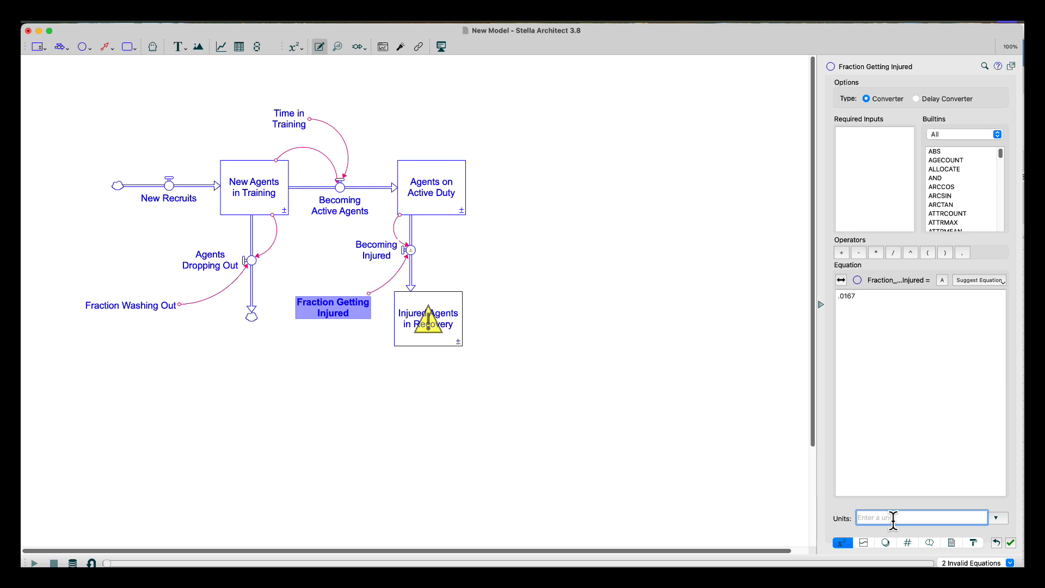
pyautogui.write('Dim')
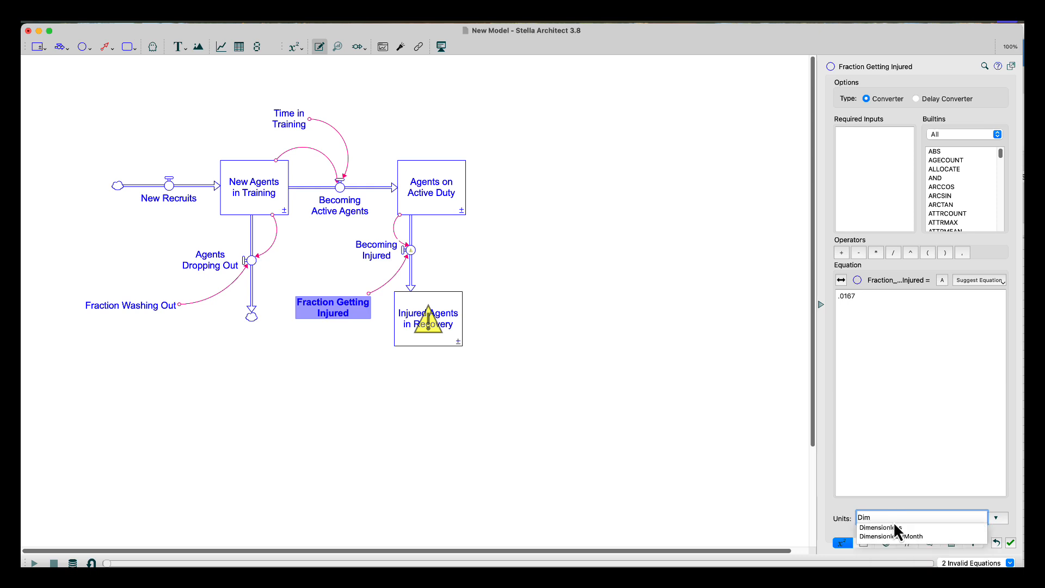
pyautogui.click(868, 537)
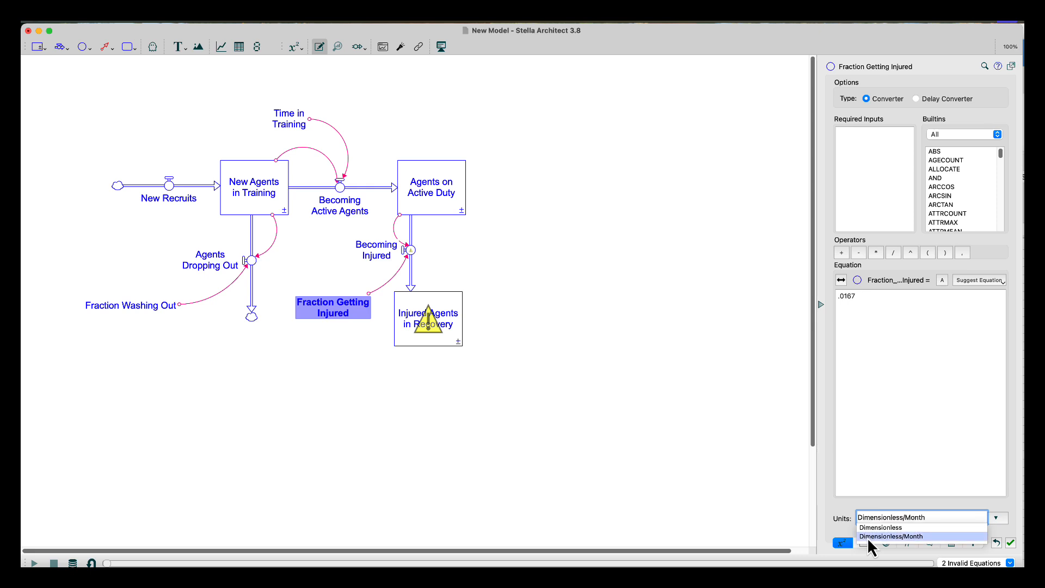
pyautogui.click(652, 457)
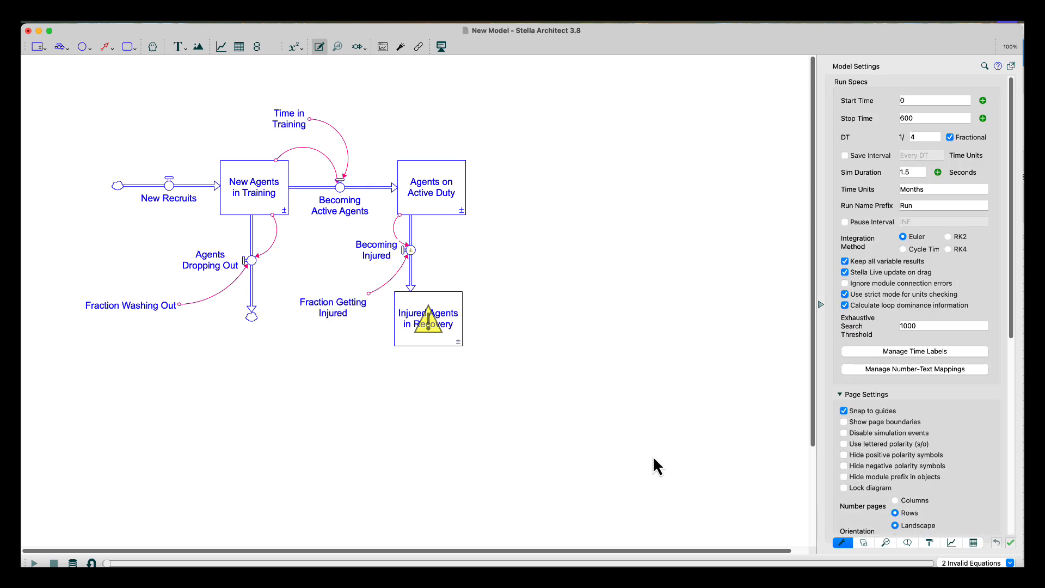
# Step: Define the Becoming Injured flow as Fraction_Getting_Injured*Agents_on_Active_Duty
pyautogui.click(414, 252)
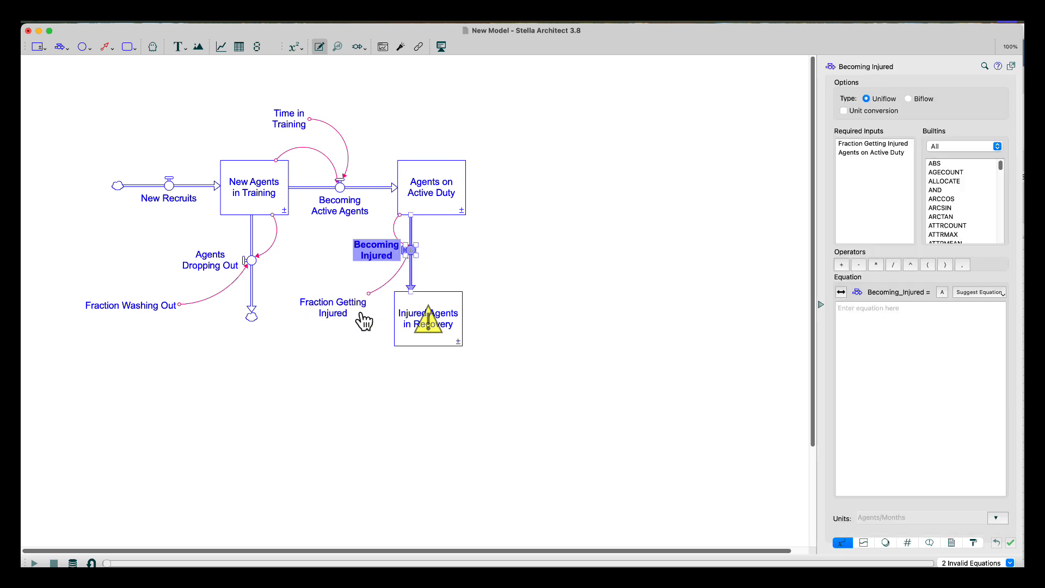
pyautogui.click(857, 143)
pyautogui.write('*')
pyautogui.click(870, 152)
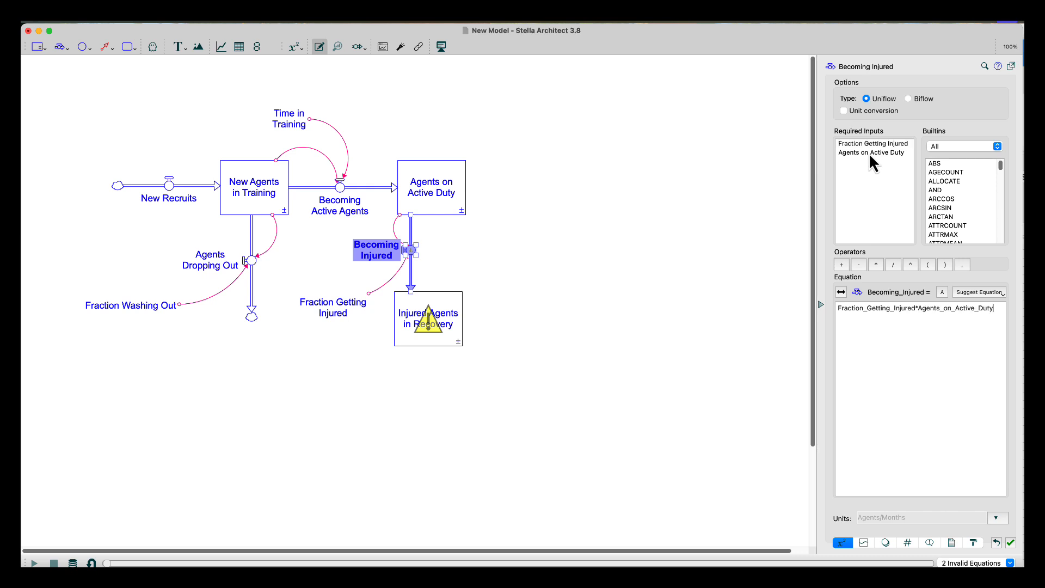
pyautogui.click(519, 252)
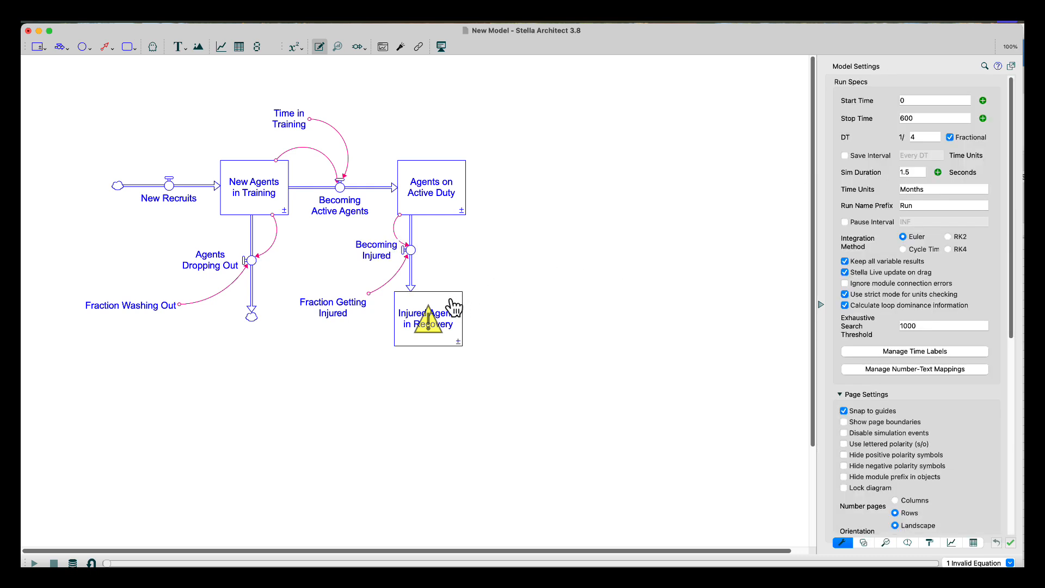
# Step: Set the initial value of the Injured Agents in Recovery stock to 0
pyautogui.click(452, 307)
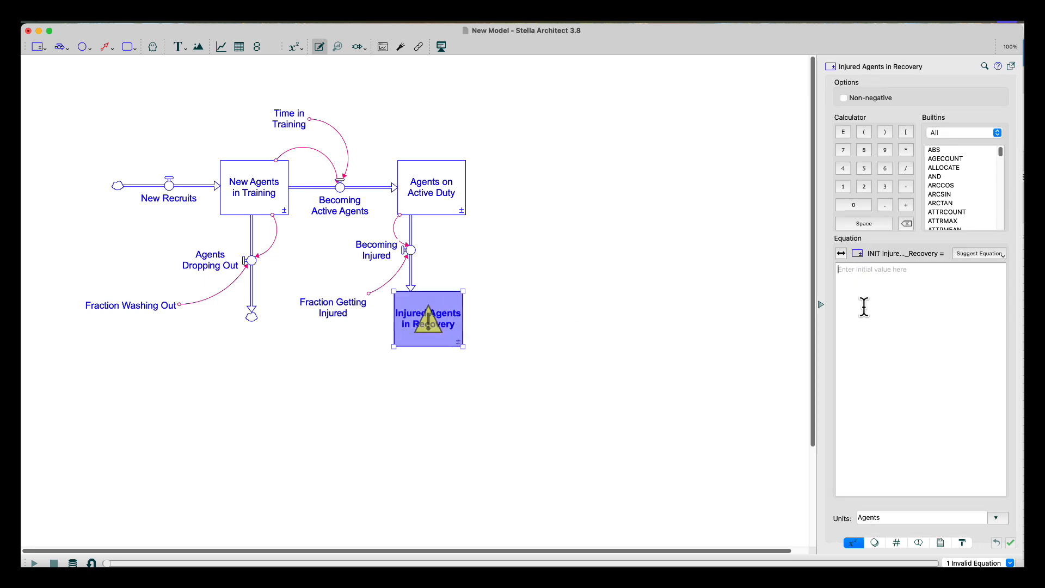
pyautogui.write('0')
# Step: Add a flow named Recovering Agents from Injured Agents in Recovery back to Agents on Active Duty, near the stocks' right side with its label beside it
pyautogui.click(60, 47)
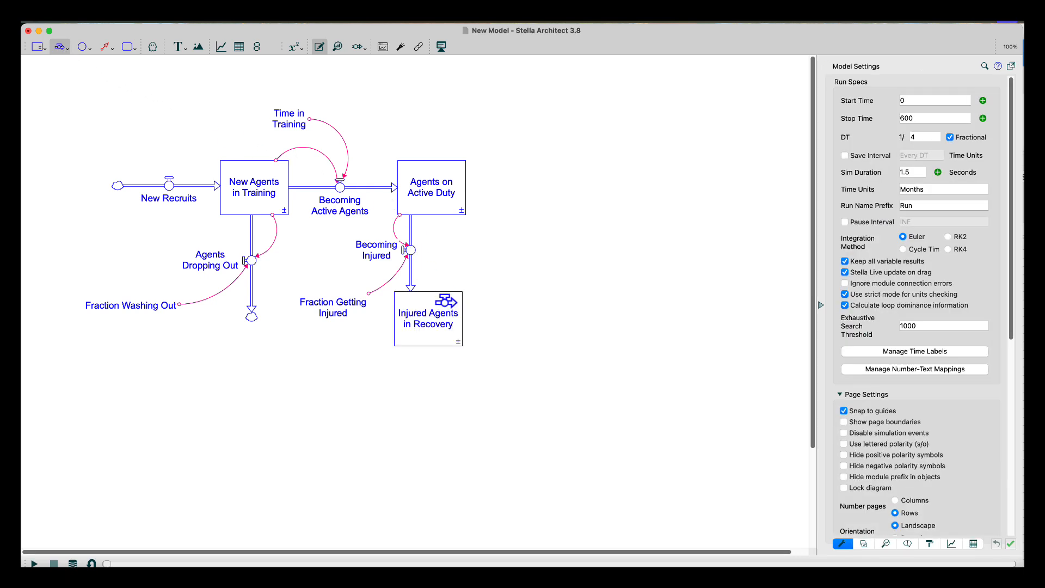
pyautogui.moveTo(446, 302)
pyautogui.mouseDown()
pyautogui.moveTo(461, 307)
pyautogui.moveTo(468, 210)
pyautogui.mouseUp()
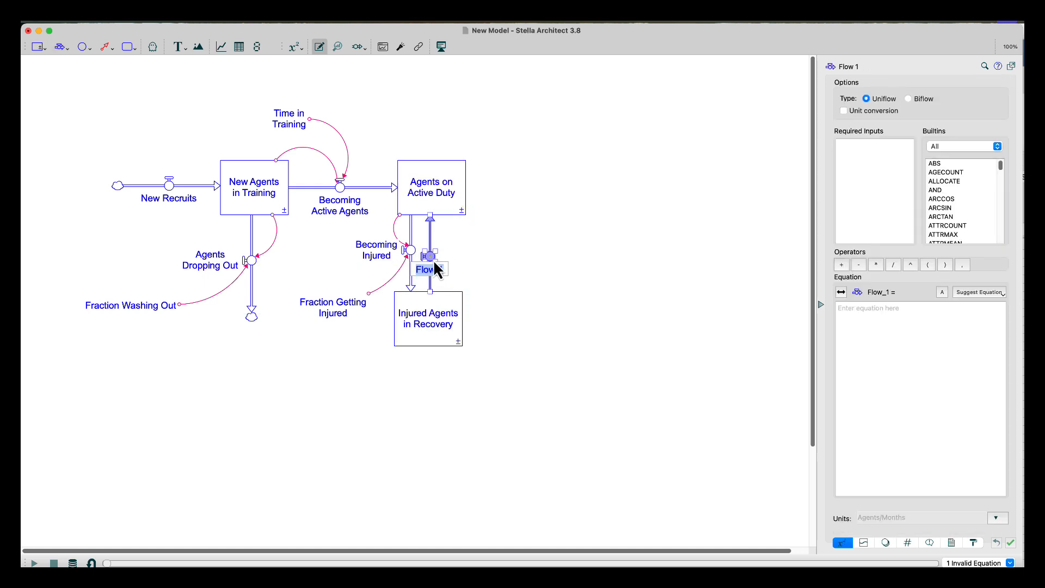
pyautogui.moveTo(432, 260); pyautogui.dragTo(460, 264)
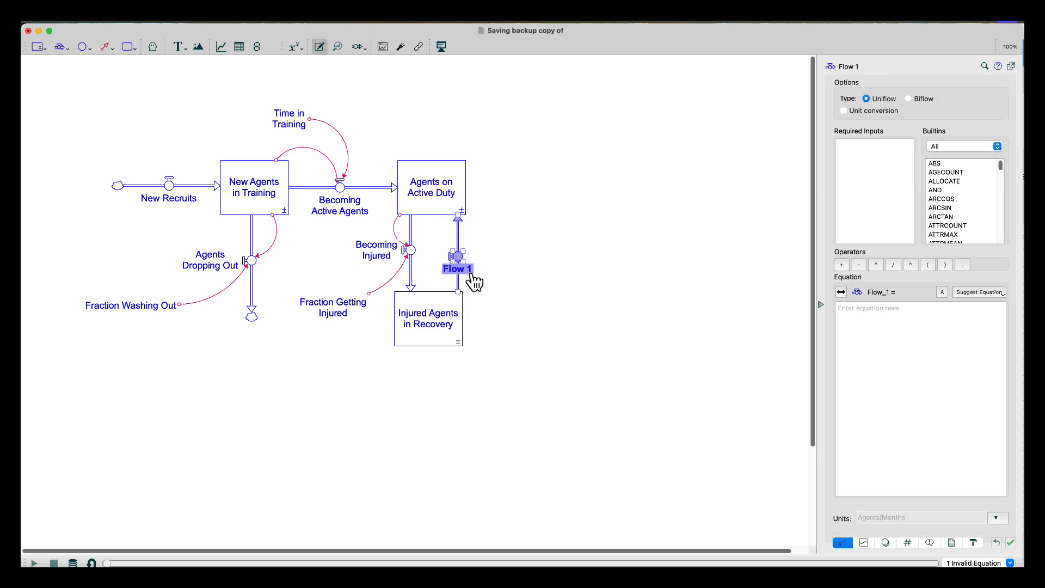
pyautogui.click(468, 268)
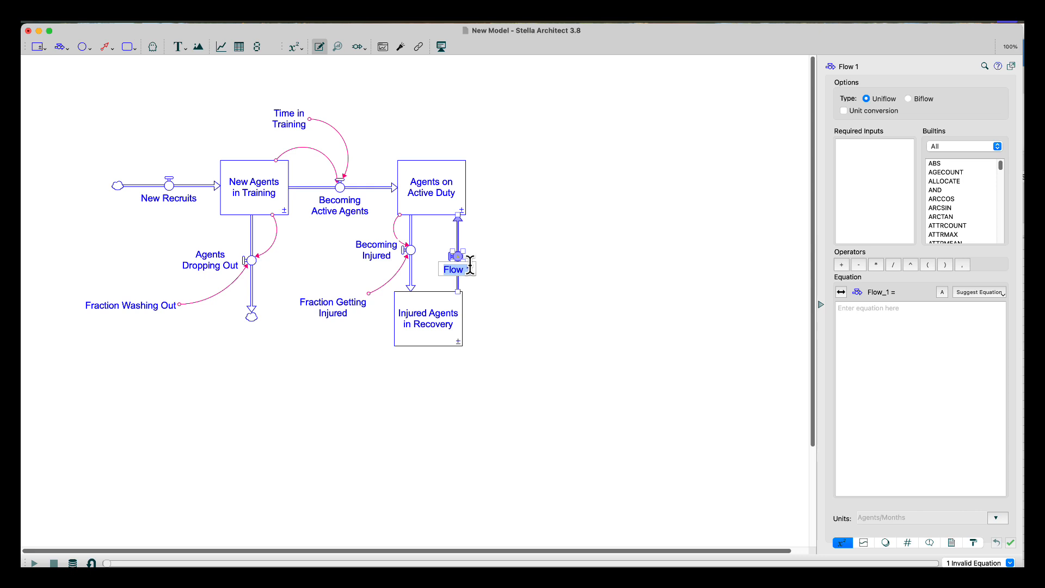
pyautogui.write('Recovering Agents')
pyautogui.click(469, 271)
pyautogui.press('Return')
pyautogui.click(493, 292)
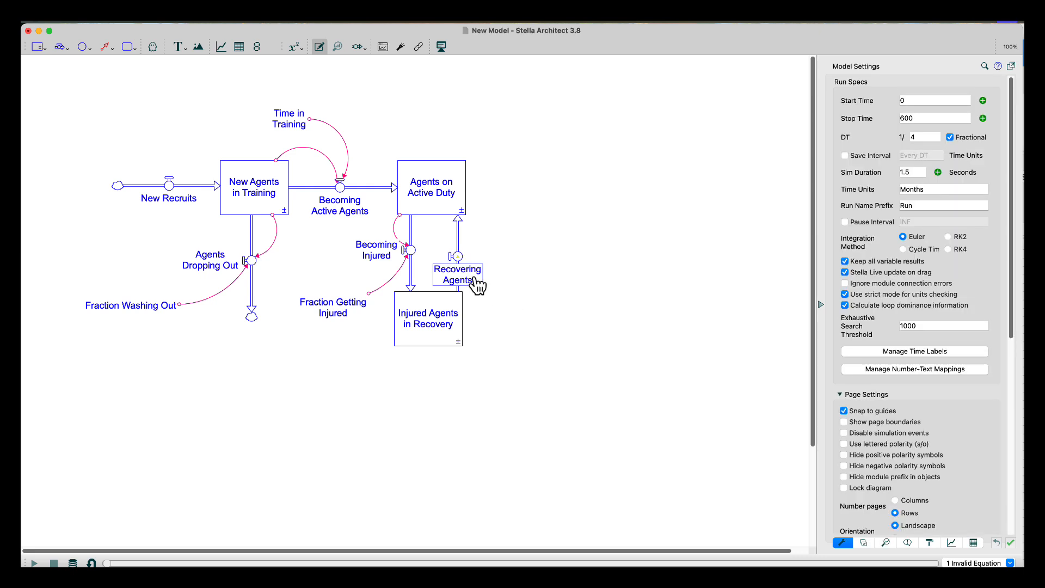
pyautogui.moveTo(477, 283); pyautogui.dragTo(510, 264)
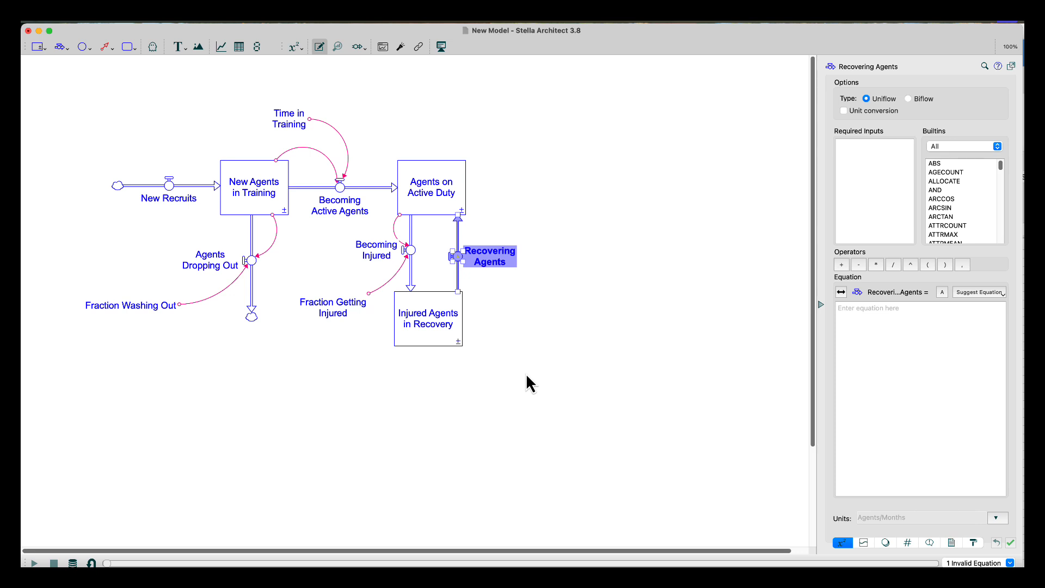
# Step: Add a converter named Time to Recover to the right of the Injured Agents in Recovery stock
pyautogui.click(82, 47)
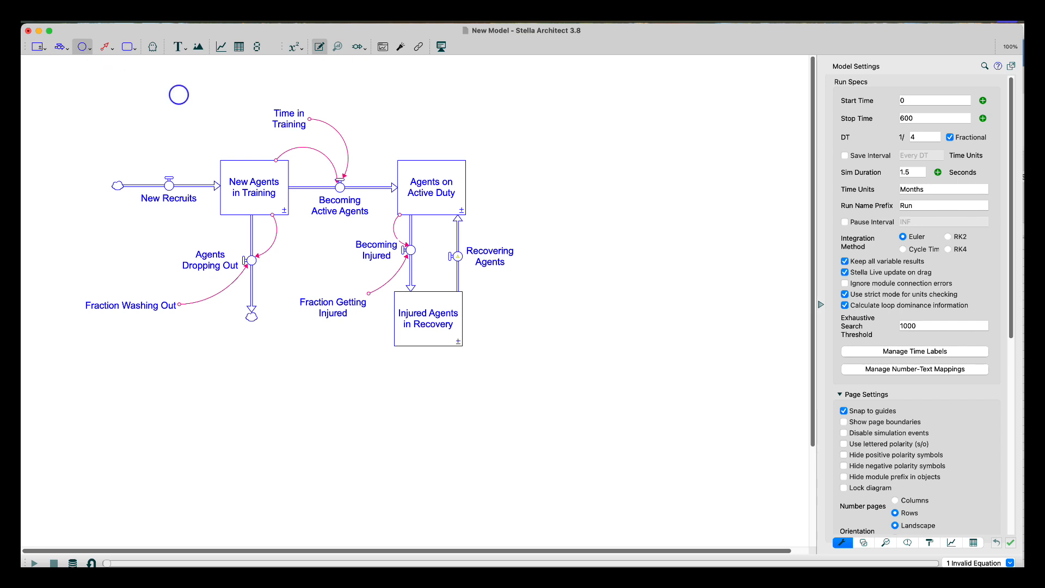
pyautogui.click(559, 328)
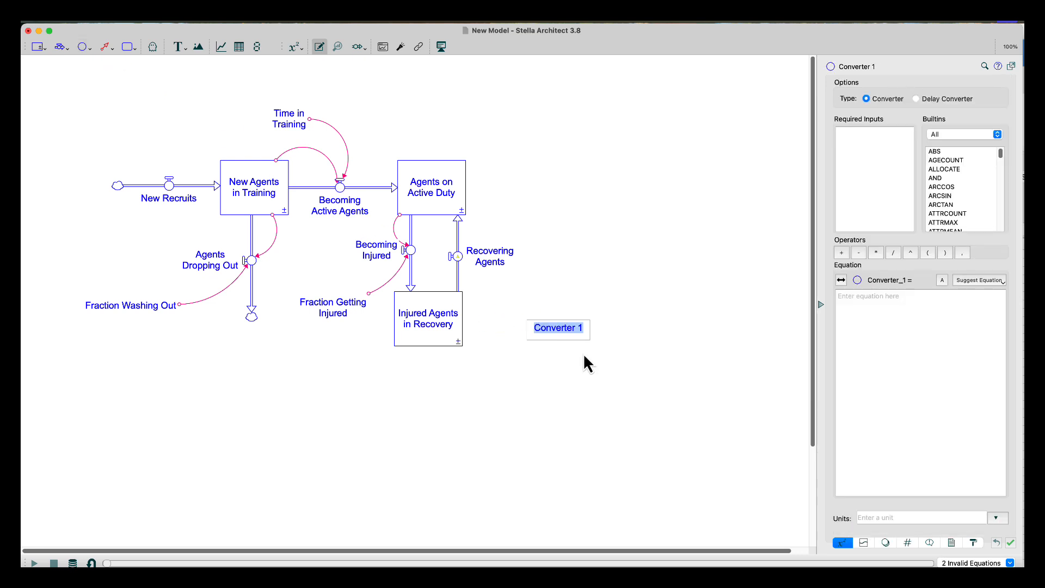
pyautogui.write('Time to')
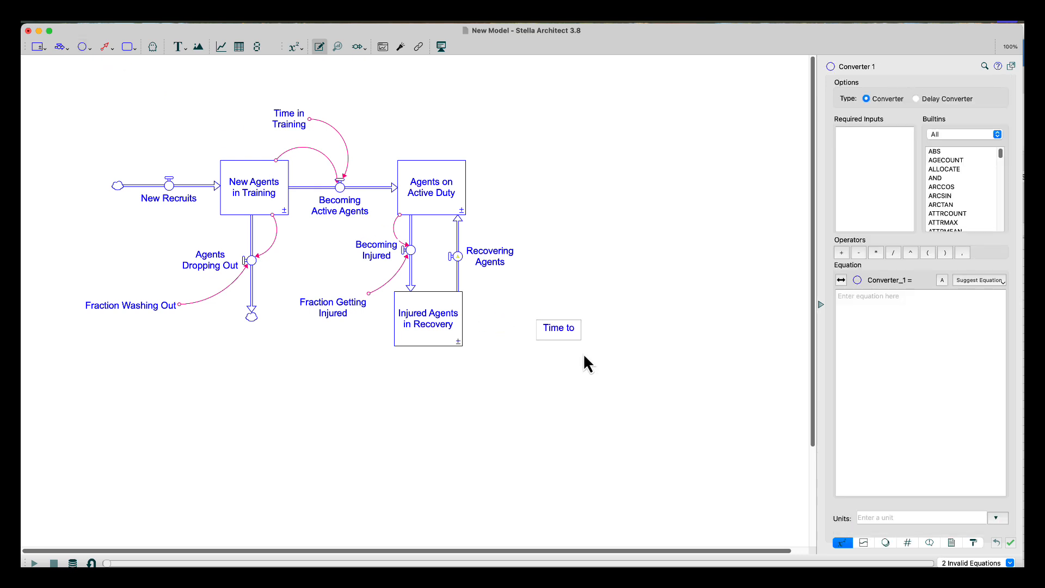
pyautogui.write(' Recover')
# Step: Set Time to Recover to 3 with units of Months
pyautogui.click(857, 319)
pyautogui.write('3')
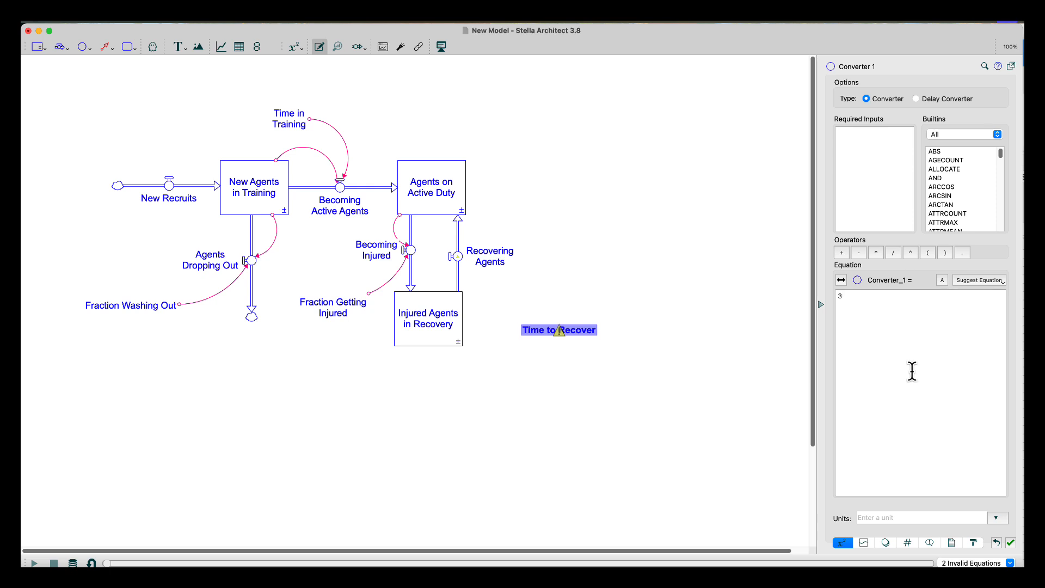
pyautogui.click(924, 517)
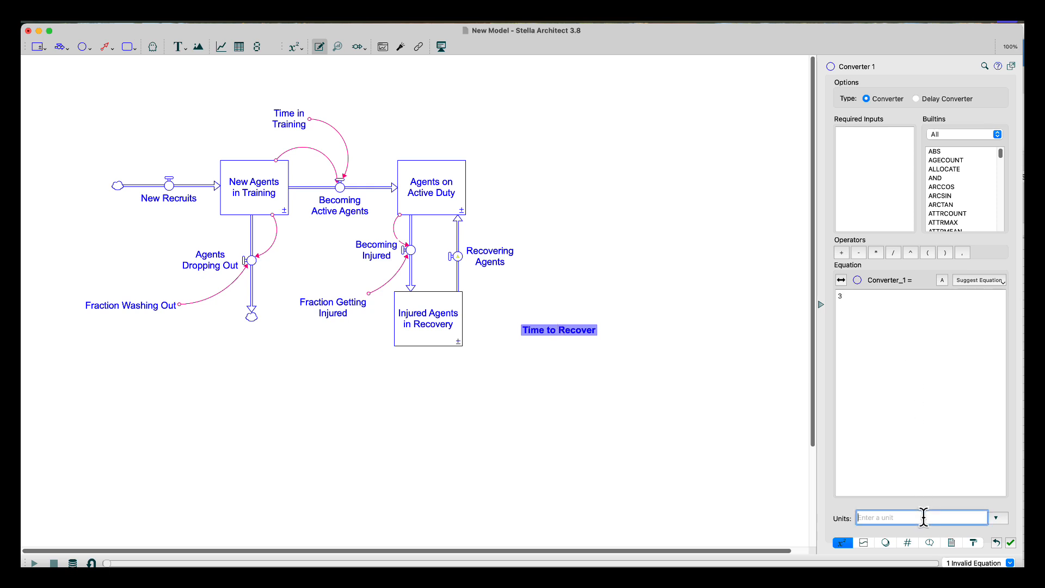
pyautogui.write('Months')
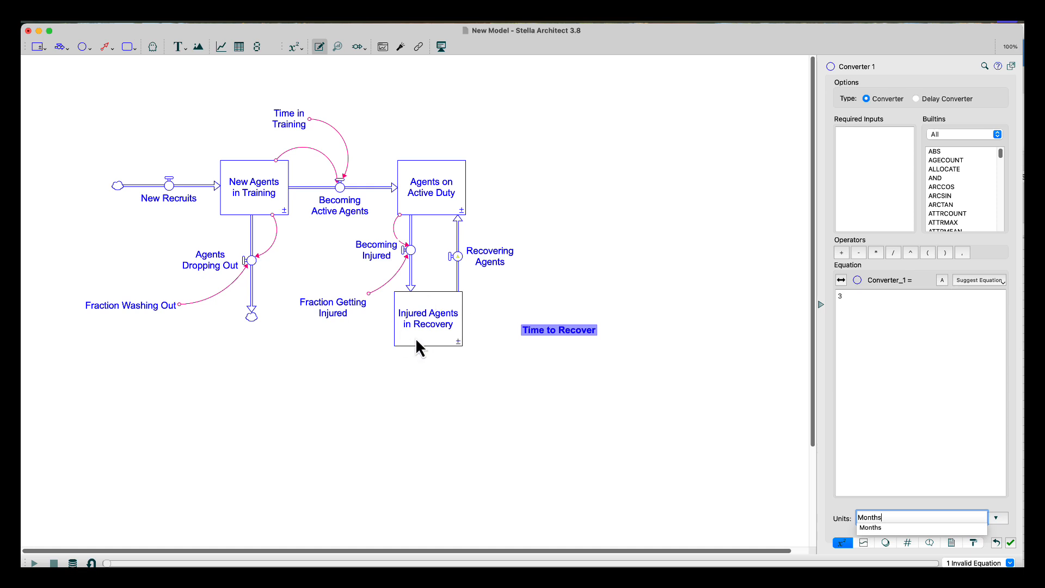
# Step: Connect the Injured Agents in Recovery stock and the Time to Recover converter to the Recovering Agents flow
pyautogui.click(104, 47)
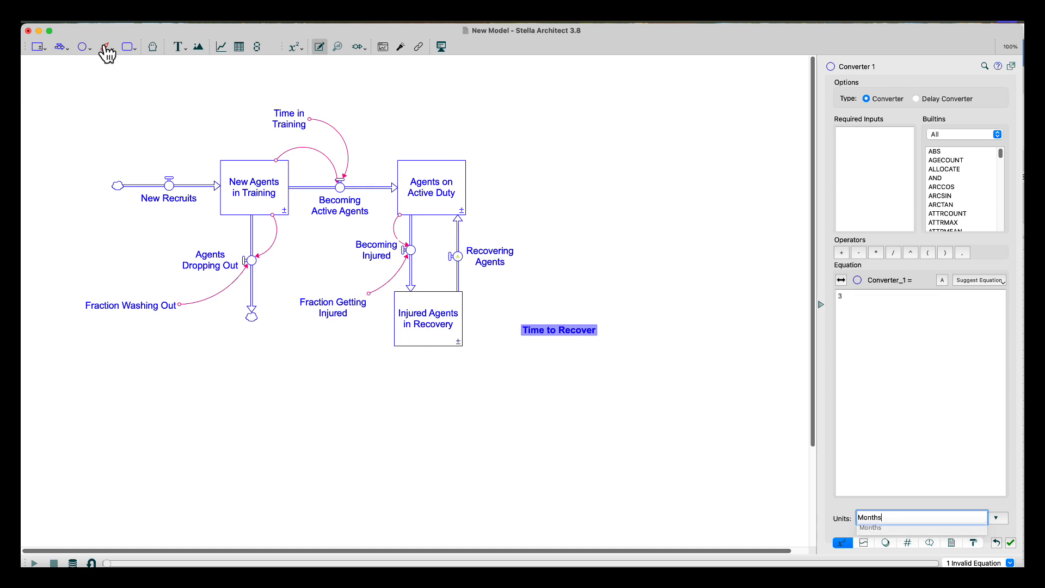
pyautogui.click(459, 309)
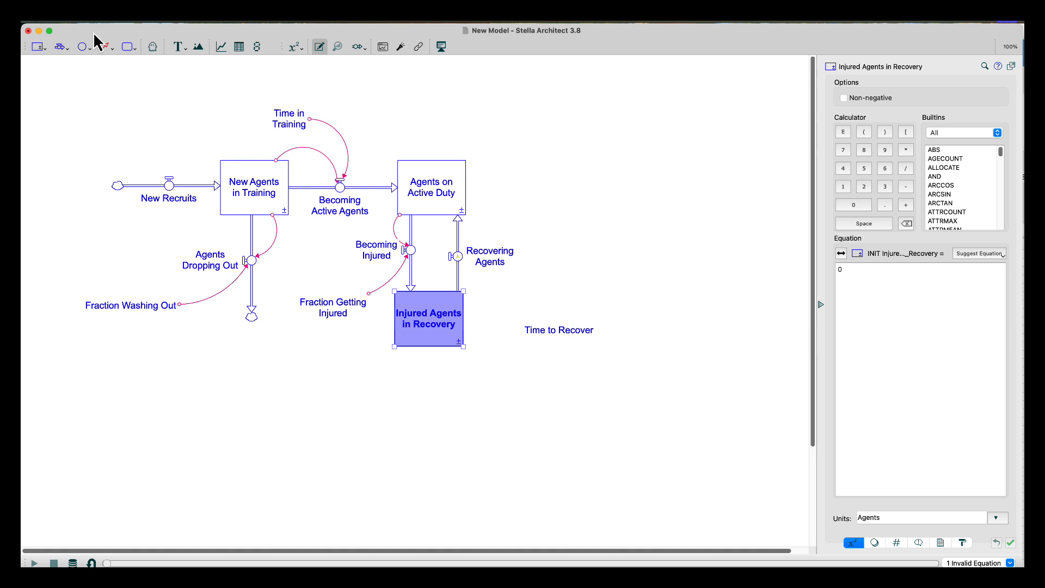
pyautogui.click(105, 48)
pyautogui.moveTo(405, 299)
pyautogui.mouseDown()
pyautogui.moveTo(442, 317)
pyautogui.moveTo(478, 277)
pyautogui.moveTo(459, 257)
pyautogui.mouseUp()
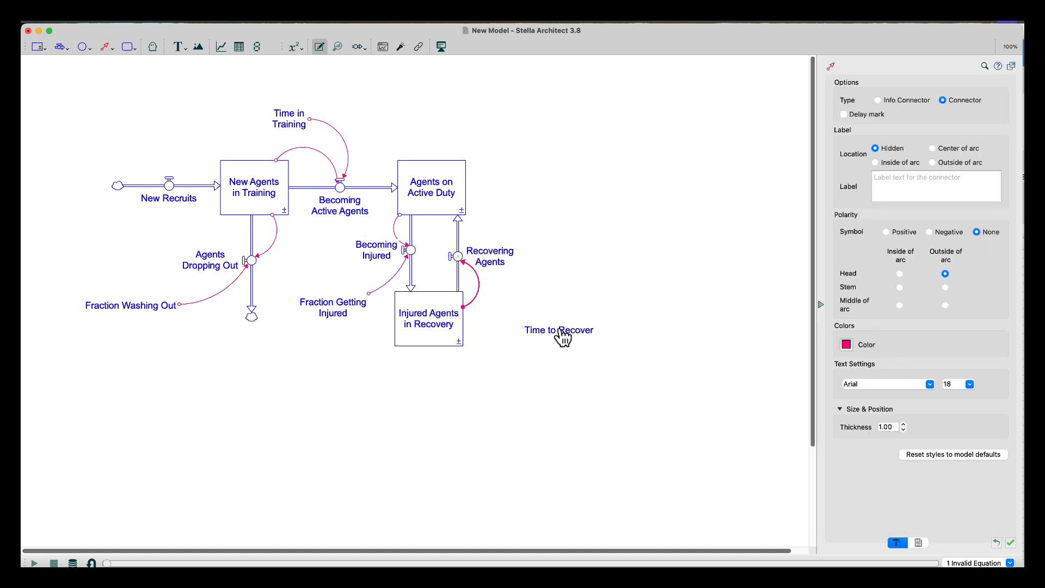
pyautogui.moveTo(552, 334)
pyautogui.mouseDown()
pyautogui.moveTo(466, 266)
pyautogui.moveTo(474, 269)
pyautogui.mouseUp()
# Step: Define the Recovering Agents flow as Injured_Agents_in_Recovery divided by Time_to_Recover
pyautogui.click(458, 256)
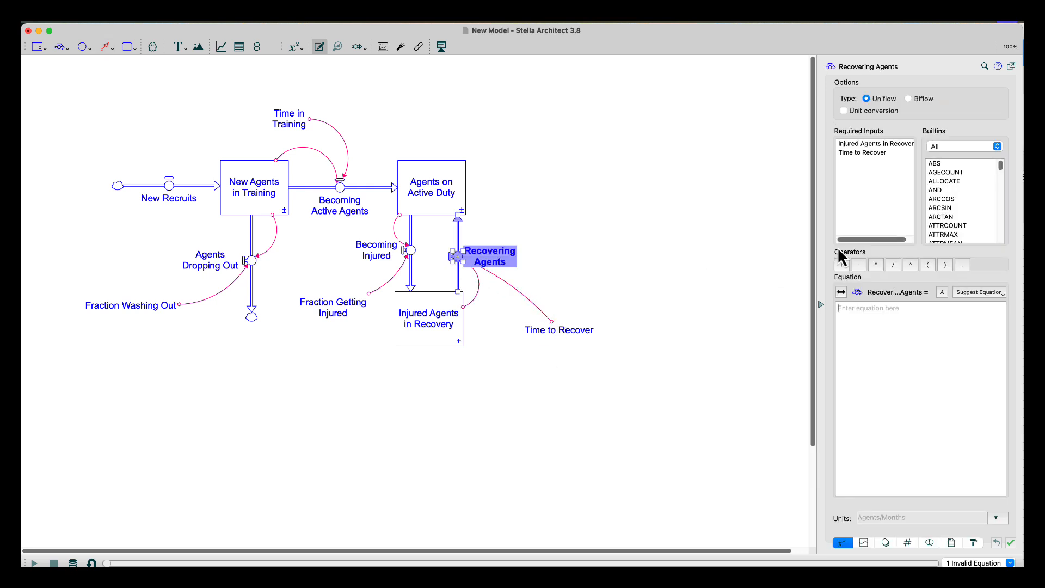
pyautogui.doubleClick(848, 144)
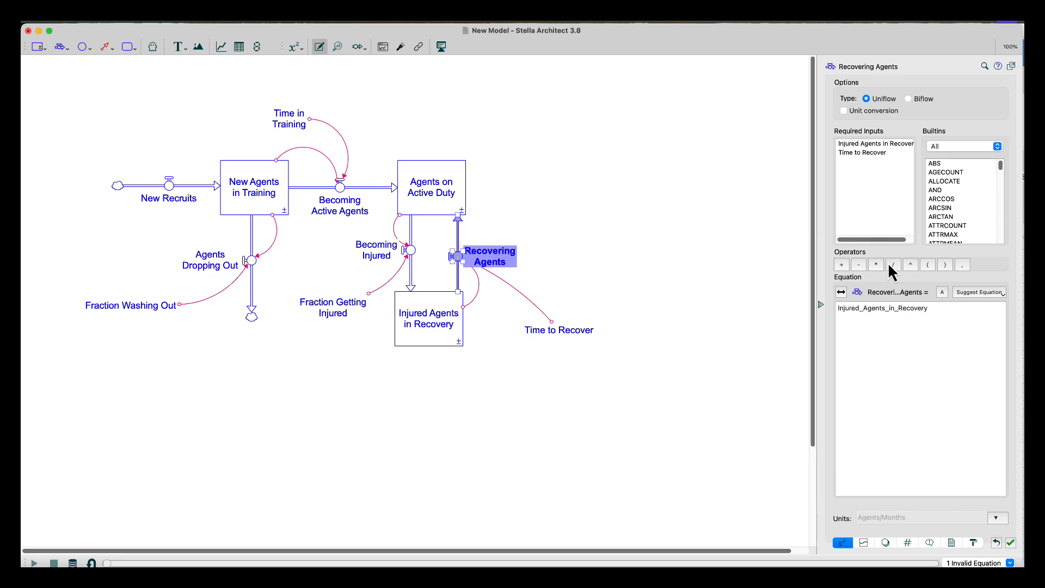
pyautogui.doubleClick(873, 152)
pyautogui.click(661, 381)
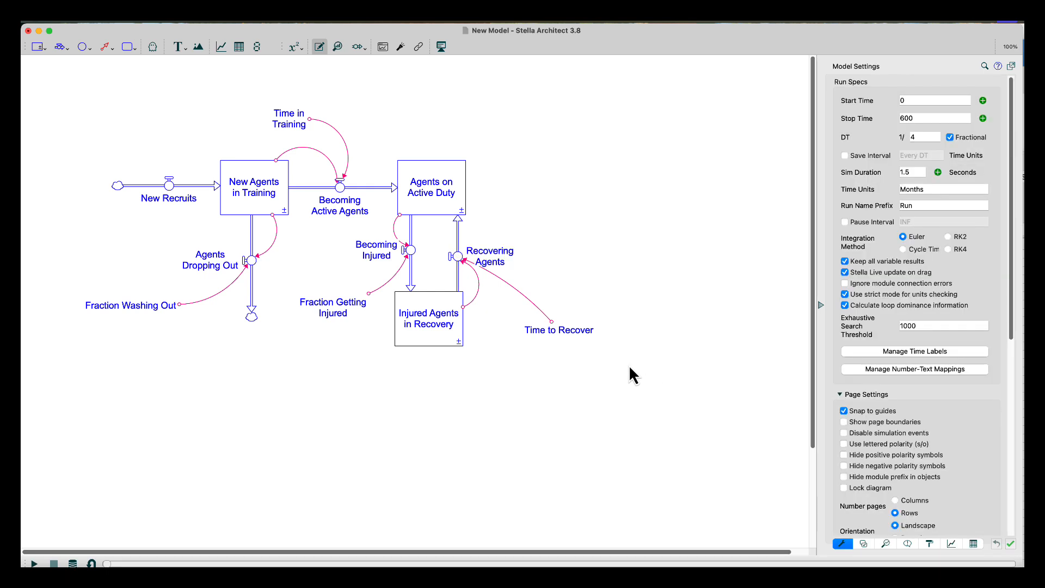
pyautogui.moveTo(506, 272); pyautogui.dragTo(504, 270)
# Step: Add an outflow named Active Duty Retiring to the right of Agents on Active Duty, with its label on two lines
pyautogui.click(66, 49)
pyautogui.moveTo(438, 182); pyautogui.dragTo(588, 191)
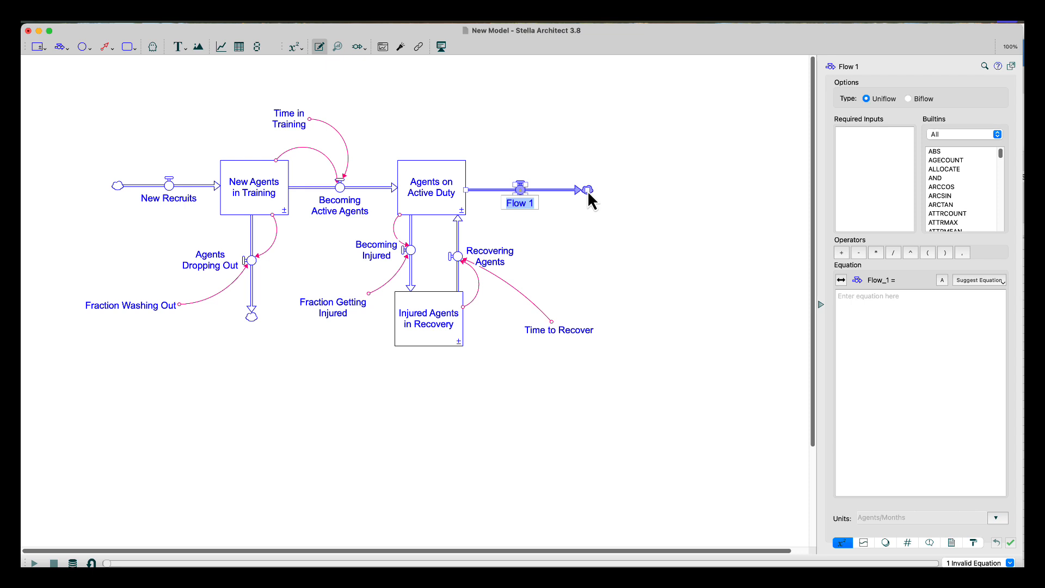
pyautogui.write('Active Duty Retiring')
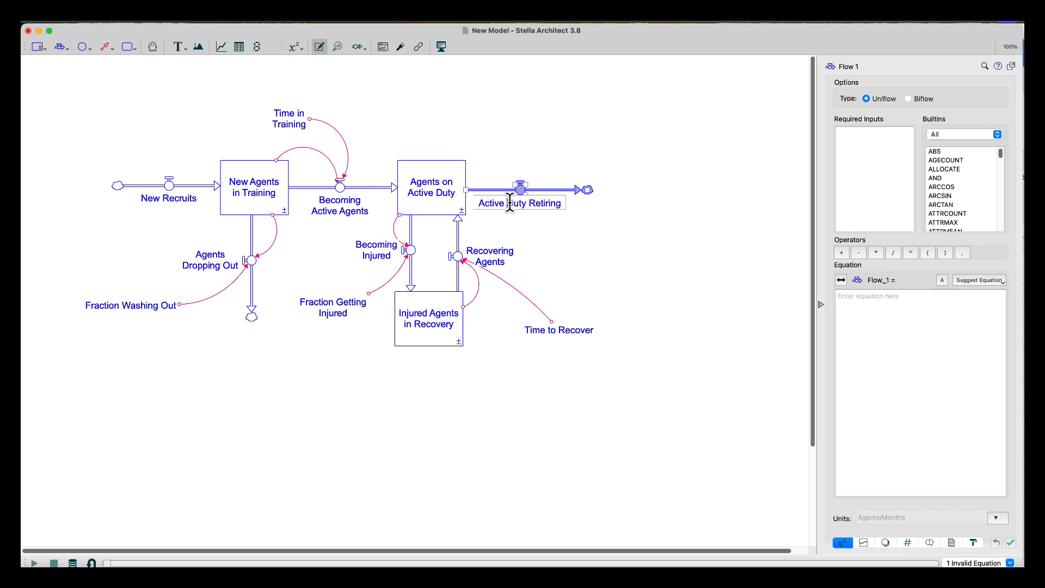
pyautogui.press('Return')
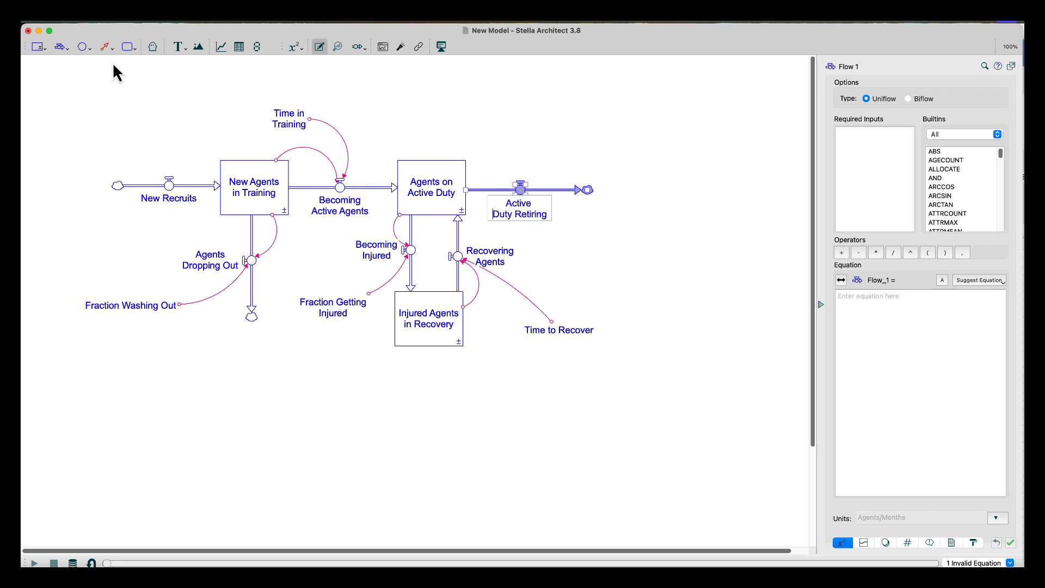
# Step: Add a converter named Time Until Retirement below and right of the Active Duty Retiring flow, with its label on two lines
pyautogui.click(83, 47)
pyautogui.click(619, 244)
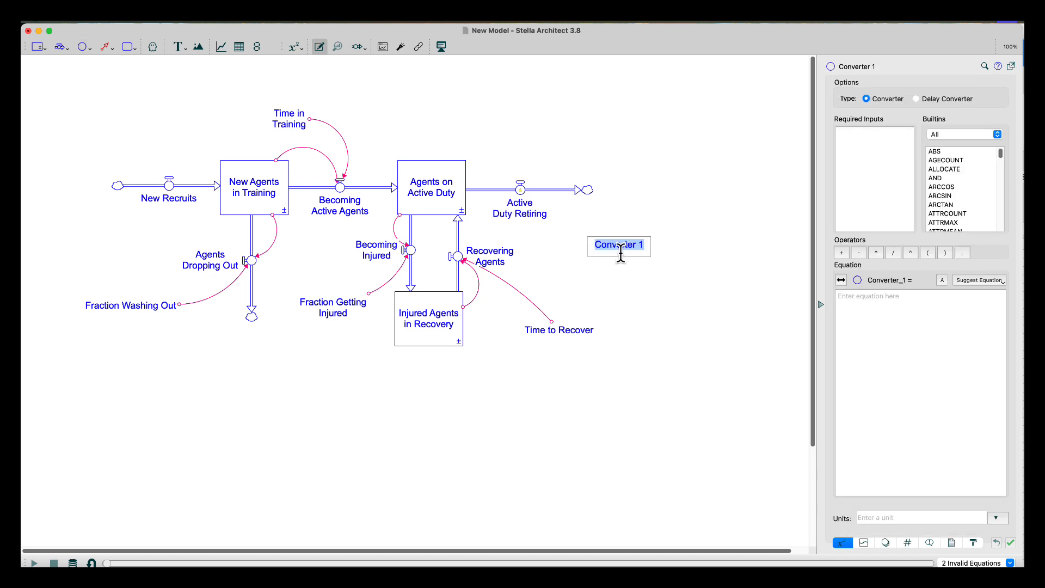
pyautogui.press('BackSpace')
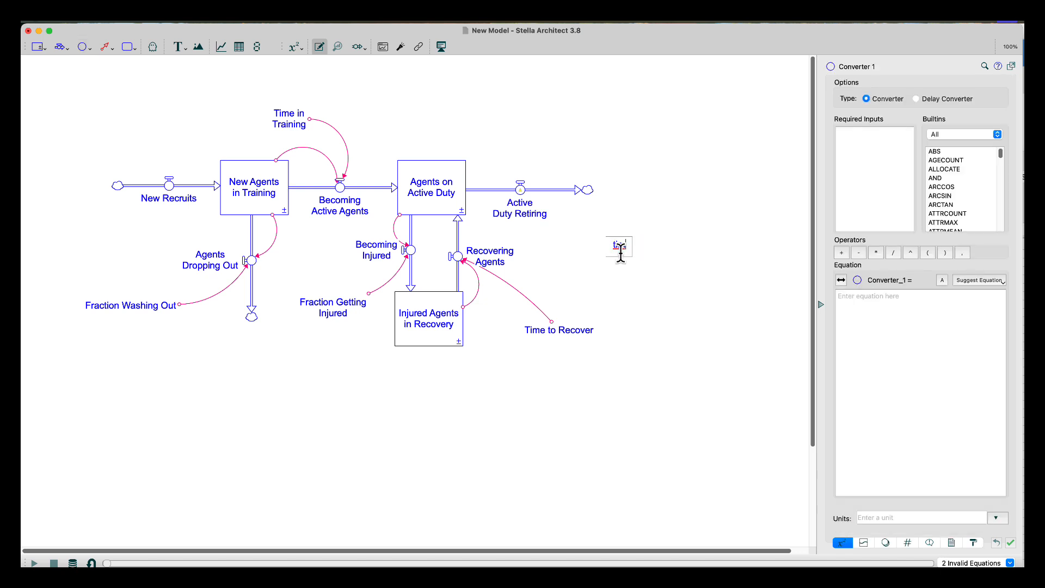
pyautogui.write('Time Until Ret')
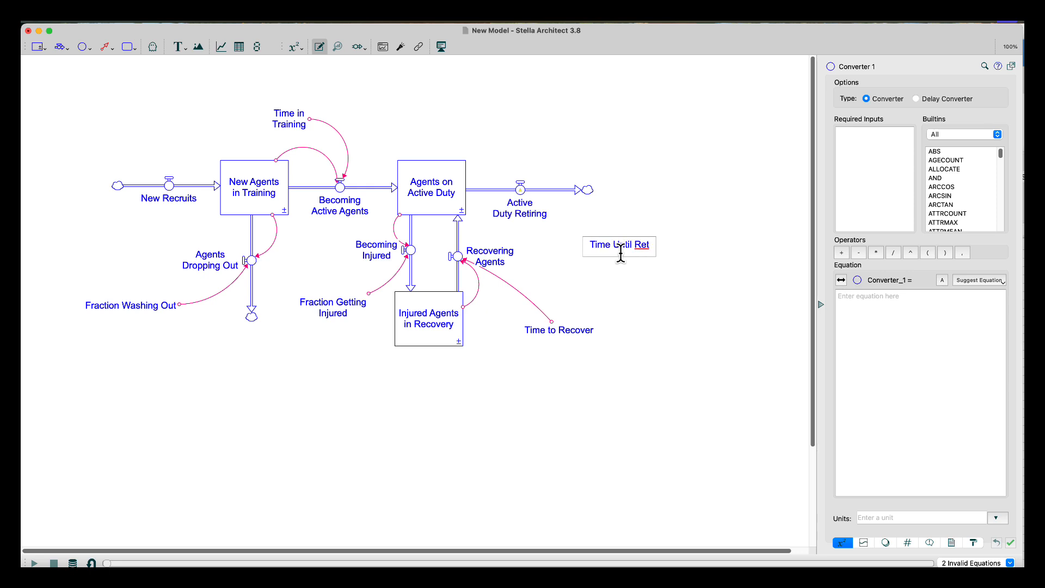
pyautogui.write('irement')
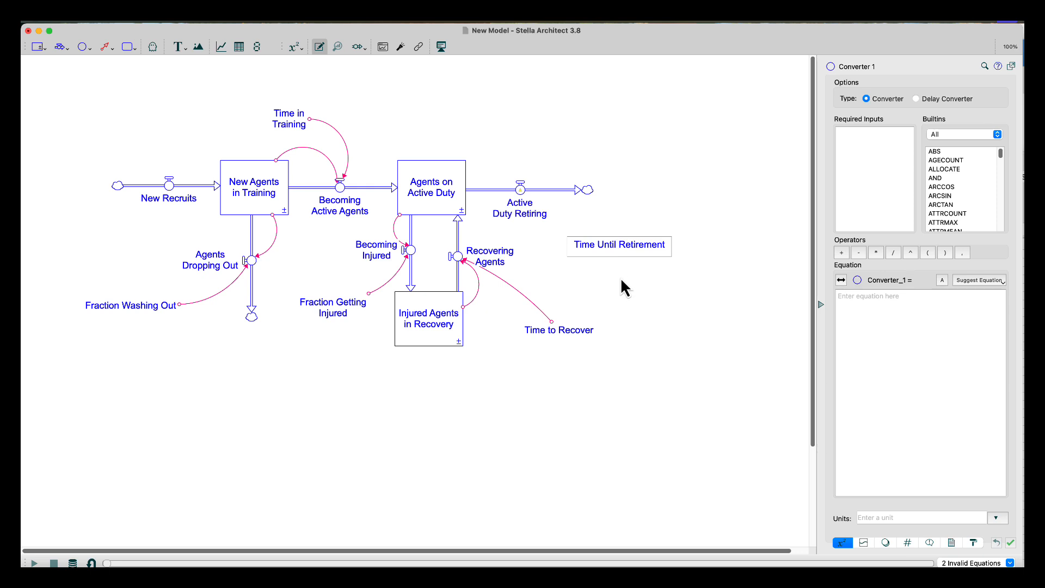
pyautogui.press('Return')
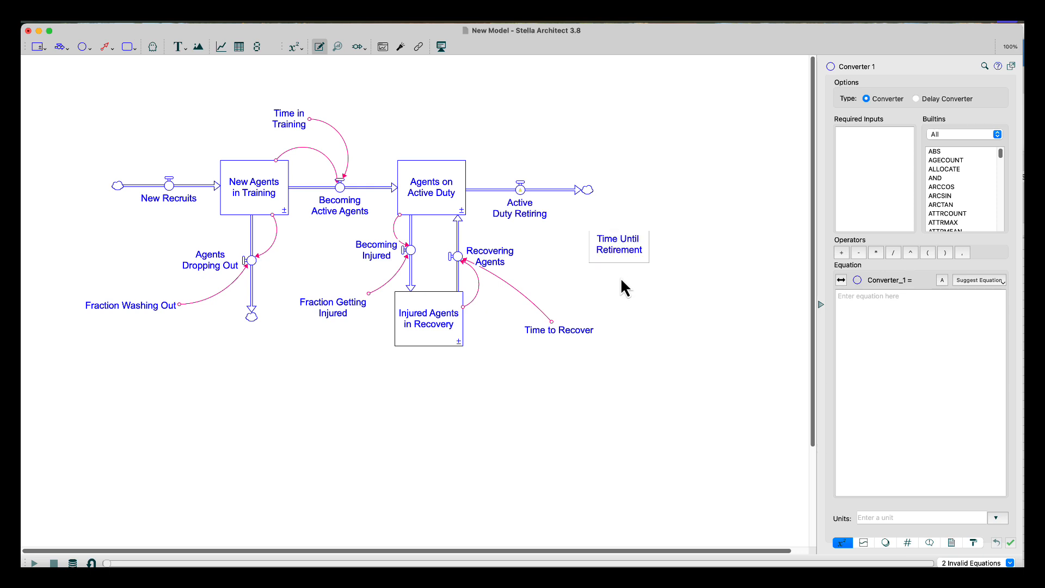
# Step: Connect the Agents on Active Duty stock and the Time Until Retirement converter to the Active Duty Retiring flow
pyautogui.click(105, 46)
pyautogui.moveTo(463, 163); pyautogui.dragTo(522, 185)
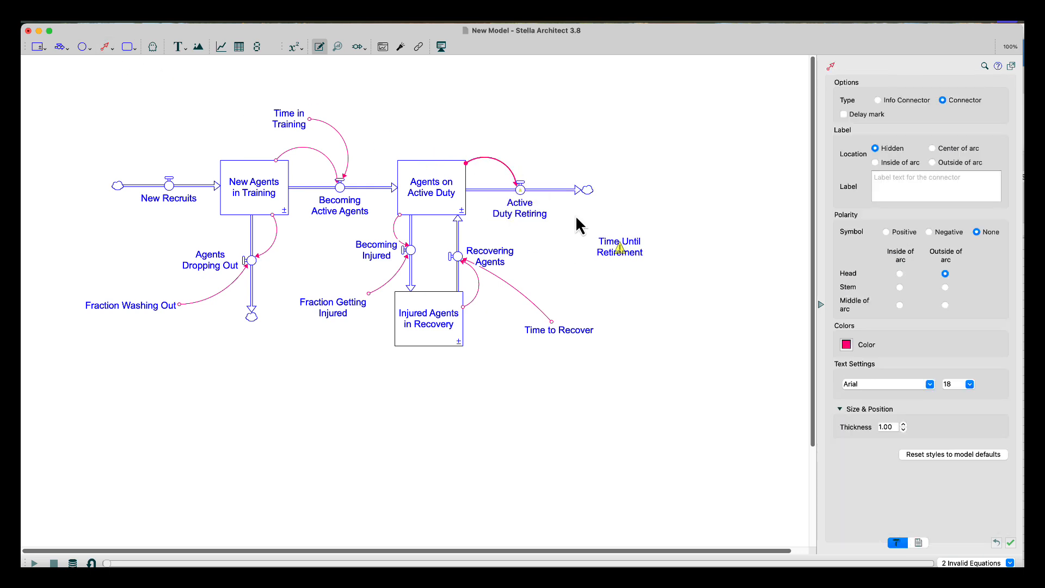
pyautogui.moveTo(612, 246); pyautogui.dragTo(522, 190)
# Step: Set Time Until Retirement to 240 with units of Months
pyautogui.click(610, 251)
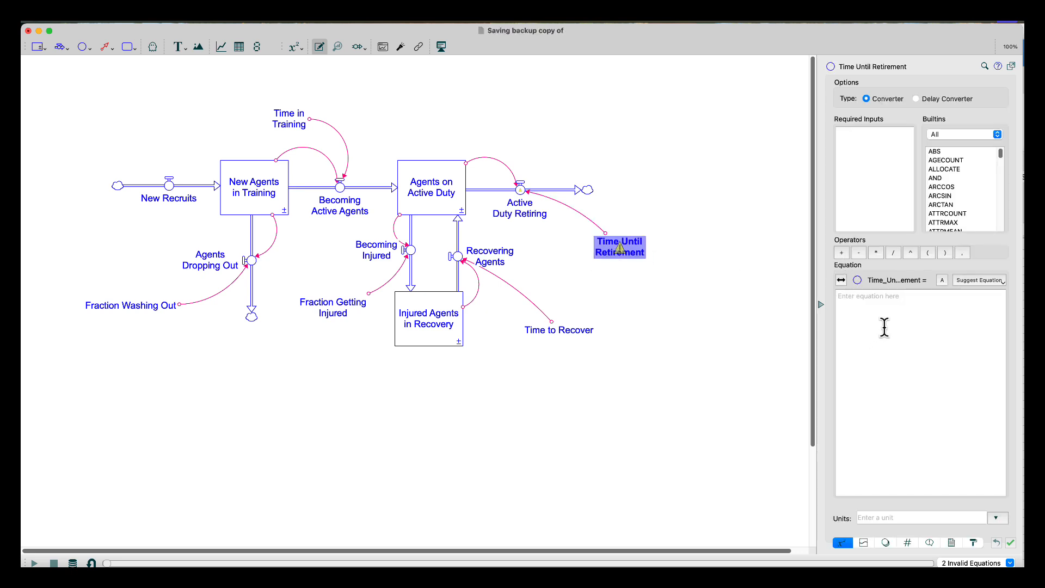
pyautogui.write('240')
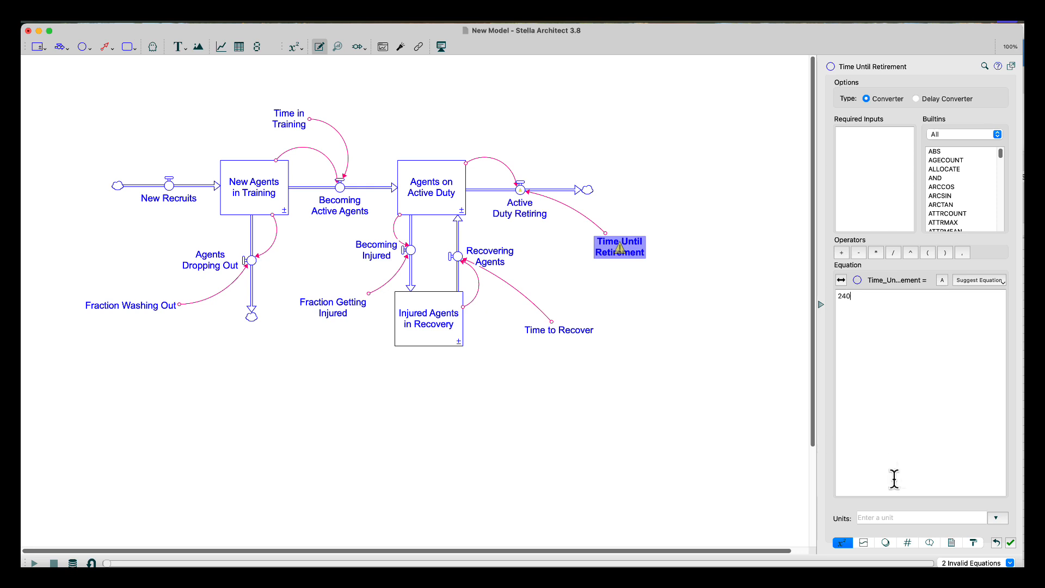
pyautogui.click(899, 517)
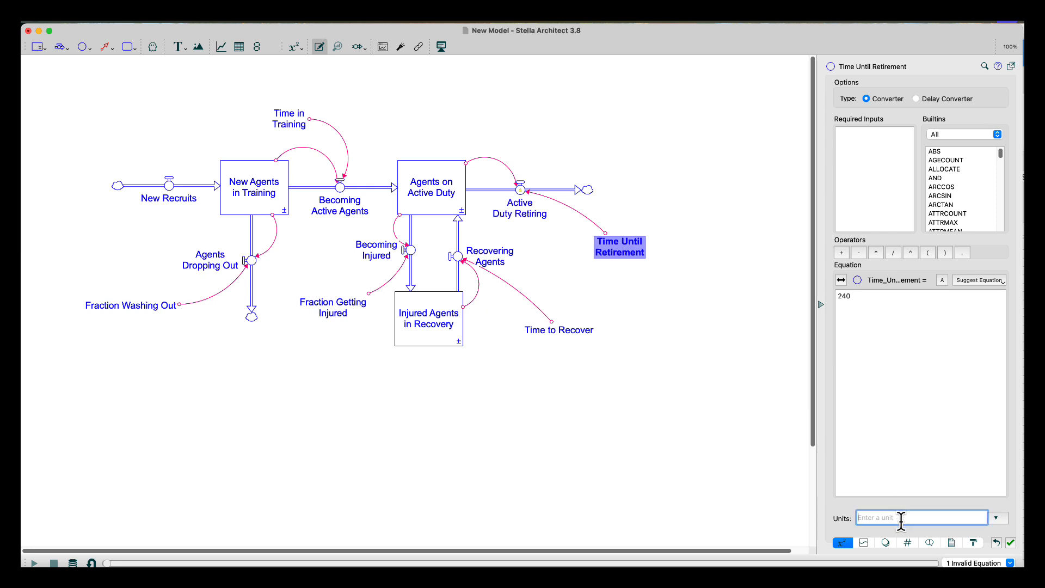
pyautogui.write('Months')
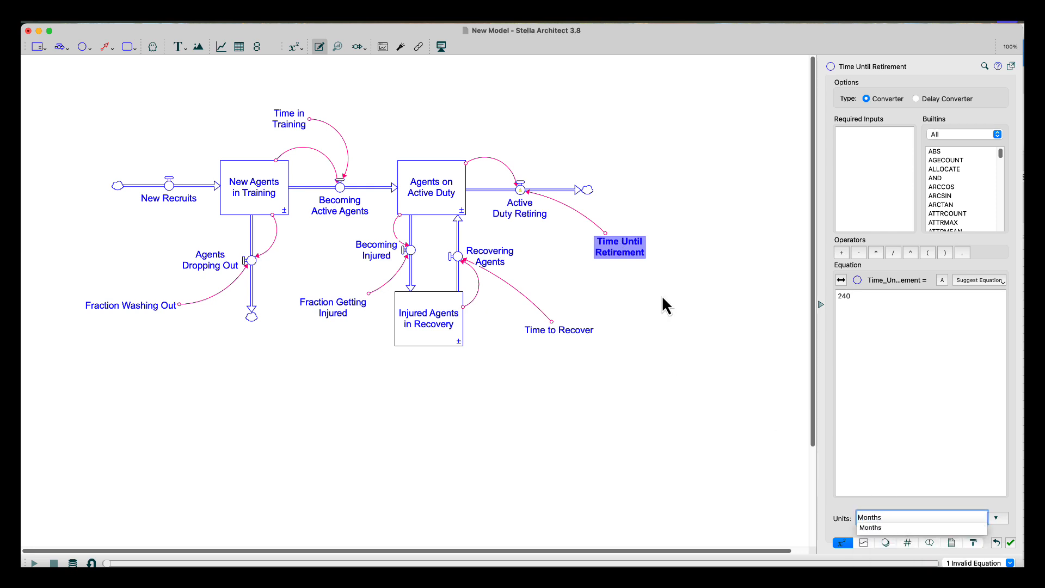
pyautogui.press('Return')
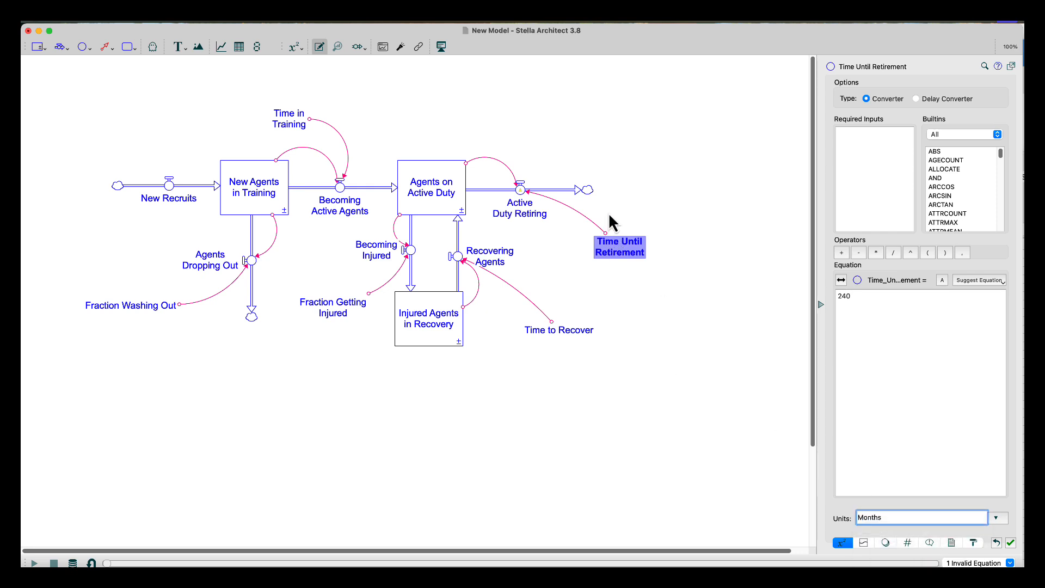
# Step: Define the Active Duty Retiring flow as Agents_on_Active_Duty/Time_Until_Retirement
pyautogui.click(526, 202)
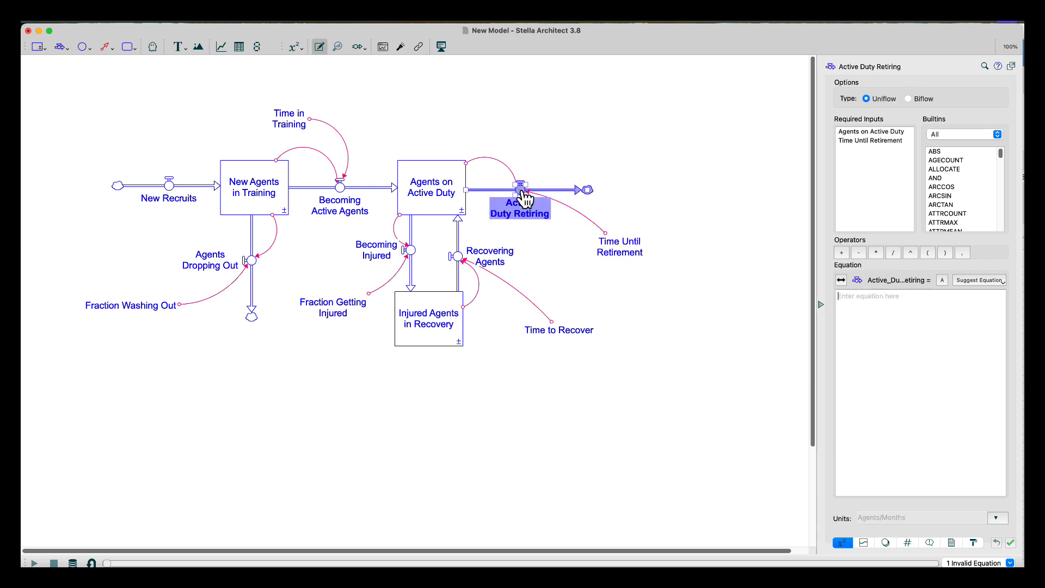
pyautogui.click(851, 132)
pyautogui.click(871, 141)
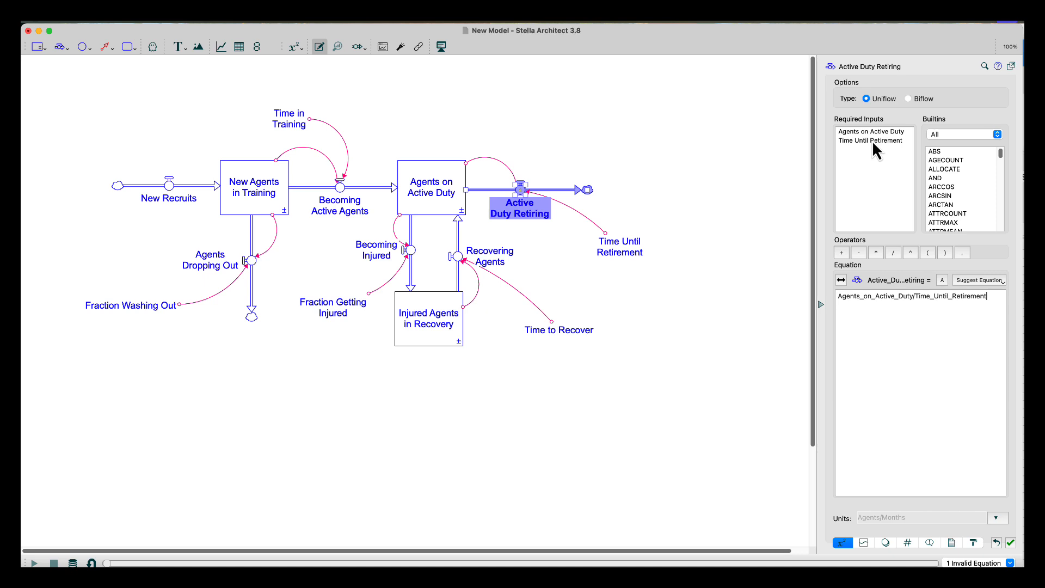
pyautogui.click(719, 385)
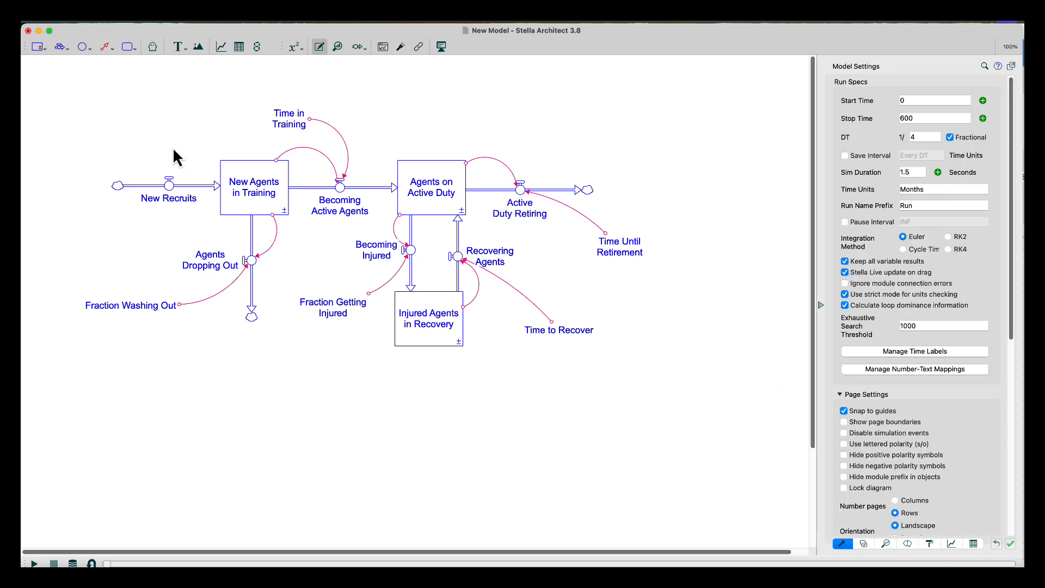
# Step: Move the whole diagram down and add a stock named Corrupt Agents above Agents on Active Duty
pyautogui.moveTo(91, 96); pyautogui.dragTo(680, 414)
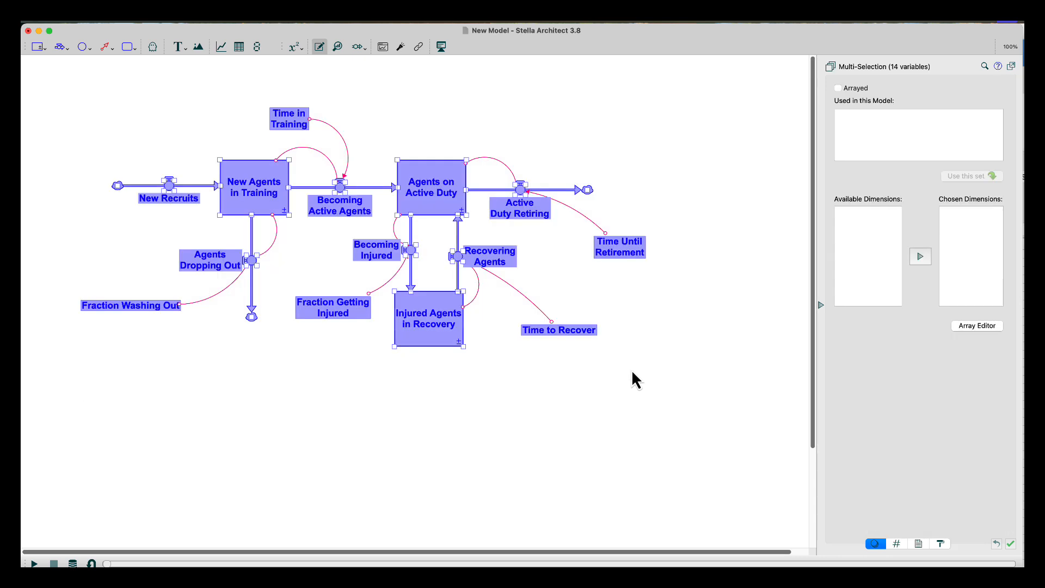
pyautogui.moveTo(462, 229); pyautogui.dragTo(460, 302)
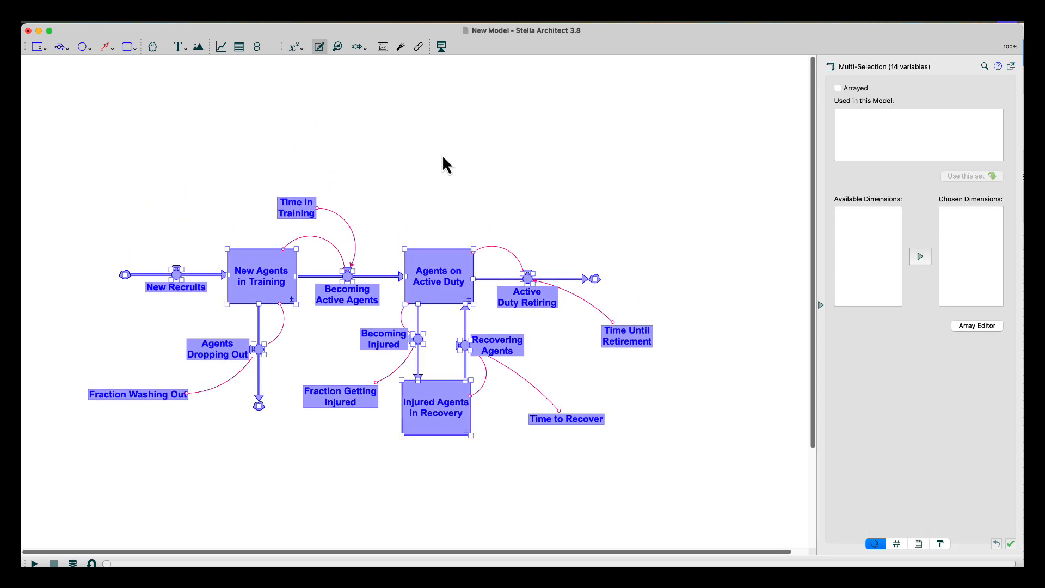
pyautogui.click(38, 46)
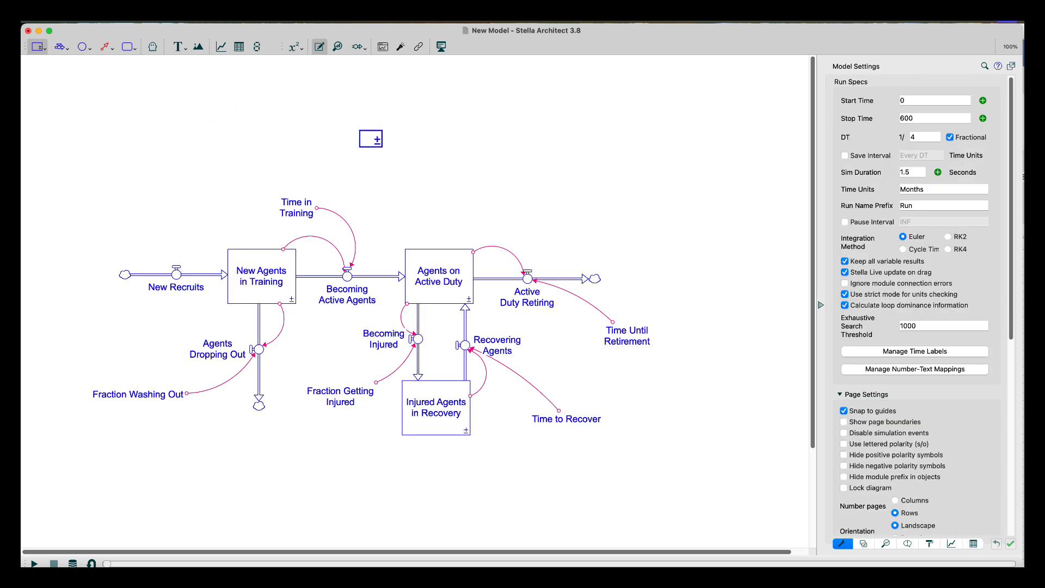
pyautogui.click(443, 153)
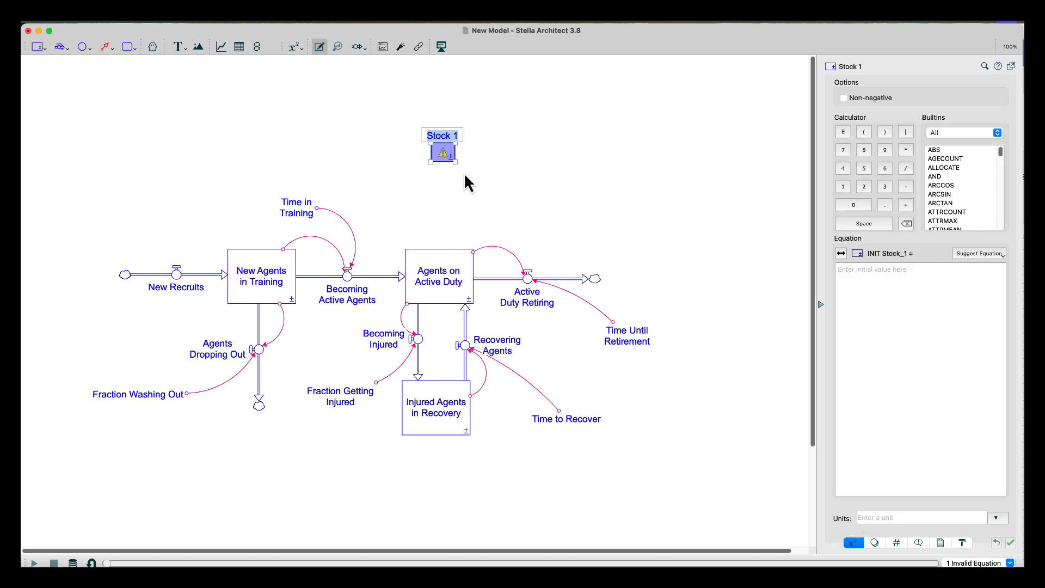
pyautogui.write('Corrupt Agents')
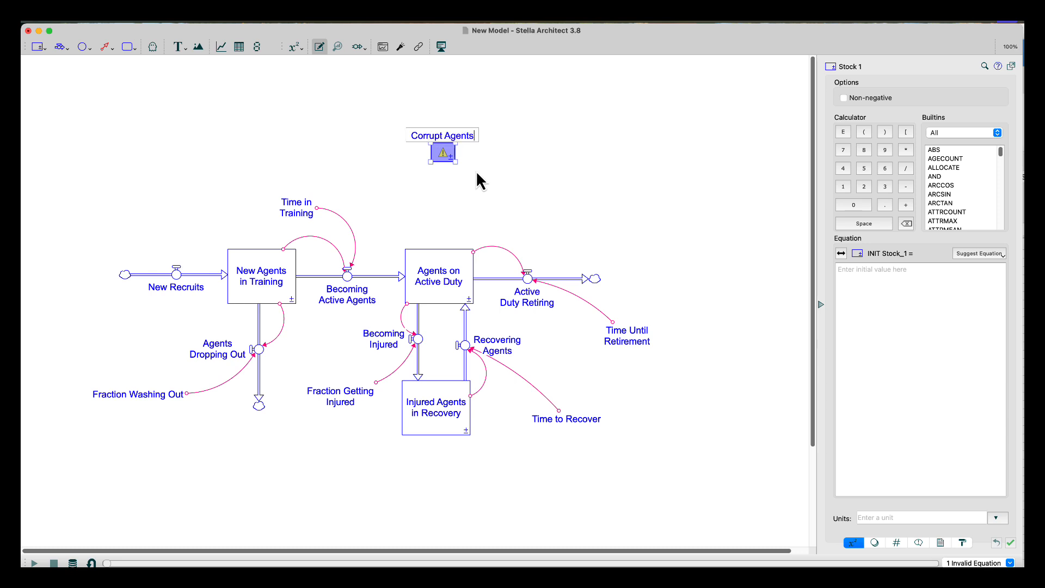
pyautogui.press('Return')
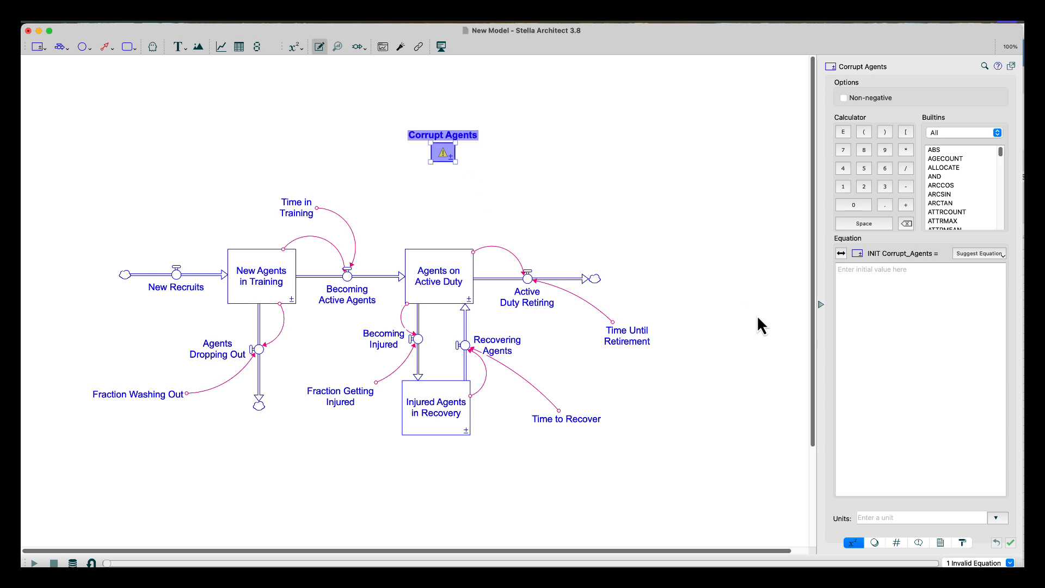
# Step: Resize the Corrupt Agents stock to a width of 130 and a height of 104
pyautogui.click(962, 541)
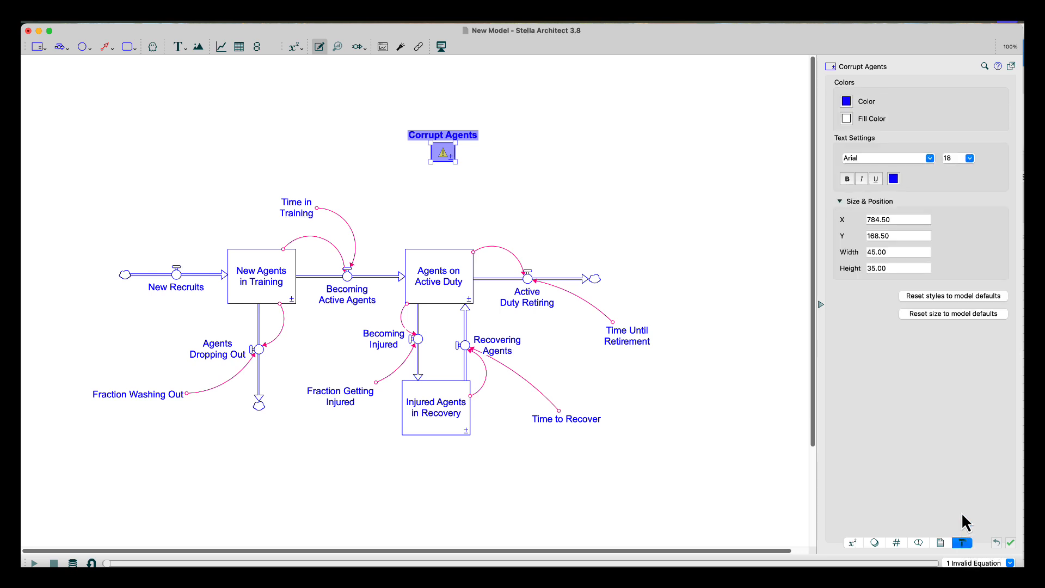
pyautogui.moveTo(887, 253); pyautogui.dragTo(864, 252)
pyautogui.write('130')
pyautogui.press('Tab')
pyautogui.write('104')
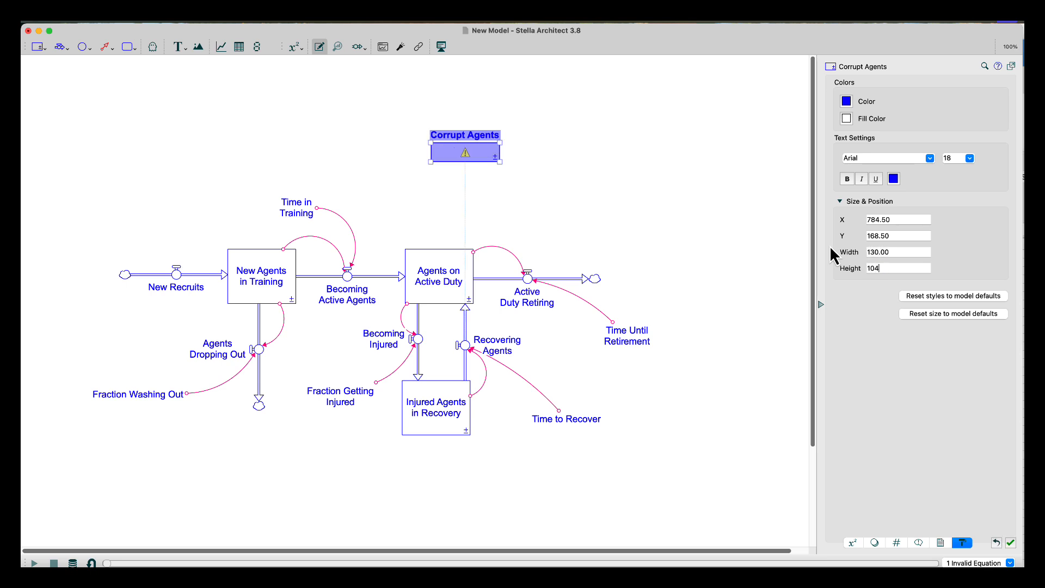
pyautogui.press('Return')
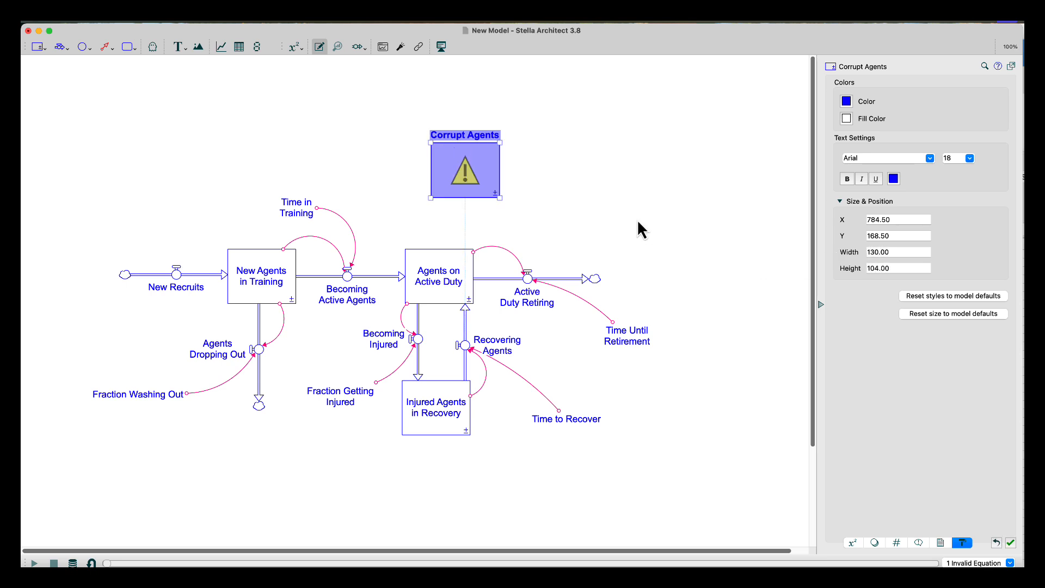
# Step: Split the Corrupt Agents label onto two lines, place it inside the stock and align the stock above Agents on Active Duty
pyautogui.click(466, 135)
pyautogui.doubleClick(466, 135)
pyautogui.click(466, 138)
pyautogui.press('Return')
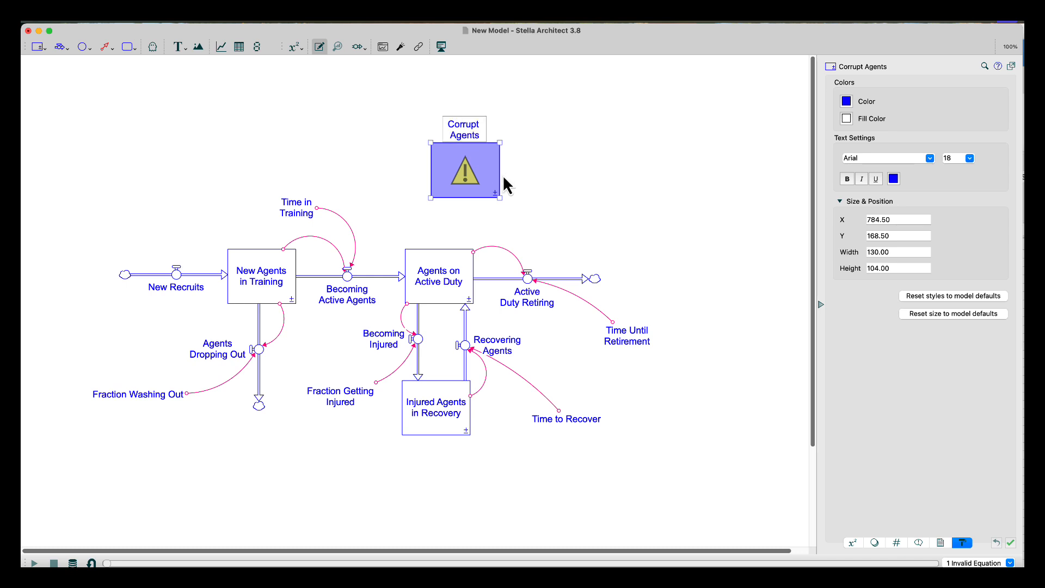
pyautogui.click(544, 128)
pyautogui.moveTo(466, 145)
pyautogui.mouseDown()
pyautogui.moveTo(489, 162)
pyautogui.moveTo(465, 140)
pyautogui.mouseUp()
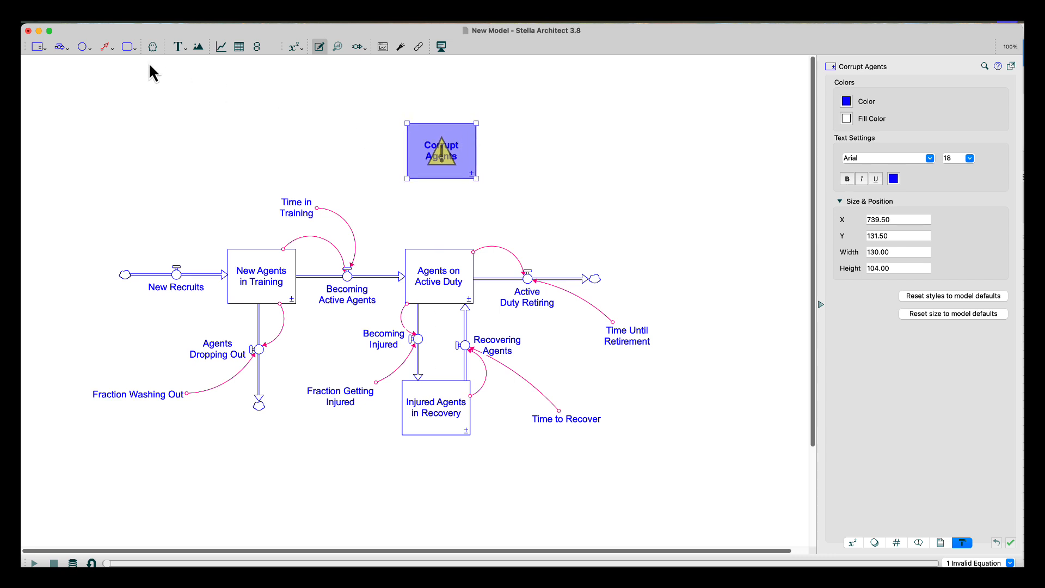
# Step: Draw a flow from Agents on Active Duty to Corrupt Agents, name it Becoming Corrupt and place its label beside the valve
pyautogui.click(60, 47)
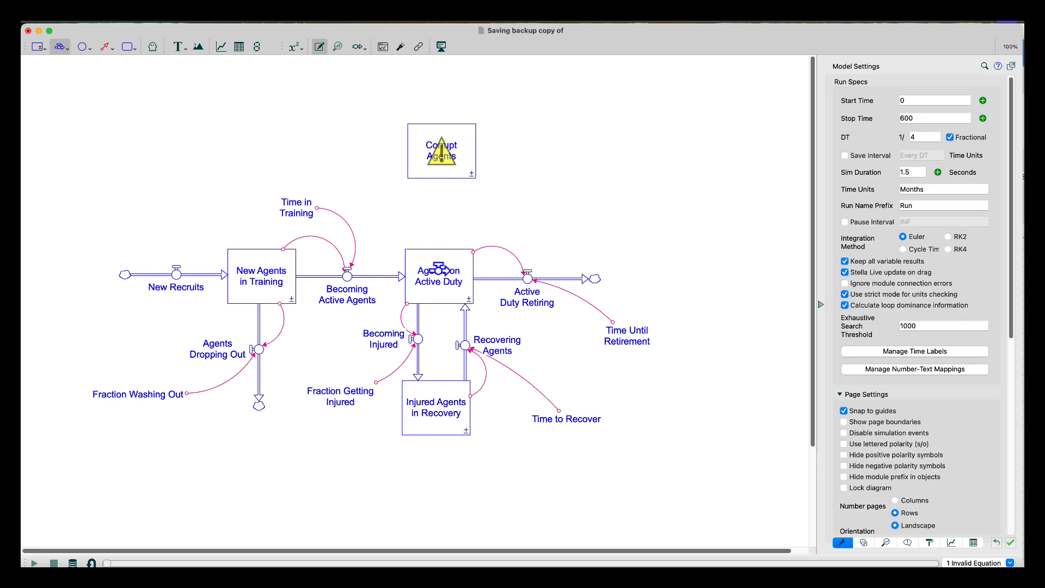
pyautogui.moveTo(430, 267)
pyautogui.mouseDown()
pyautogui.moveTo(456, 234)
pyautogui.moveTo(442, 158)
pyautogui.mouseUp()
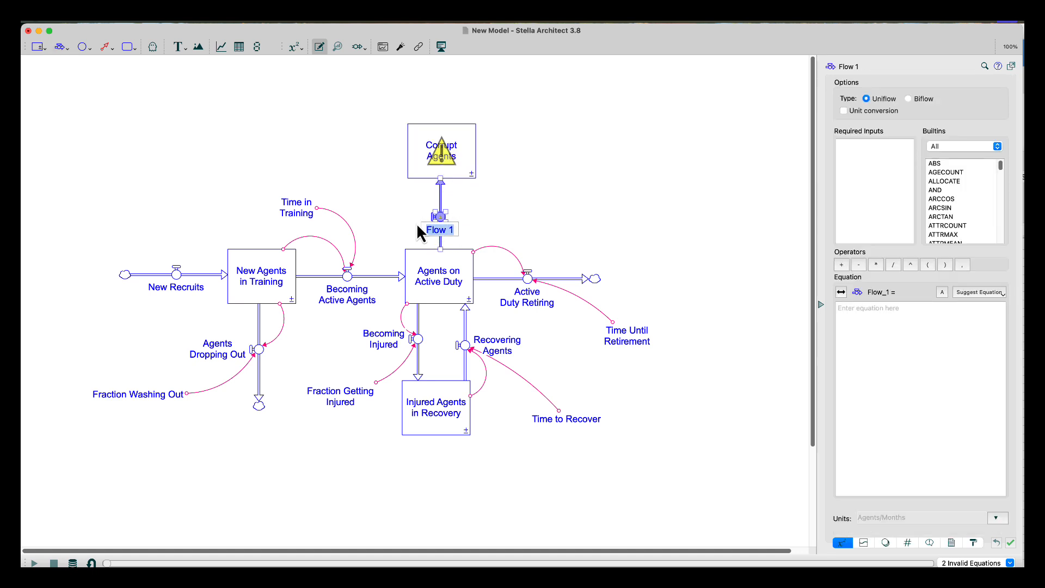
pyautogui.write('Becoming Corrupt')
pyautogui.press('Return')
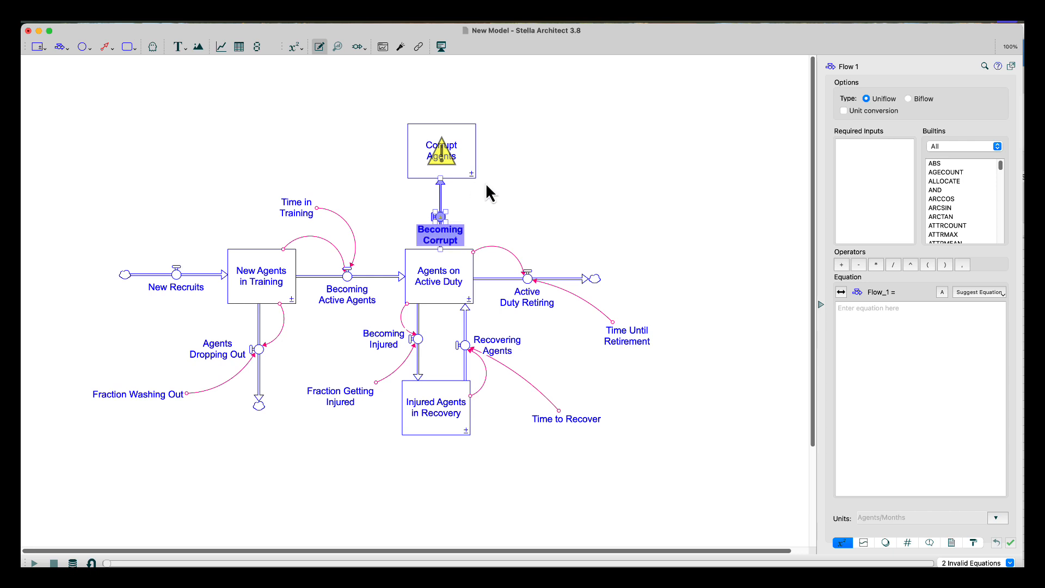
pyautogui.click(488, 190)
pyautogui.moveTo(460, 244); pyautogui.dragTo(492, 228)
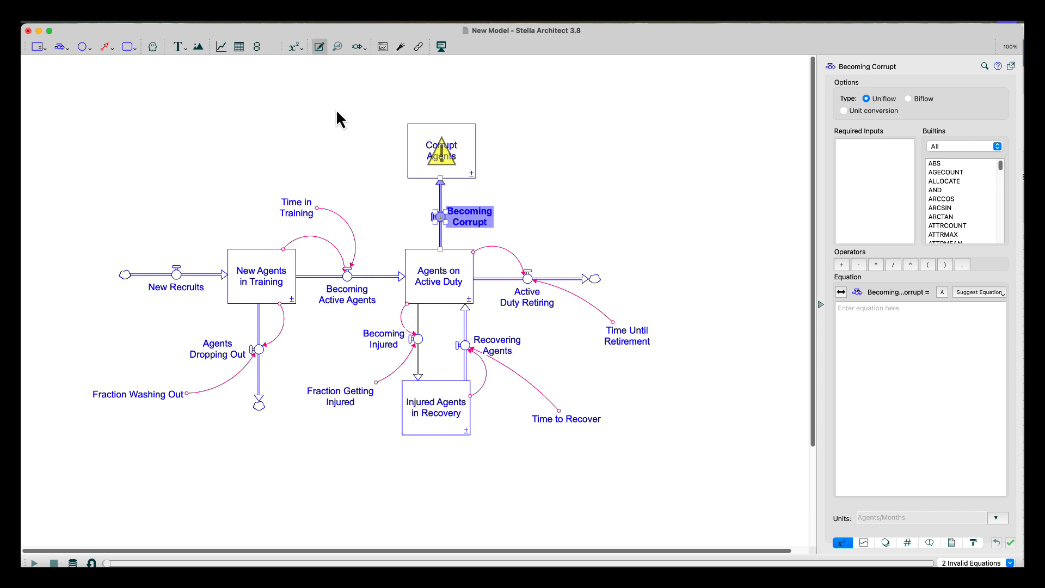
# Step: Add a converter named Fraction Becoming Corrupt above Time in Training, with its label split onto two lines
pyautogui.click(82, 46)
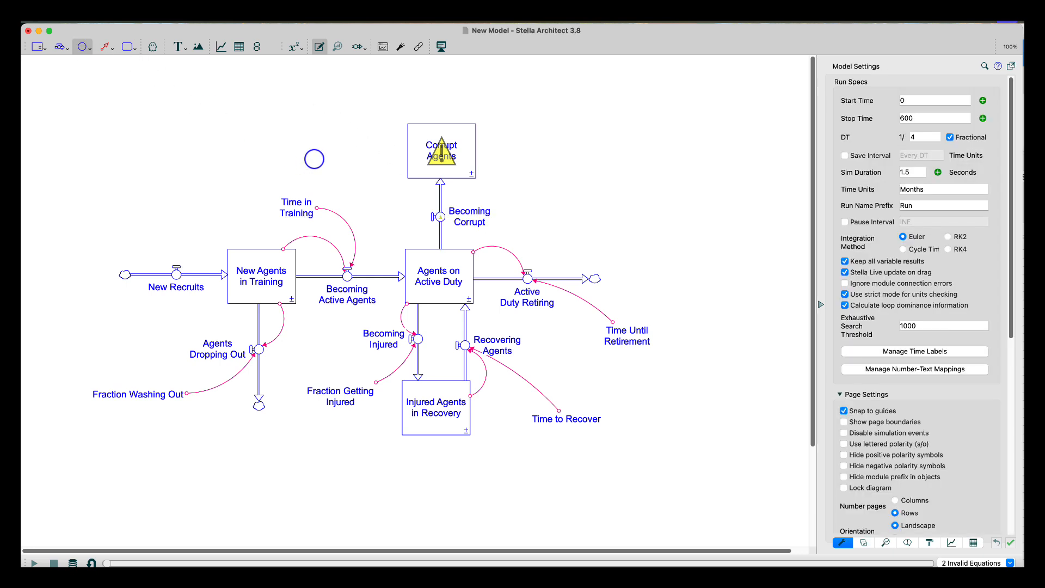
pyautogui.click(308, 158)
pyautogui.write('Fr')
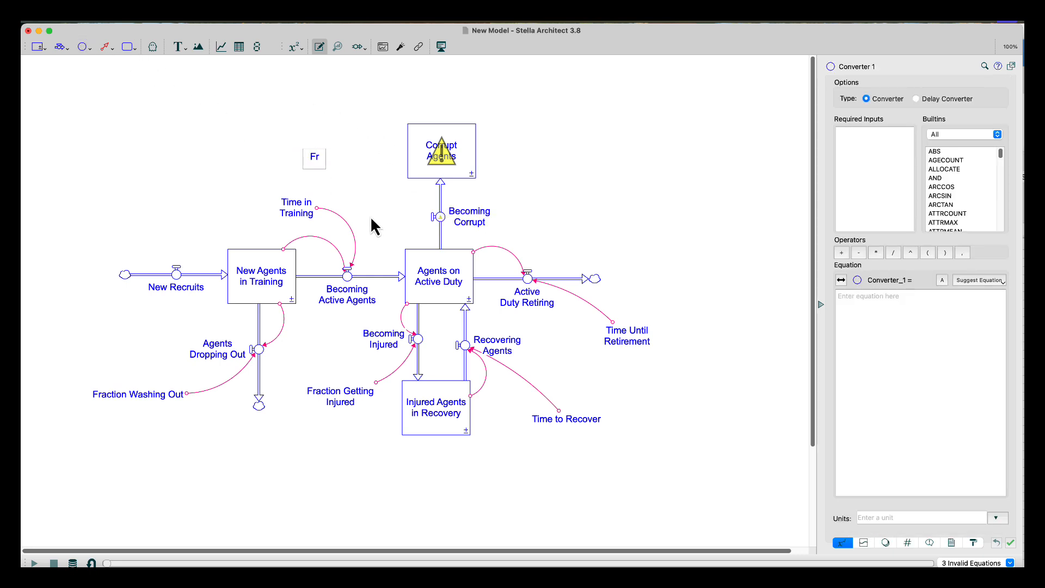
pyautogui.write('action Becoming Corrupt')
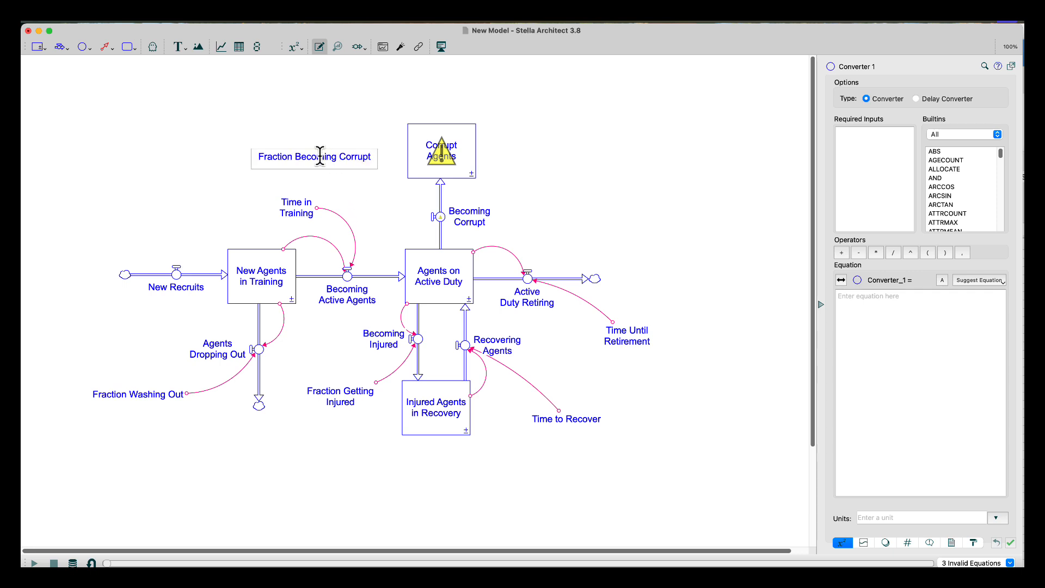
pyautogui.press('Return')
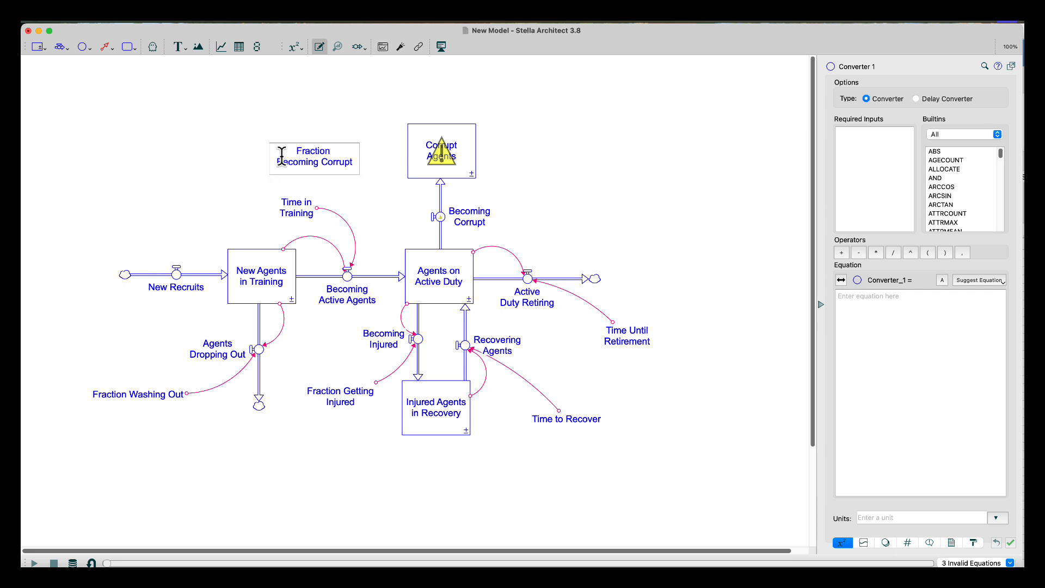
pyautogui.click(294, 105)
# Step: Set Fraction Becoming Corrupt to .001 with the units Dimensionless/Month
pyautogui.click(314, 162)
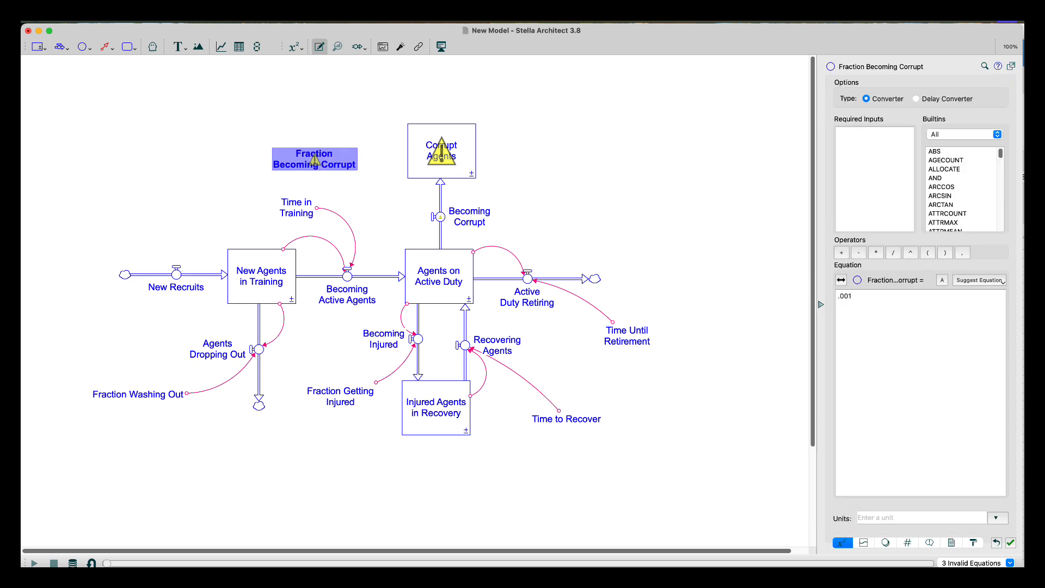
pyautogui.click(906, 519)
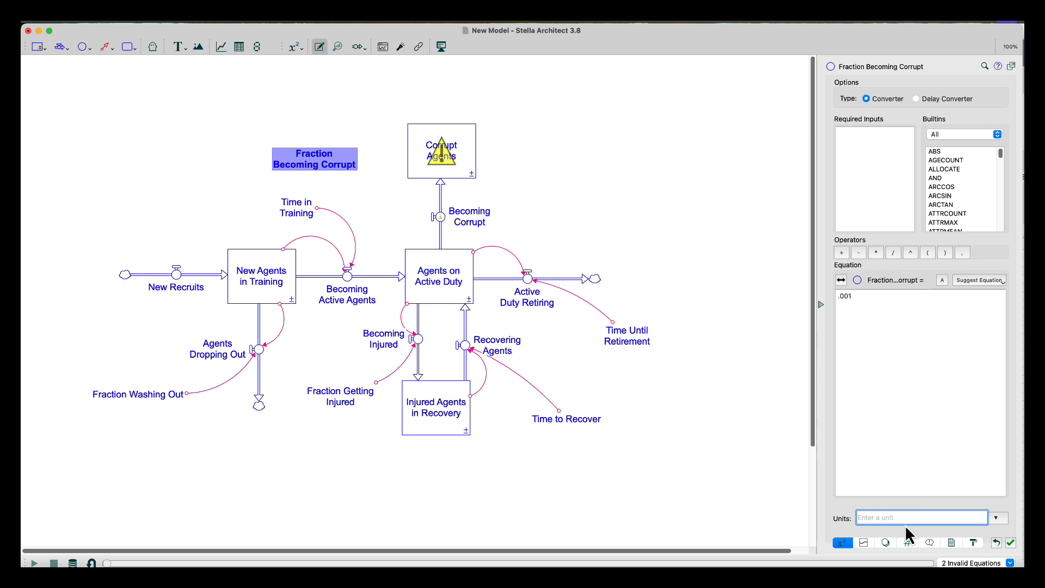
pyautogui.write('Dim')
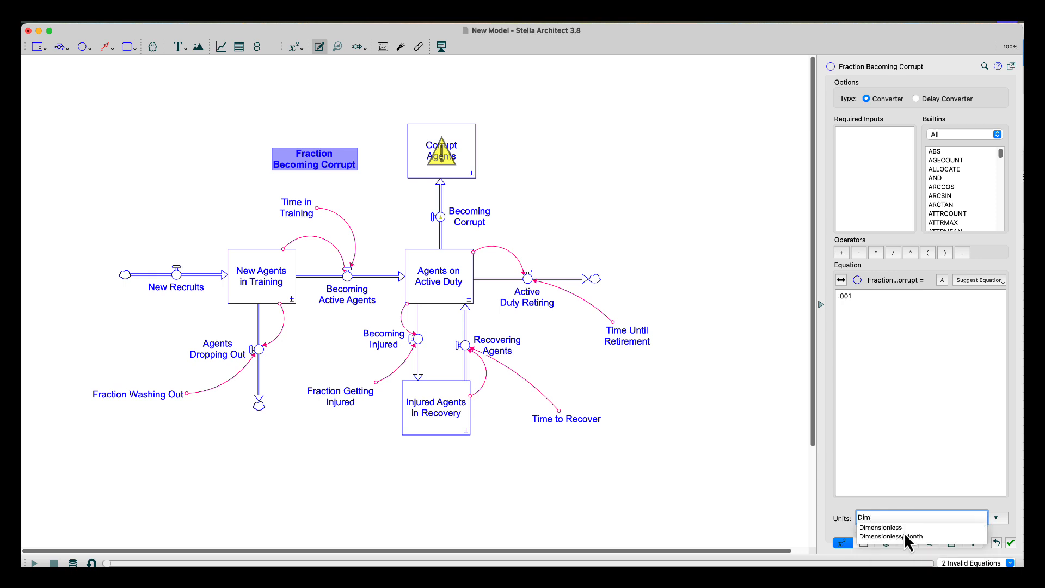
pyautogui.click(904, 537)
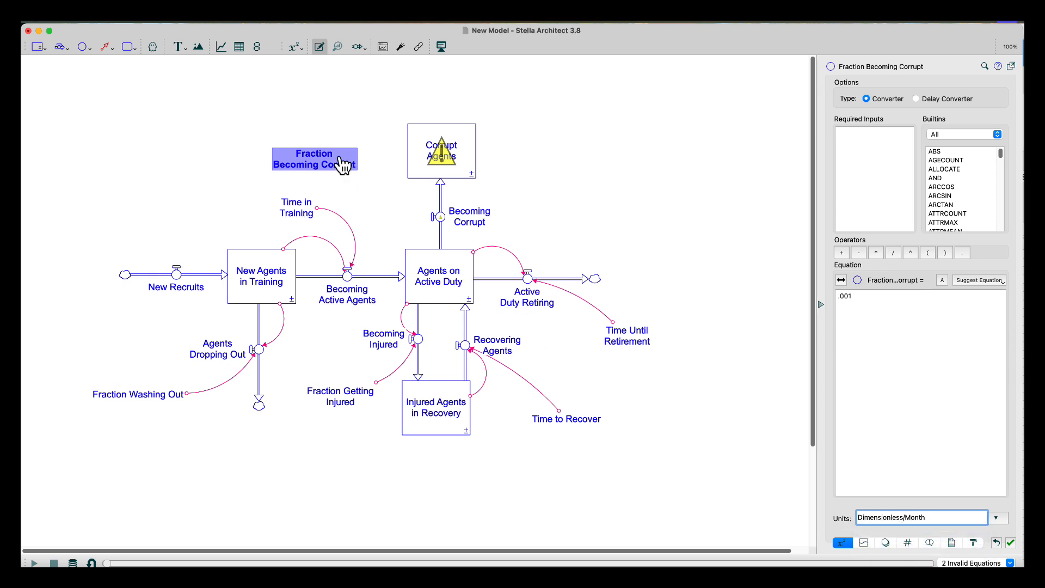
# Step: Connect Agents on Active Duty and Fraction Becoming Corrupt to the Becoming Corrupt flow
pyautogui.click(104, 46)
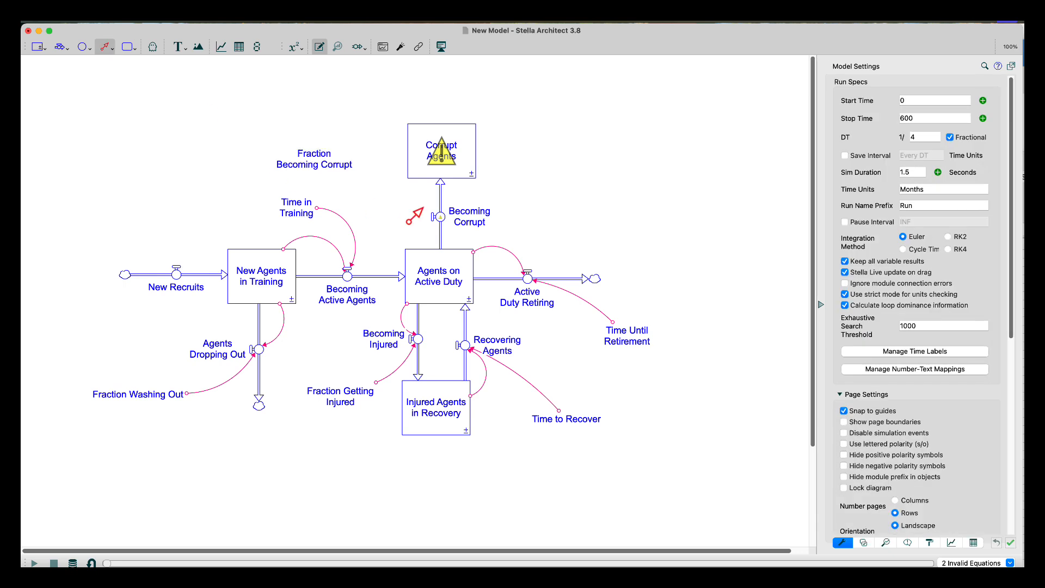
pyautogui.moveTo(418, 267)
pyautogui.mouseDown()
pyautogui.moveTo(418, 221)
pyautogui.moveTo(437, 222)
pyautogui.mouseUp()
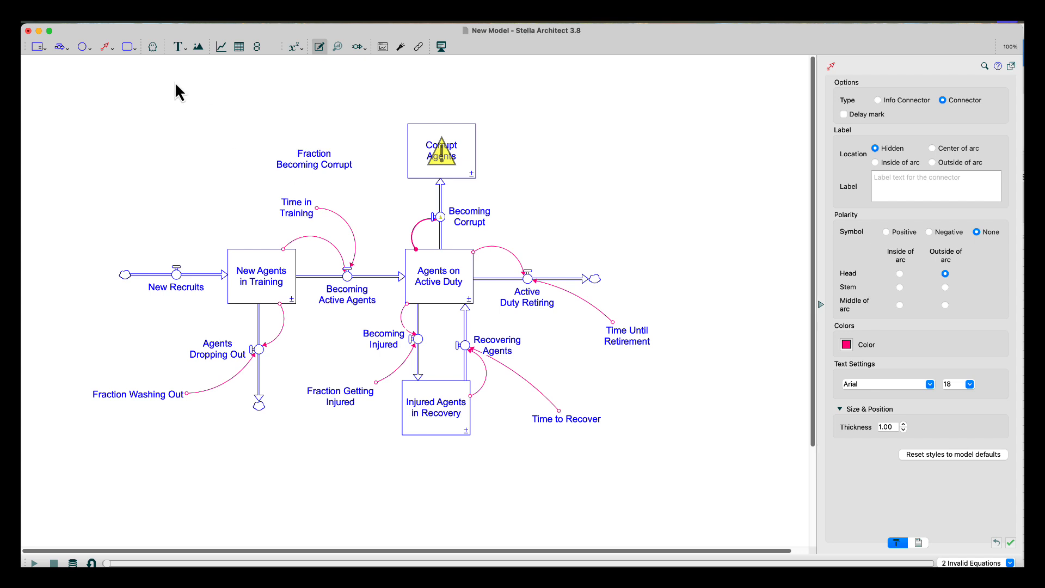
pyautogui.click(104, 47)
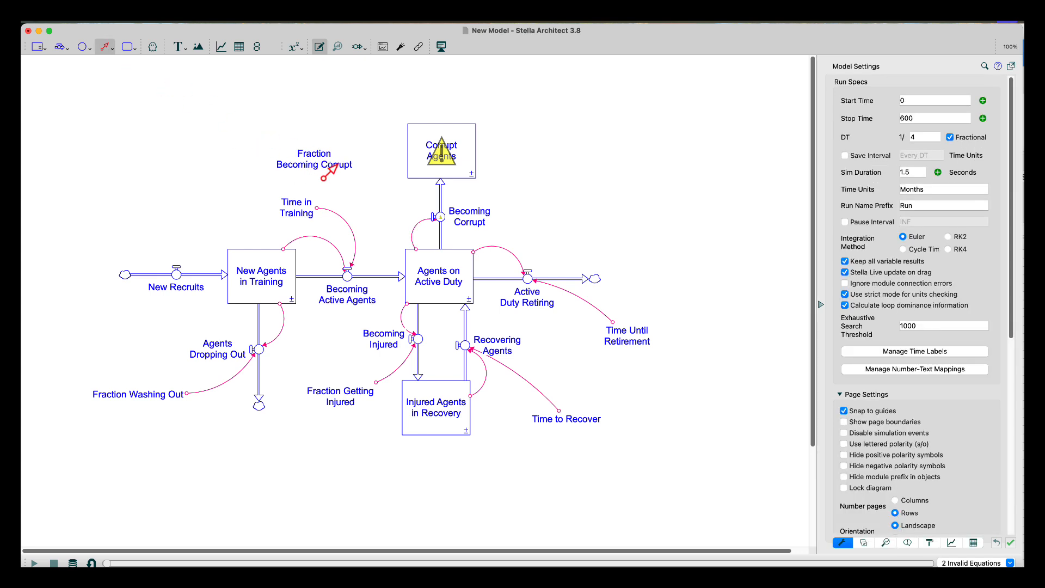
pyautogui.moveTo(341, 173); pyautogui.dragTo(440, 218)
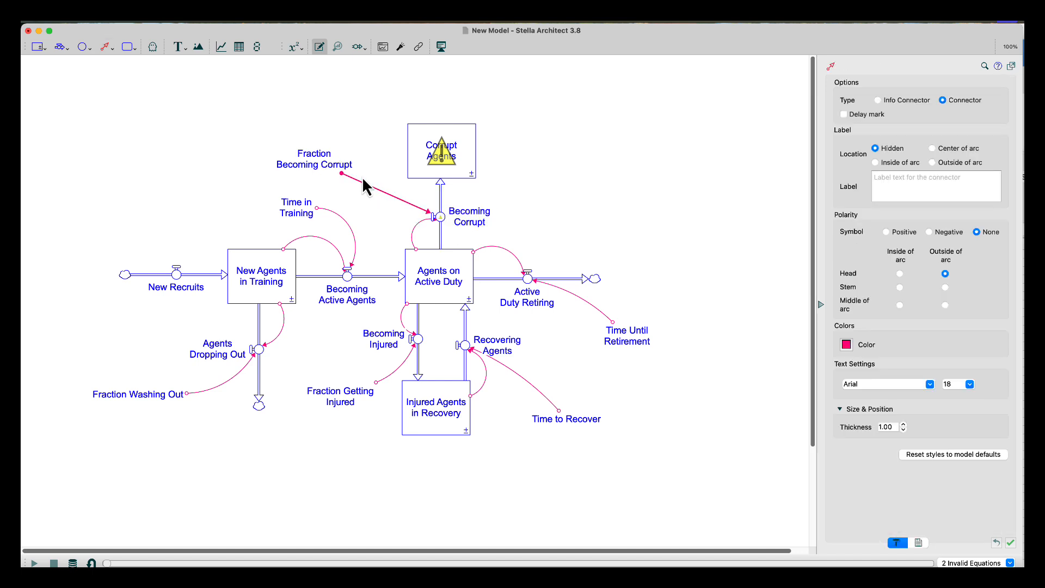
# Step: Define the Becoming Corrupt flow as Agents_on_Active_Duty*Fraction_Becoming_Corrupt
pyautogui.click(442, 220)
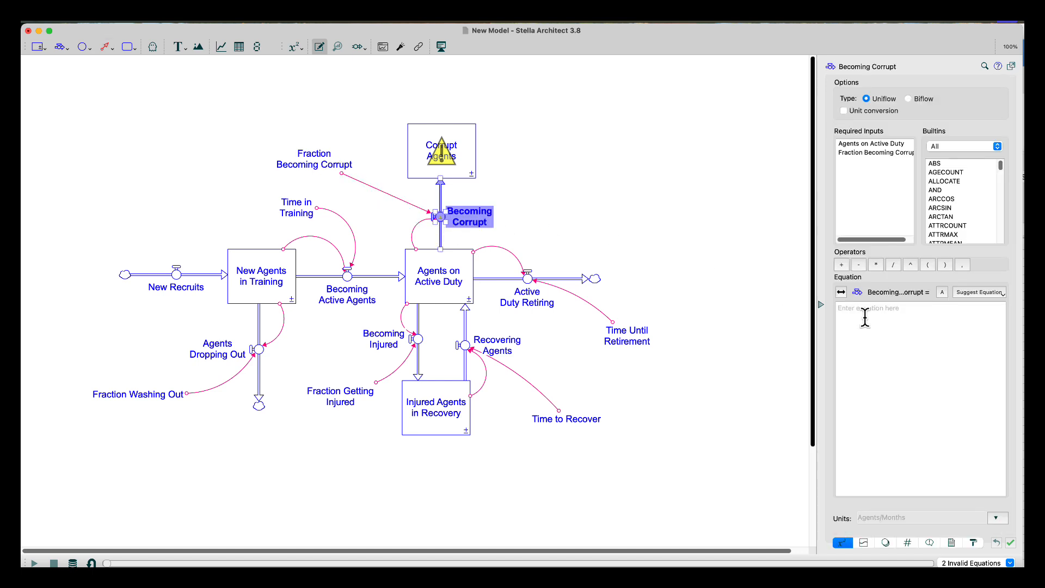
pyautogui.doubleClick(865, 143)
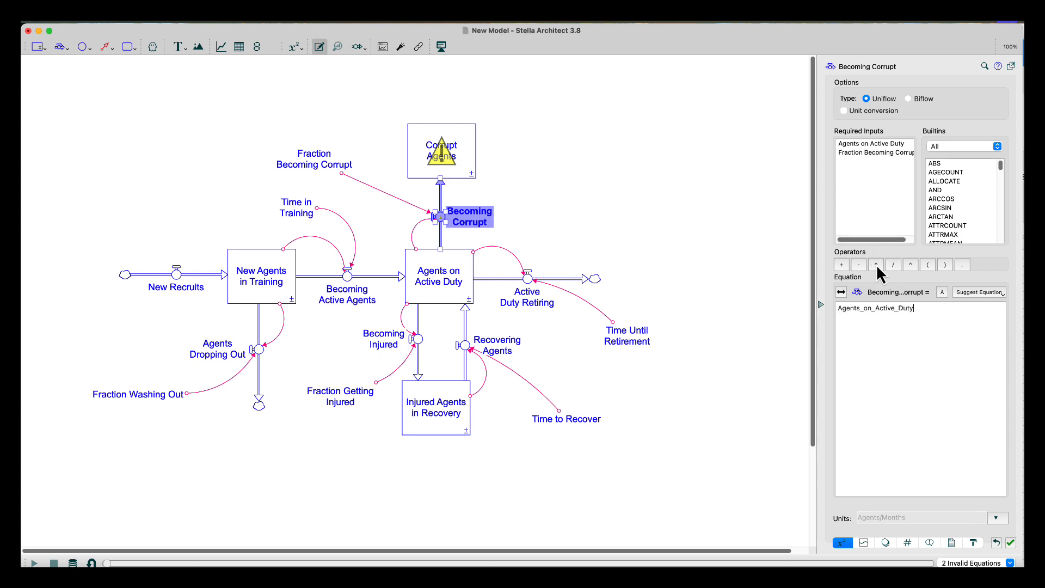
pyautogui.doubleClick(846, 153)
pyautogui.click(560, 155)
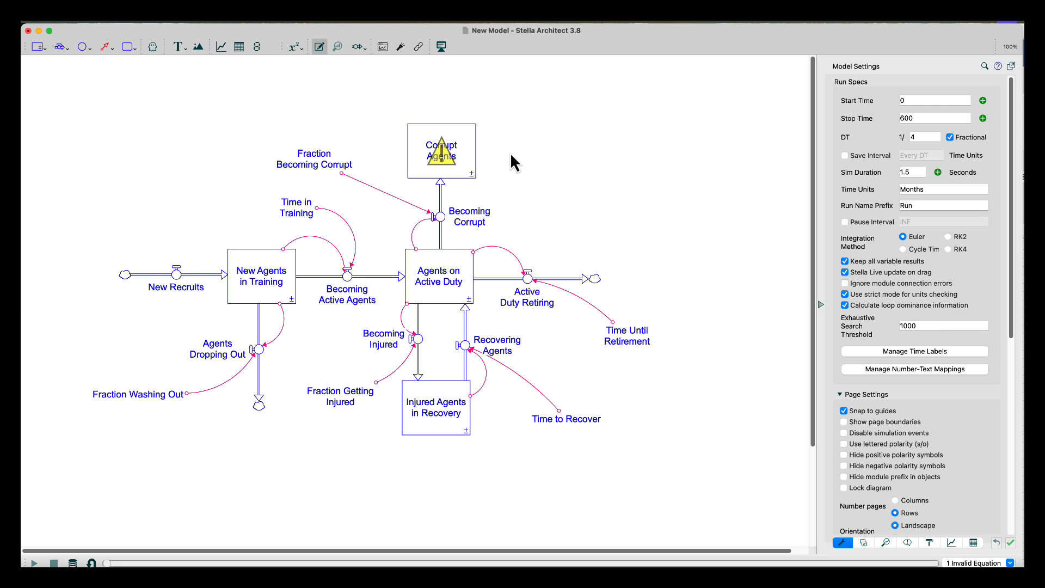
# Step: Set the initial value of Corrupt Agents to 0 and draw an outflow from it with the two-line name Retire, Get Caught or Killed
pyautogui.click(481, 163)
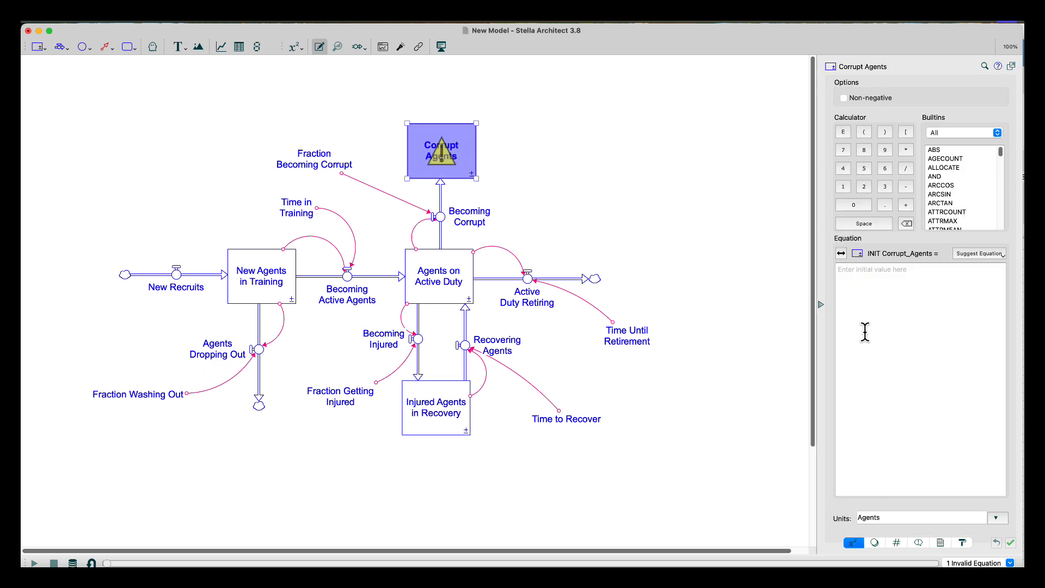
pyautogui.write('0')
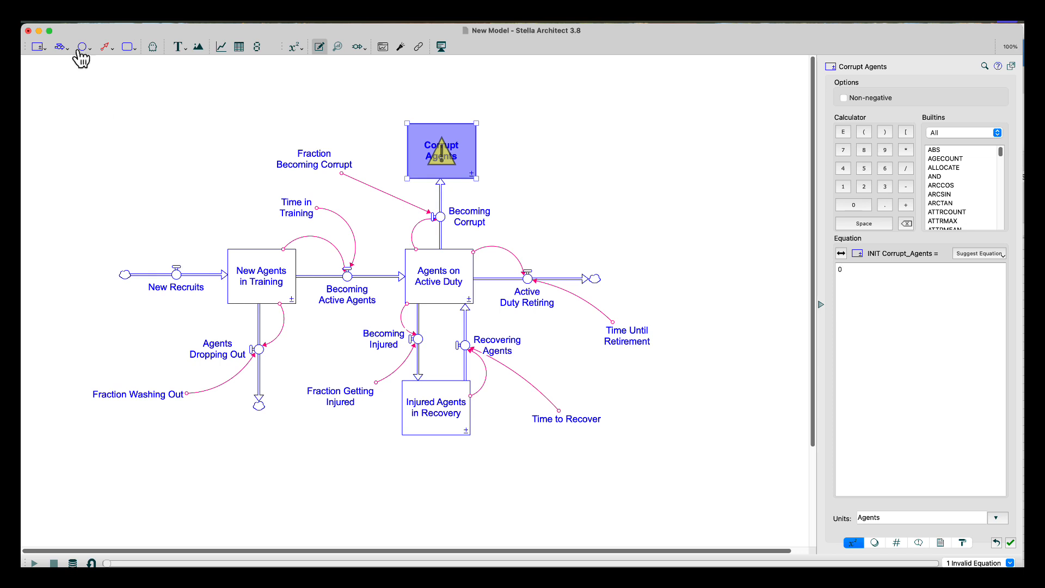
pyautogui.click(59, 46)
pyautogui.moveTo(452, 154); pyautogui.dragTo(626, 156)
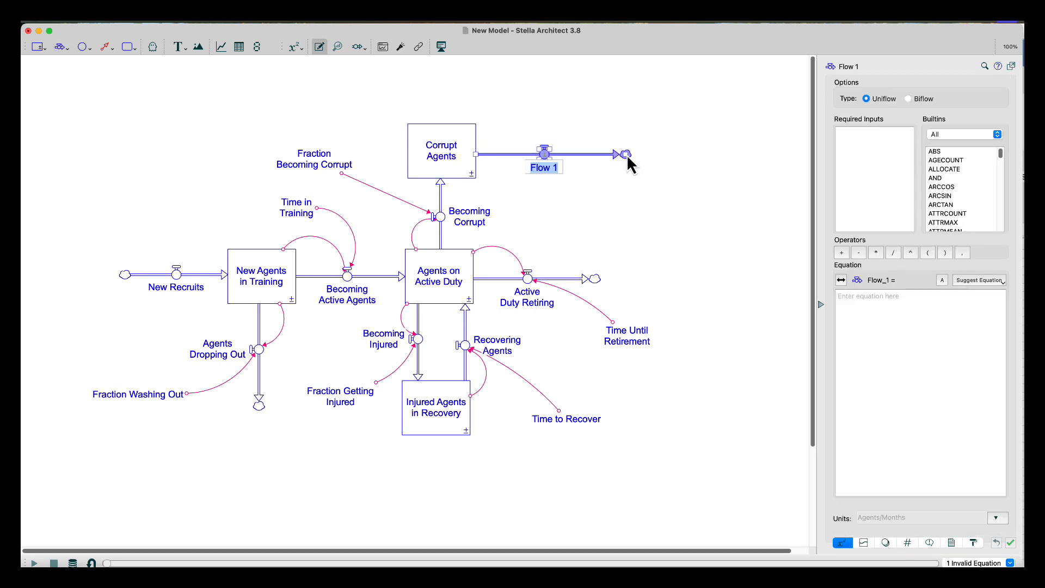
pyautogui.write('Retire, Get Caught')
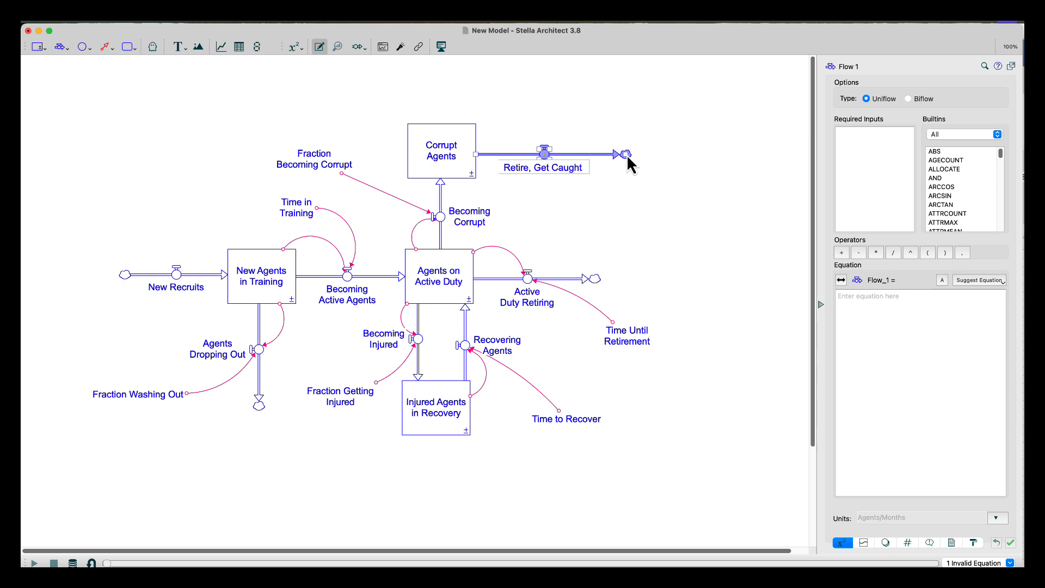
pyautogui.write(' or Killed')
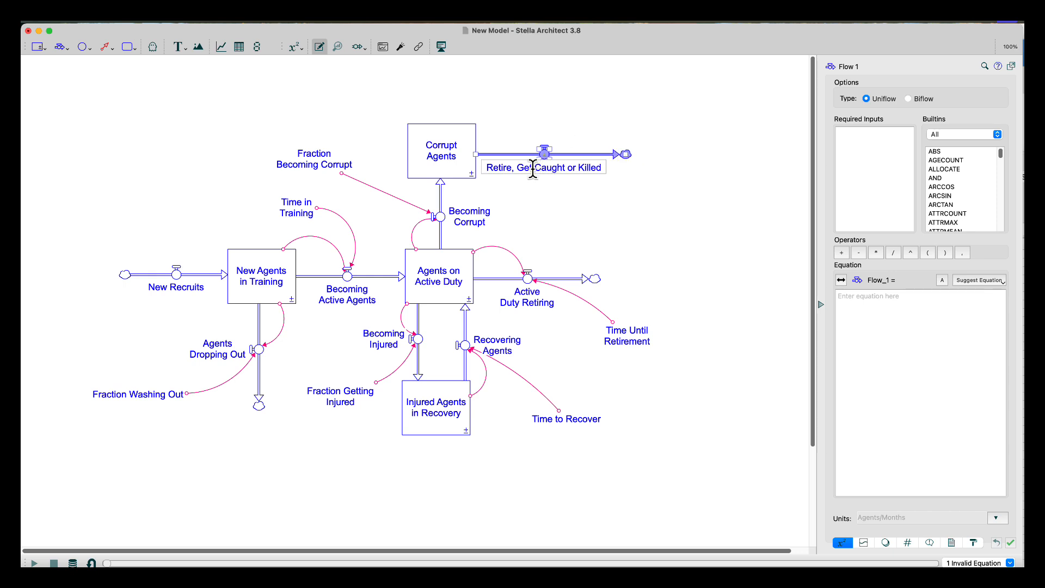
pyautogui.press('Return')
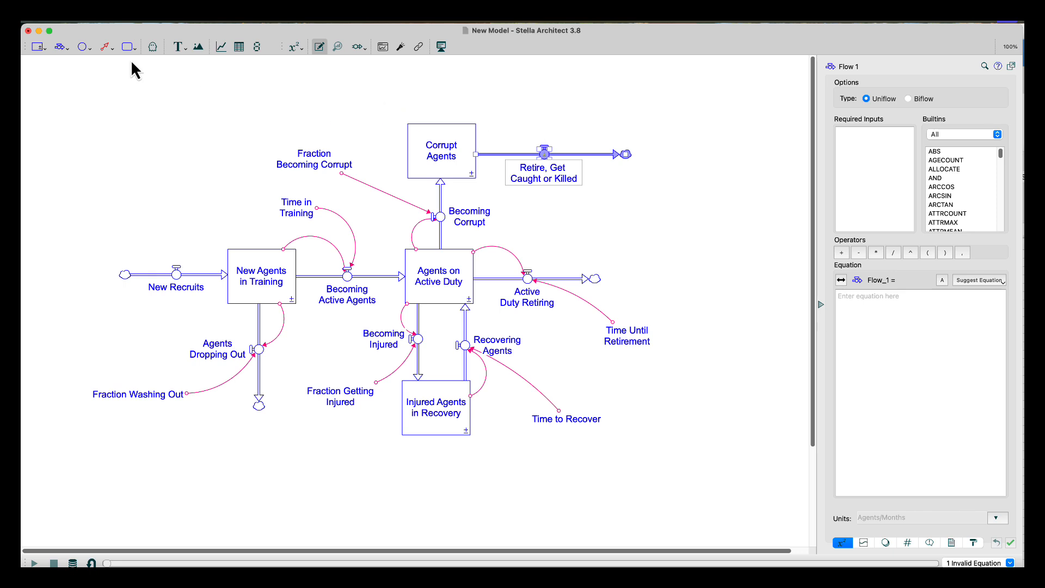
# Step: Add a converter named Average Time Until Corrupt Leave above the Retire, Get Caught or Killed flow, with its label on two lines
pyautogui.click(83, 47)
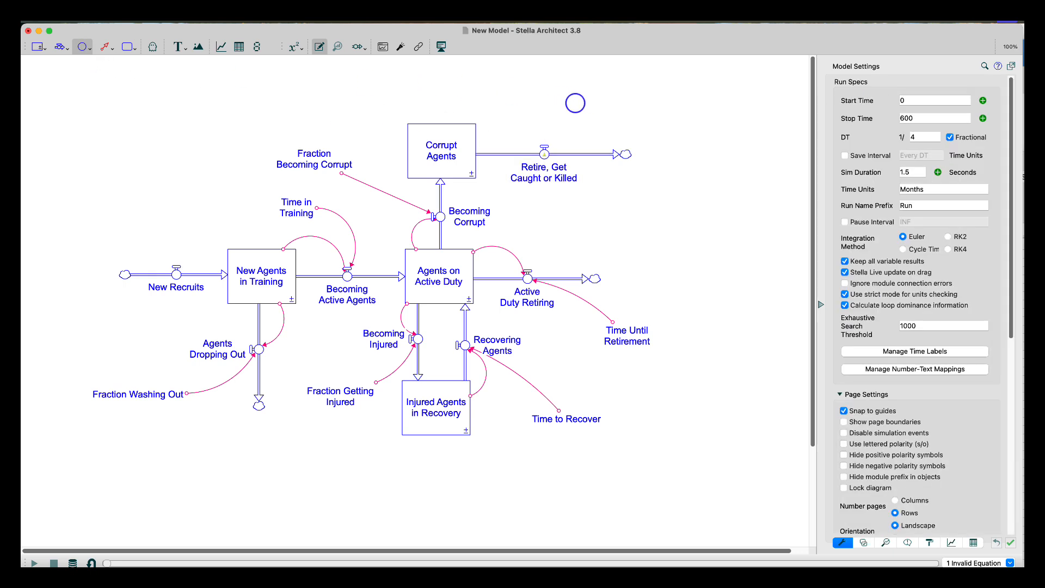
pyautogui.click(613, 107)
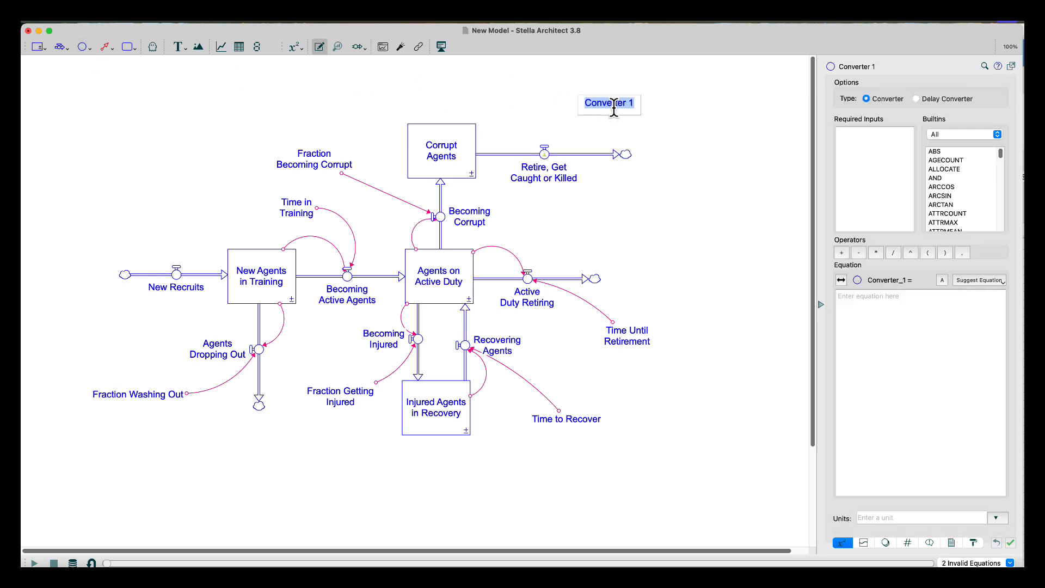
pyautogui.write('Average Time')
pyautogui.press('BackSpace')
pyautogui.press('BackSpace')
pyautogui.press('BackSpace')
pyautogui.press('BackSpace')
pyautogui.press('BackSpace')
pyautogui.write('Time')
pyautogui.press('BackSpace')
pyautogui.press('BackSpace')
pyautogui.press('BackSpace')
pyautogui.write('me Until Corrupt')
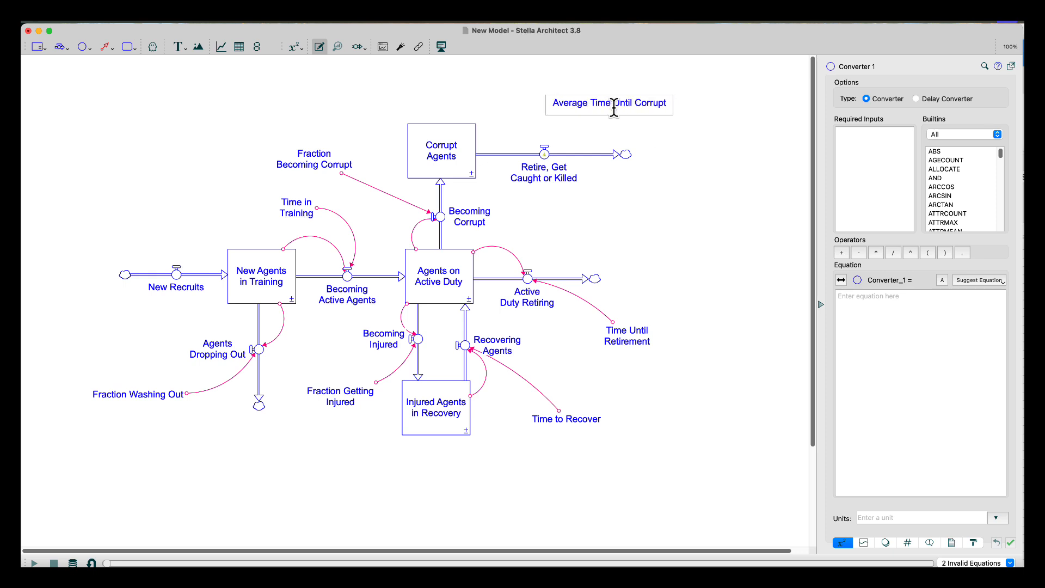
pyautogui.write(' L')
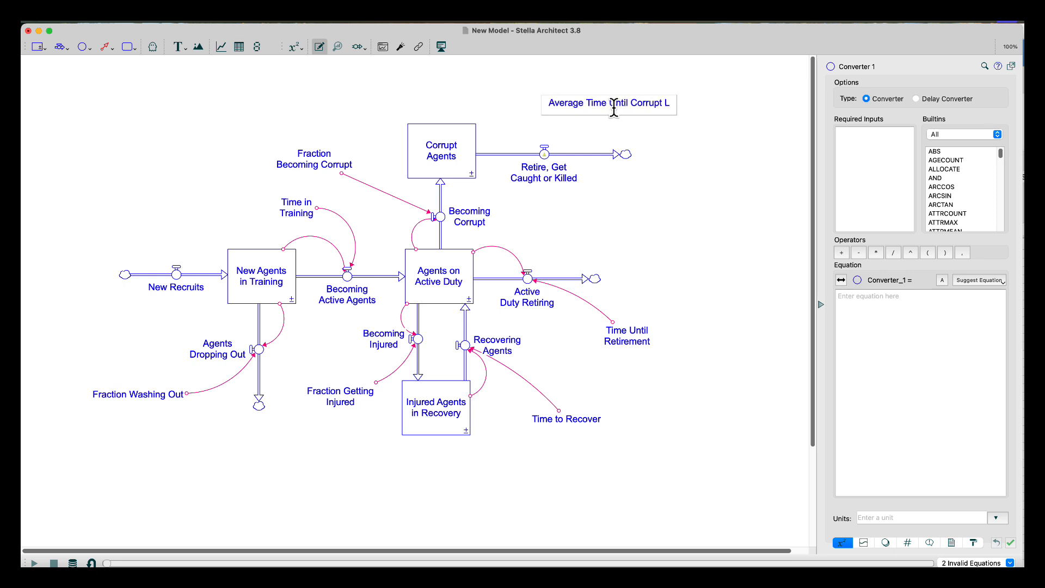
pyautogui.write('eave')
pyautogui.press('Return')
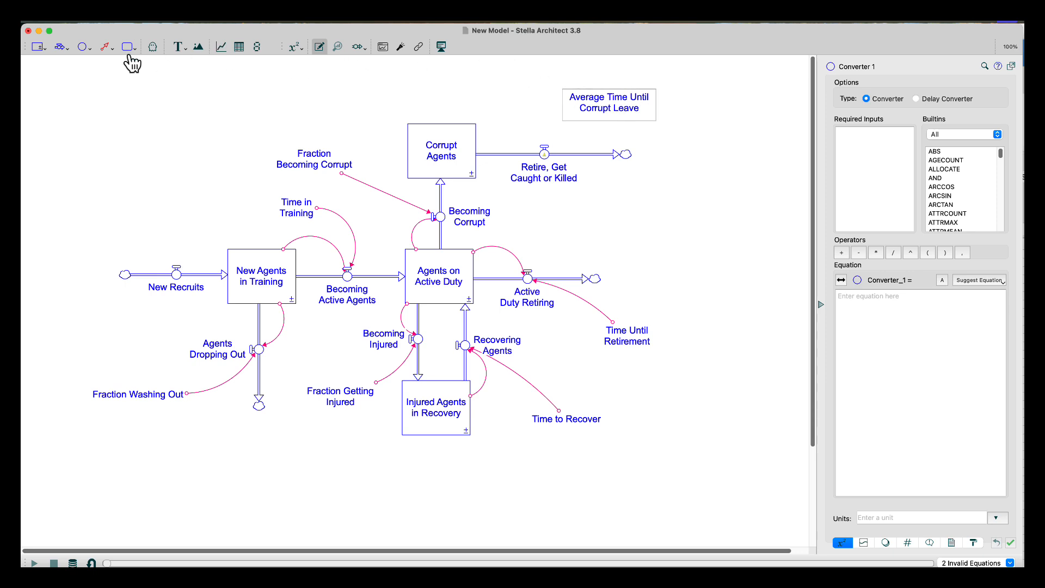
# Step: Connect Corrupt Agents and Average Time Until Corrupt Leave to the Retire, Get Caught or Killed flow
pyautogui.click(106, 47)
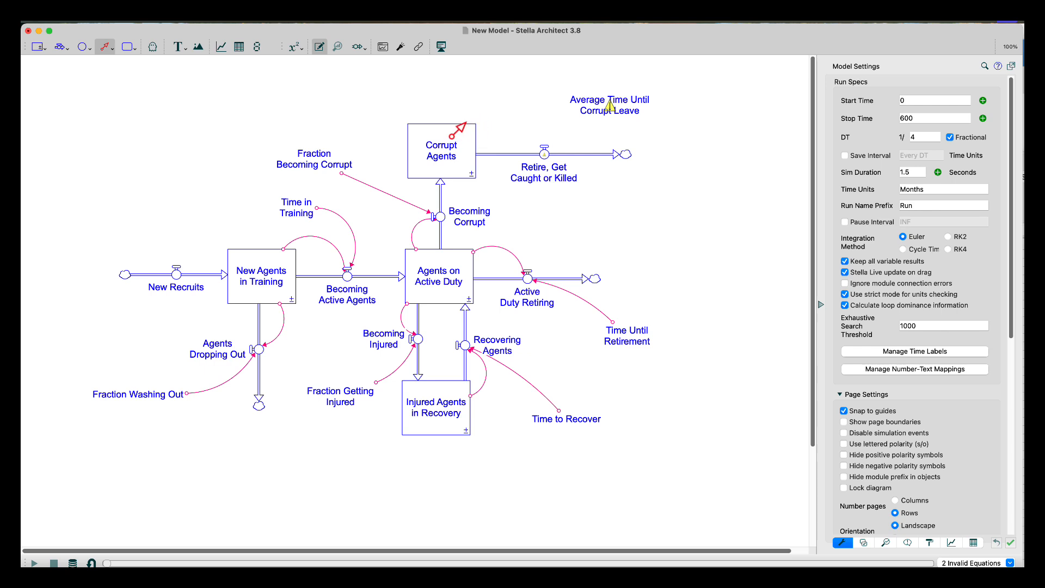
pyautogui.moveTo(461, 130); pyautogui.dragTo(544, 152)
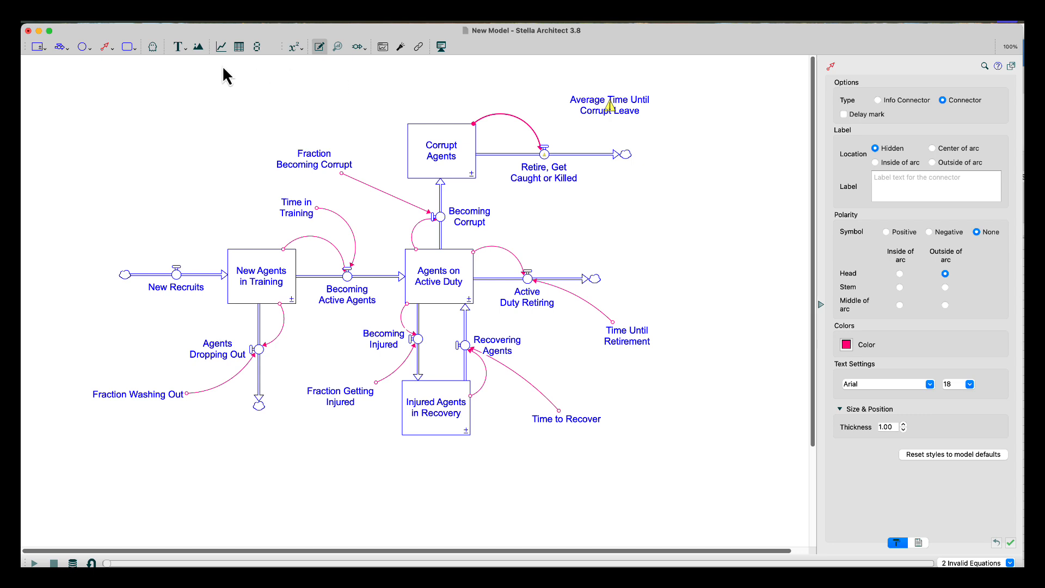
pyautogui.click(110, 50)
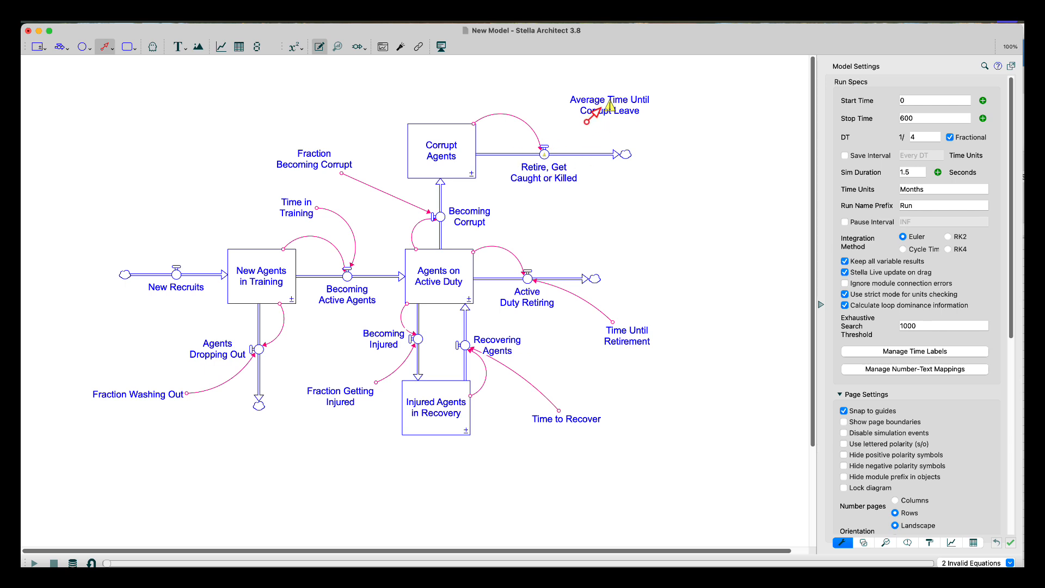
pyautogui.moveTo(588, 120); pyautogui.dragTo(550, 153)
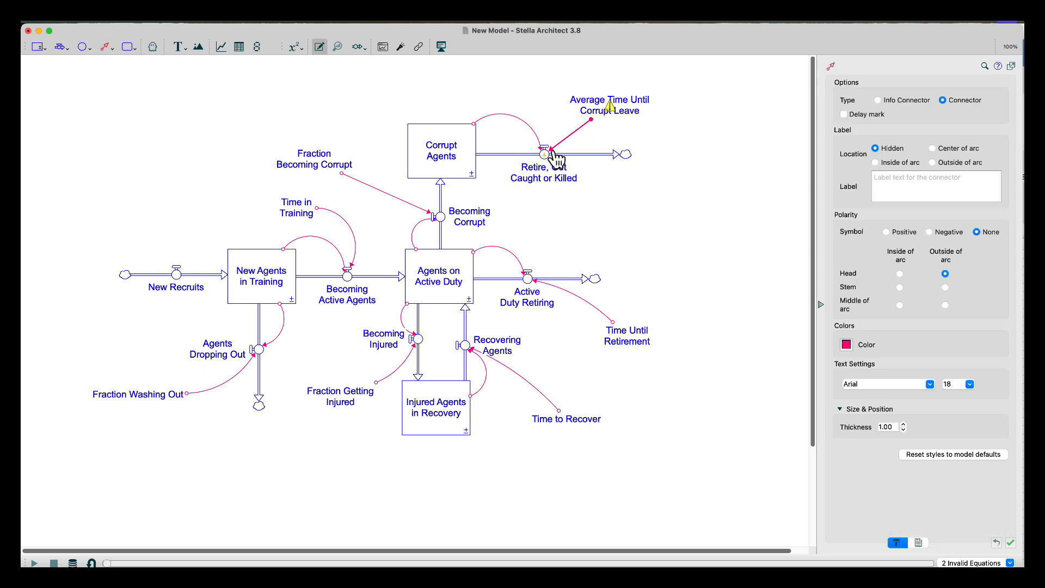
# Step: Set the Average Time Until Corrupt Leave converter to 180 with units of Months
pyautogui.click(597, 114)
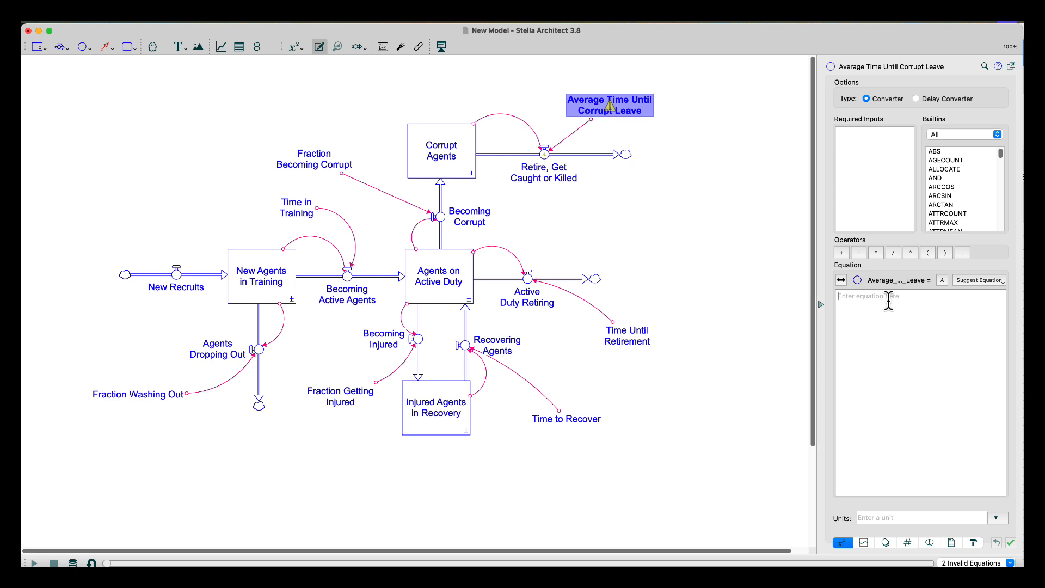
pyautogui.write('180')
pyautogui.click(922, 517)
pyautogui.write('Month')
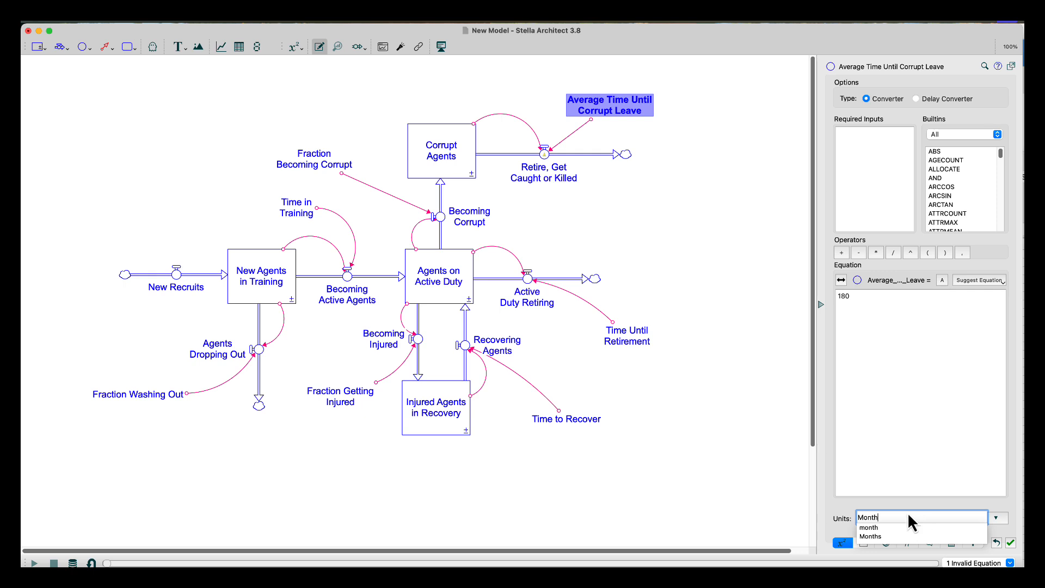
pyautogui.write('s')
pyautogui.press('Return')
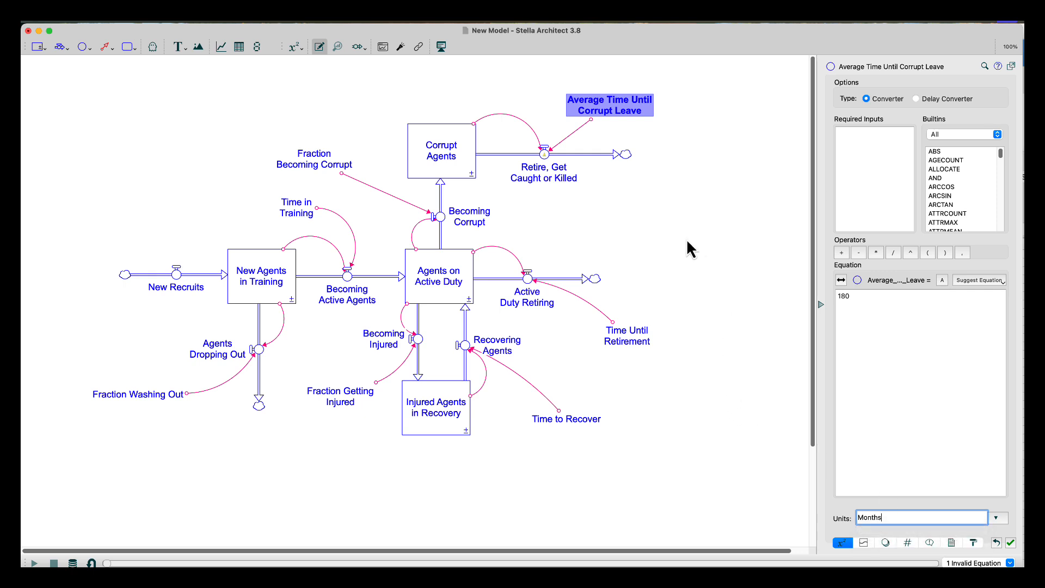
# Step: Define the Retire, Get Caught or Killed flow as Corrupt_Agents/Average_Time_Until_Corrupt_Leave
pyautogui.click(545, 155)
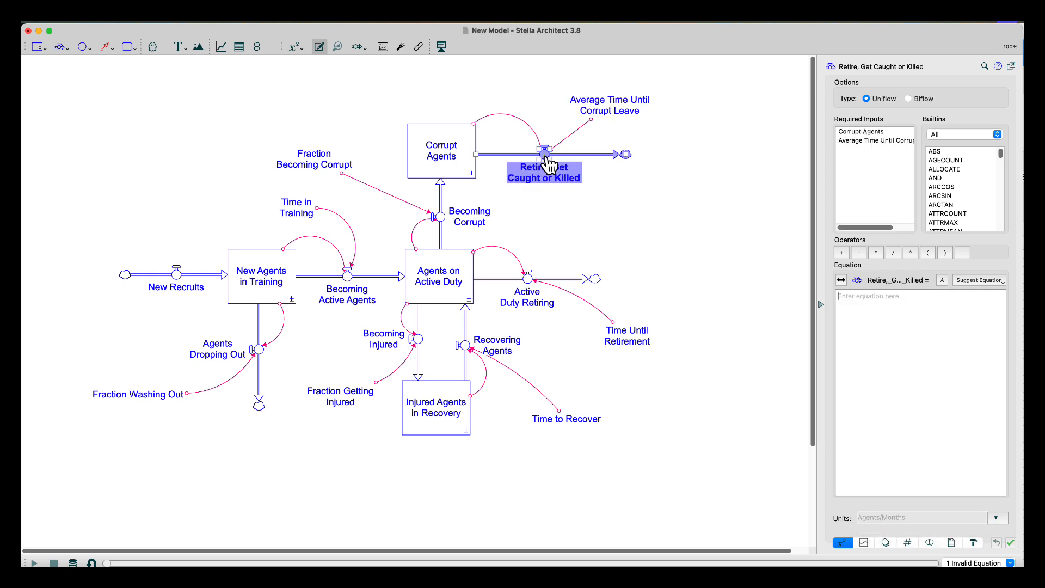
pyautogui.click(862, 132)
pyautogui.click(892, 254)
pyautogui.click(875, 142)
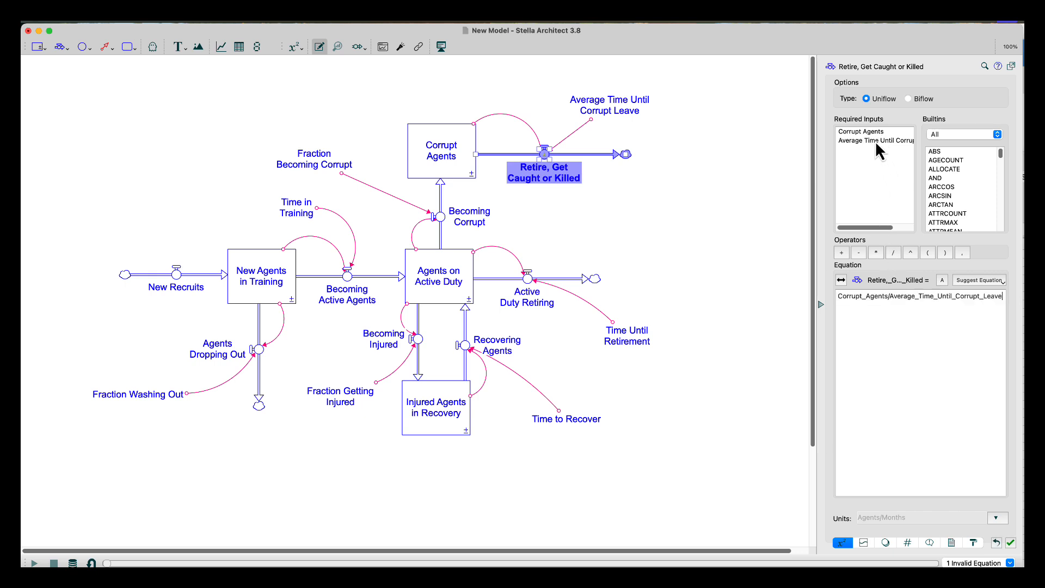
pyautogui.click(731, 248)
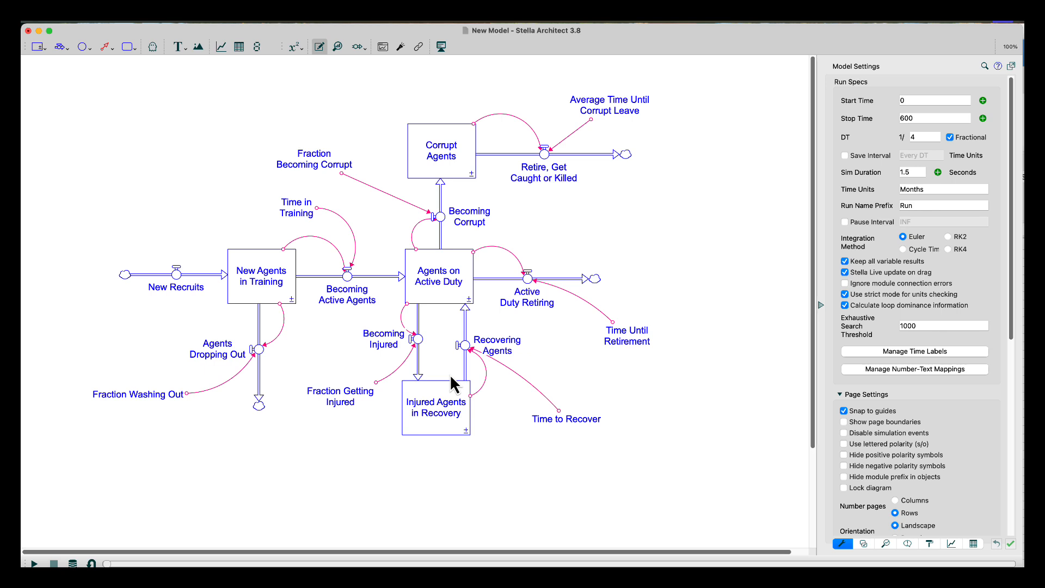
# Step: Place a graph below Time Until Retirement and move the Time to Recover converter clear of it, next to the Injured Agents in Recovery stock
pyautogui.click(222, 47)
pyautogui.click(574, 376)
pyautogui.moveTo(565, 425); pyautogui.dragTo(516, 412)
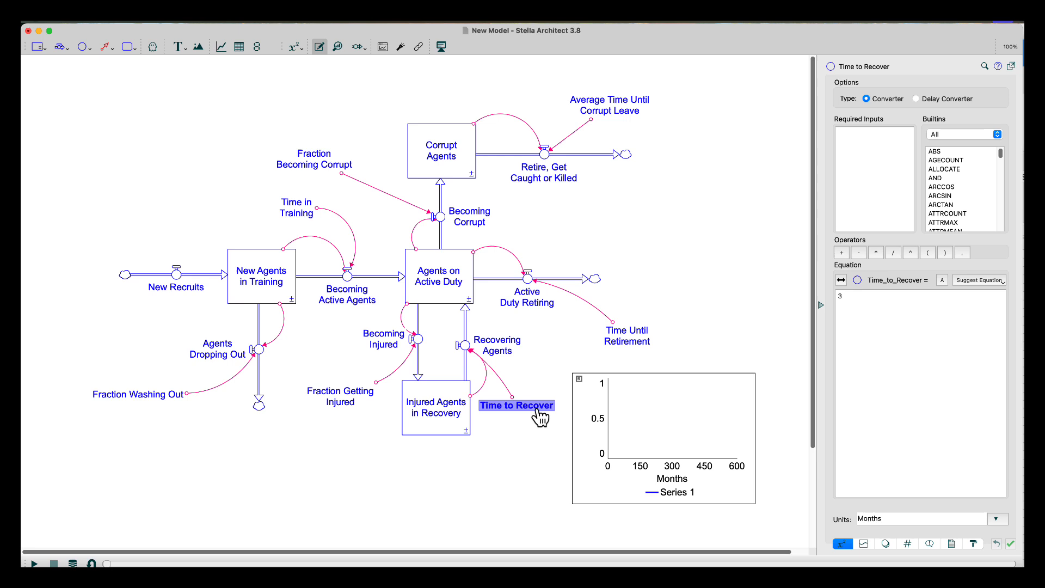
# Step: Enlarge the graph in width and height to fill the free space to the right of Time to Recover
pyautogui.click(742, 403)
pyautogui.moveTo(755, 373); pyautogui.dragTo(794, 358)
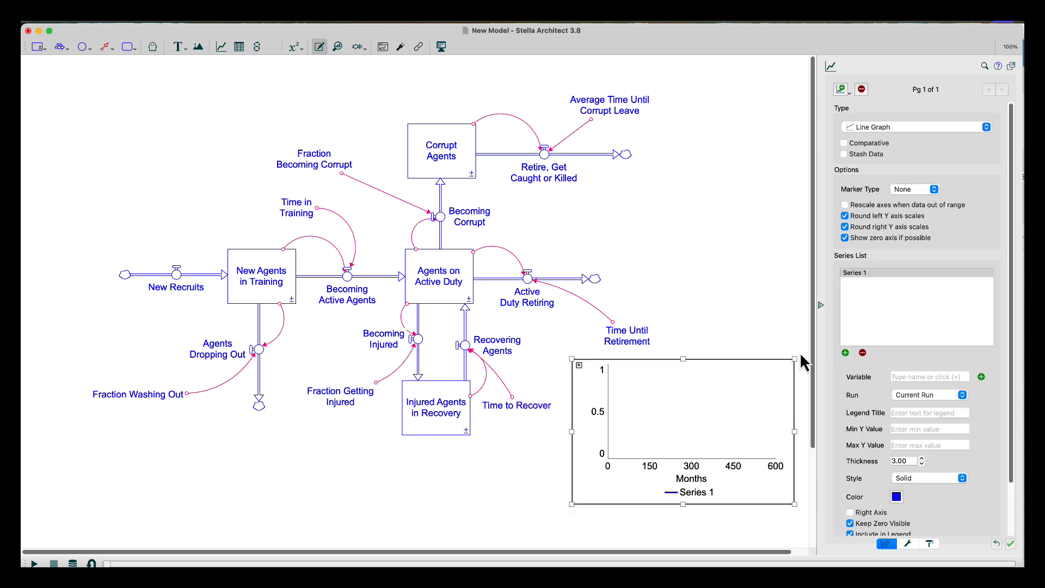
pyautogui.click(822, 305)
pyautogui.moveTo(797, 435); pyautogui.dragTo(871, 431)
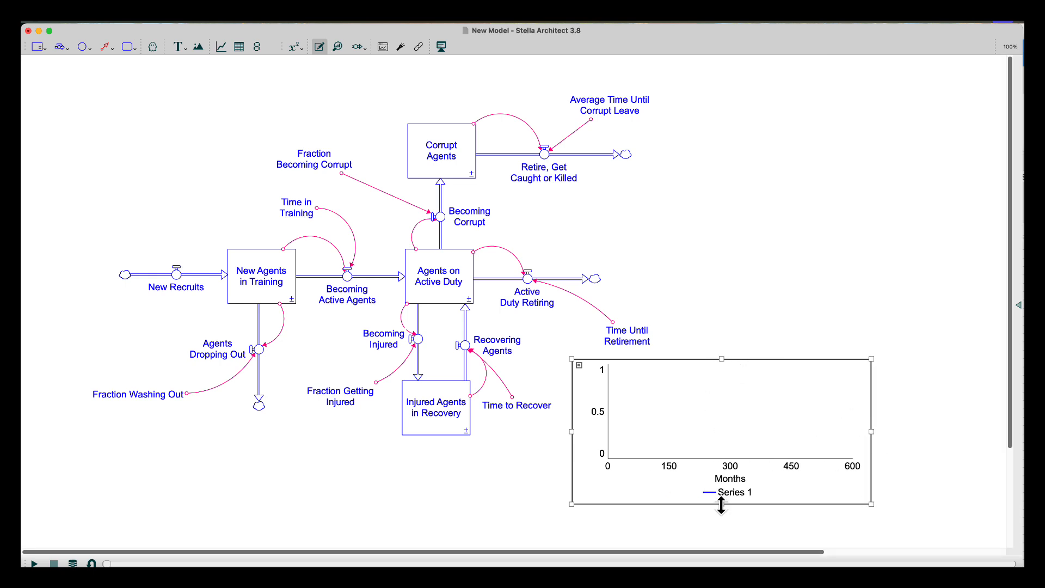
pyautogui.moveTo(721, 504); pyautogui.dragTo(714, 549)
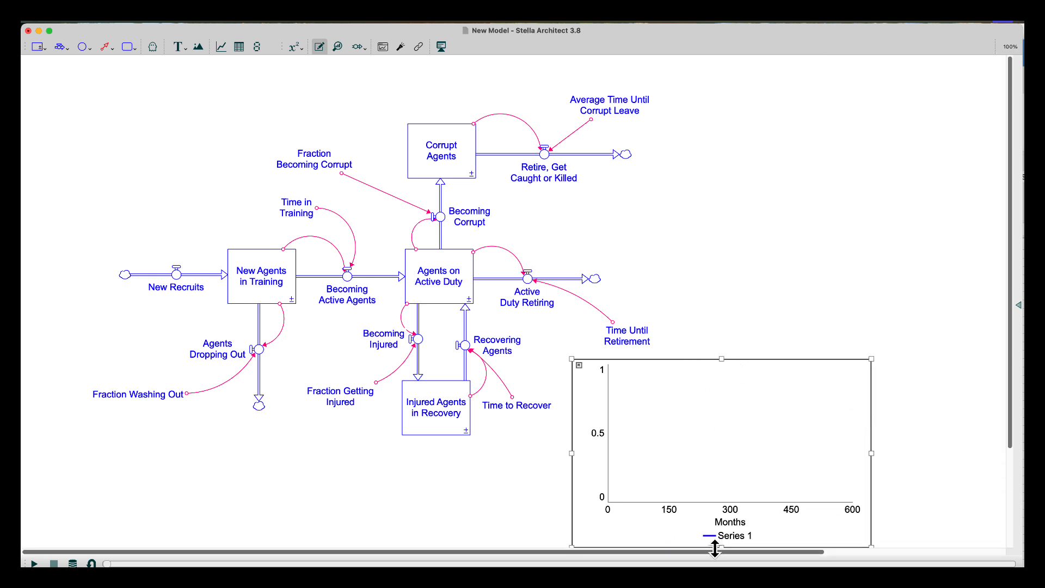
# Step: Add New Agents in Training and Agents on Active Duty as series in the graph
pyautogui.doubleClick(718, 469)
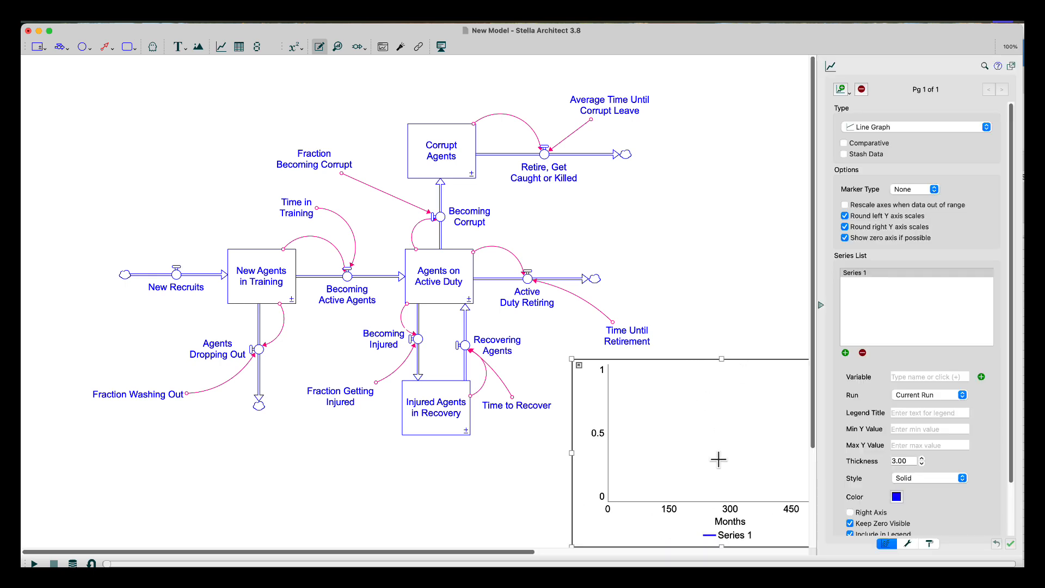
pyautogui.click(845, 352)
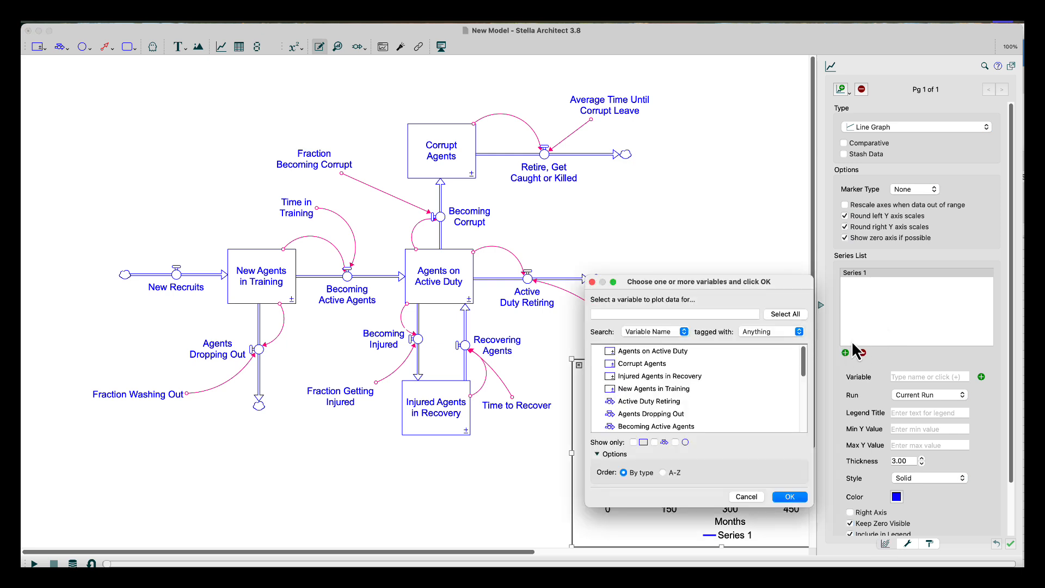
pyautogui.click(640, 390)
pyautogui.click(787, 497)
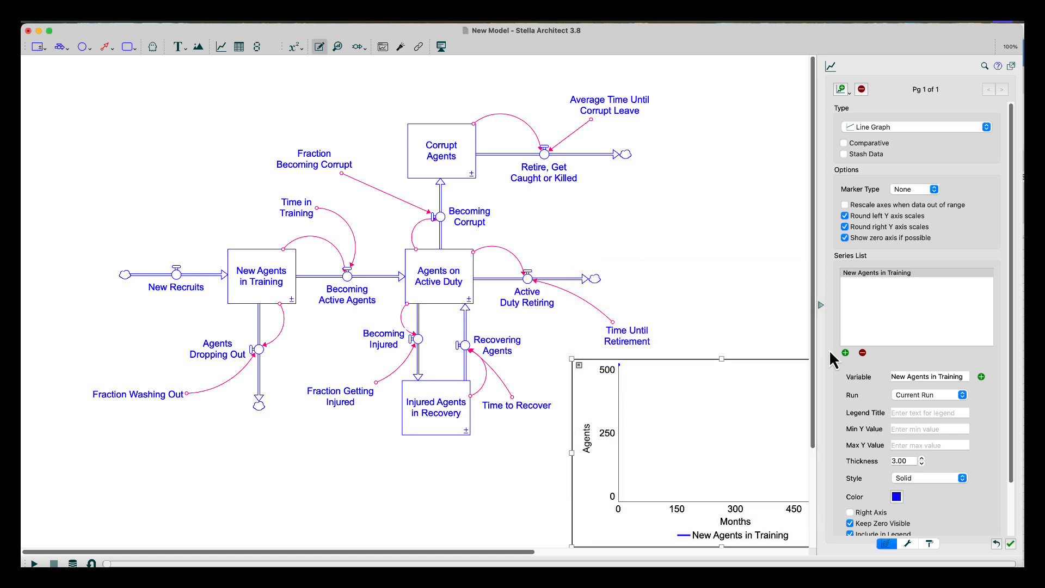
pyautogui.click(846, 354)
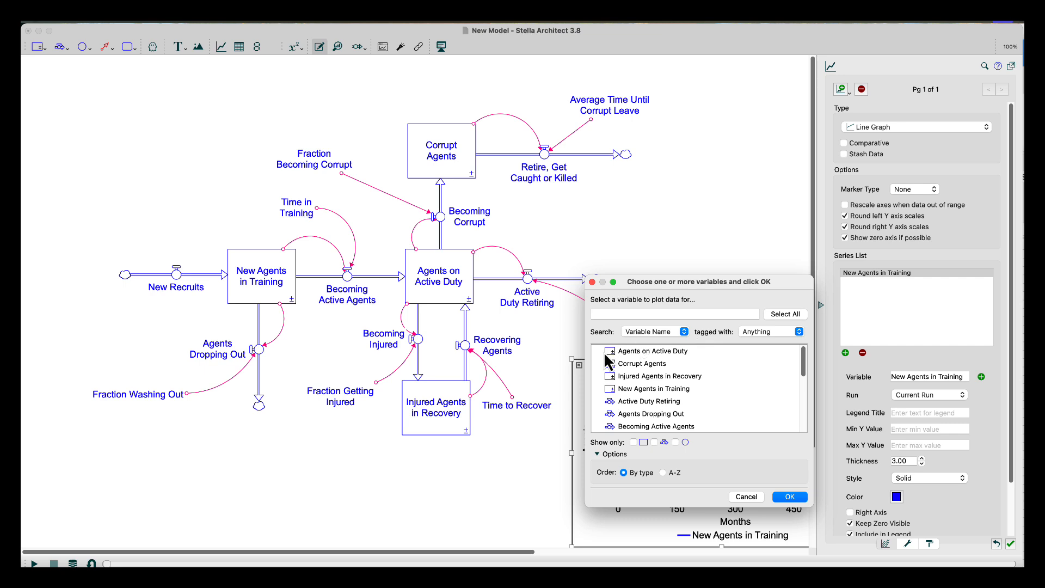
pyautogui.click(630, 352)
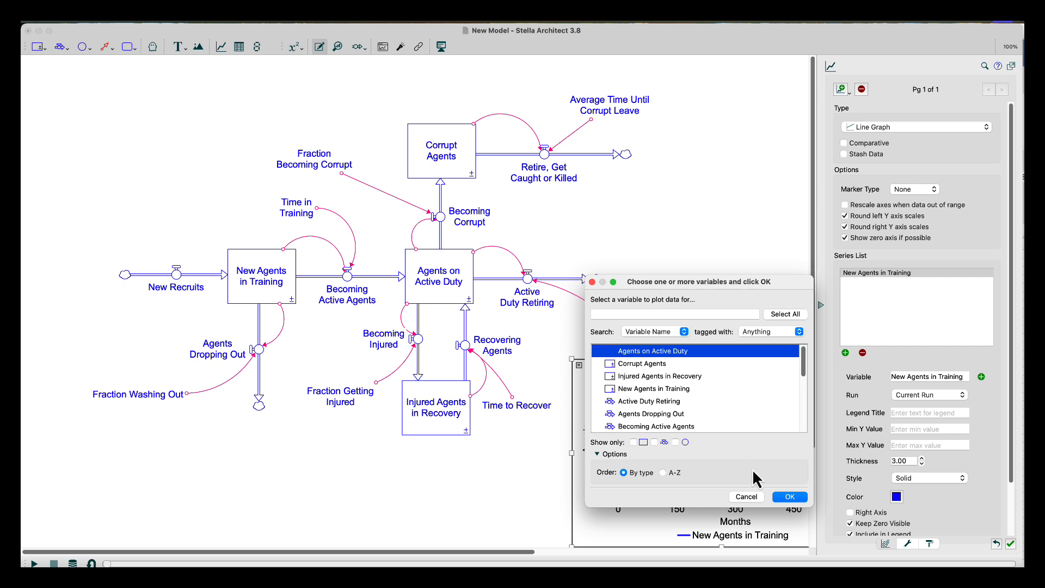
pyautogui.click(789, 496)
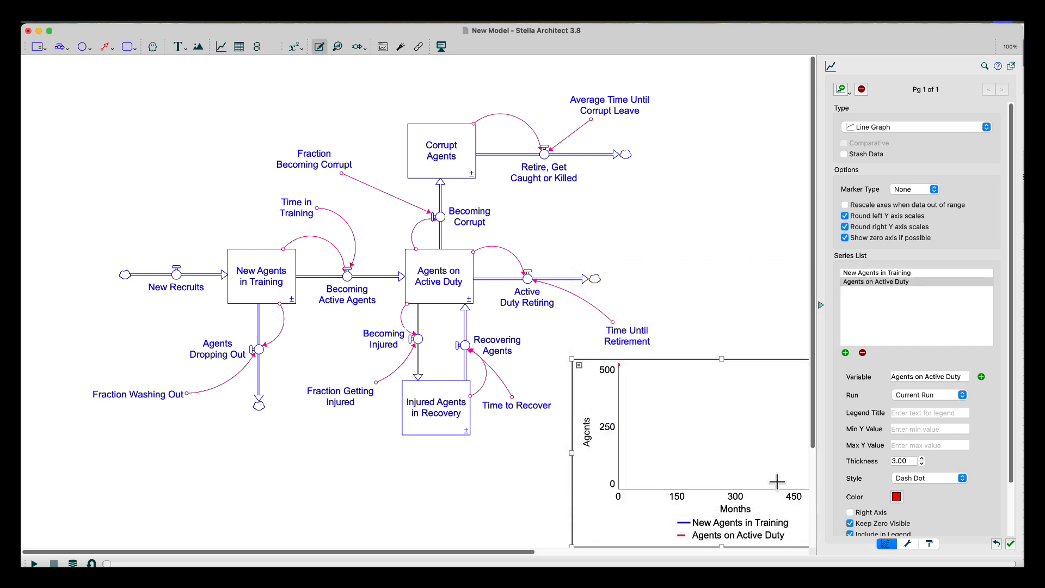
# Step: Add Injured Agents in Recovery and Corrupt Agents as further series in the graph
pyautogui.click(845, 353)
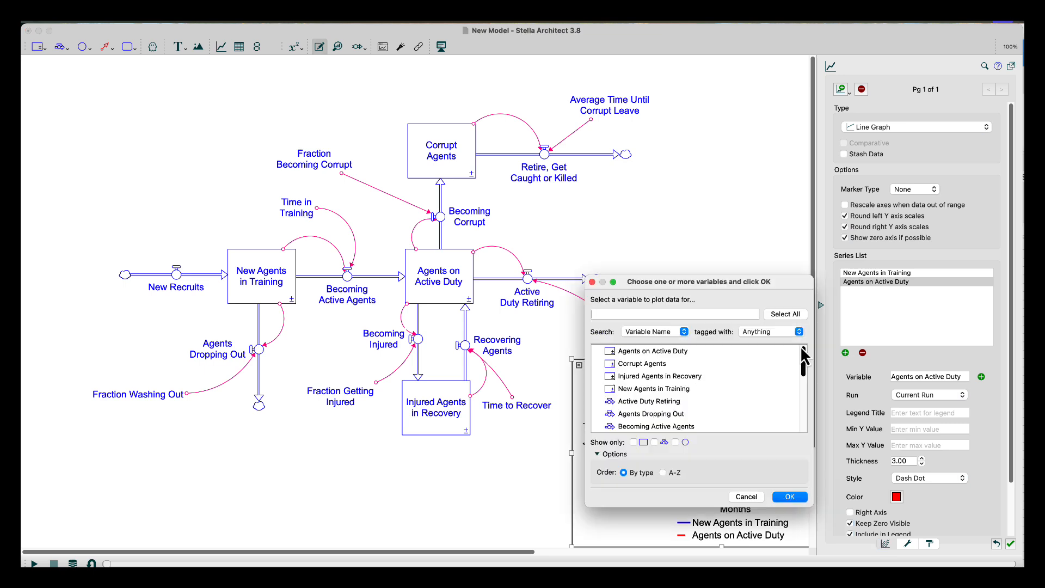
pyautogui.click(665, 376)
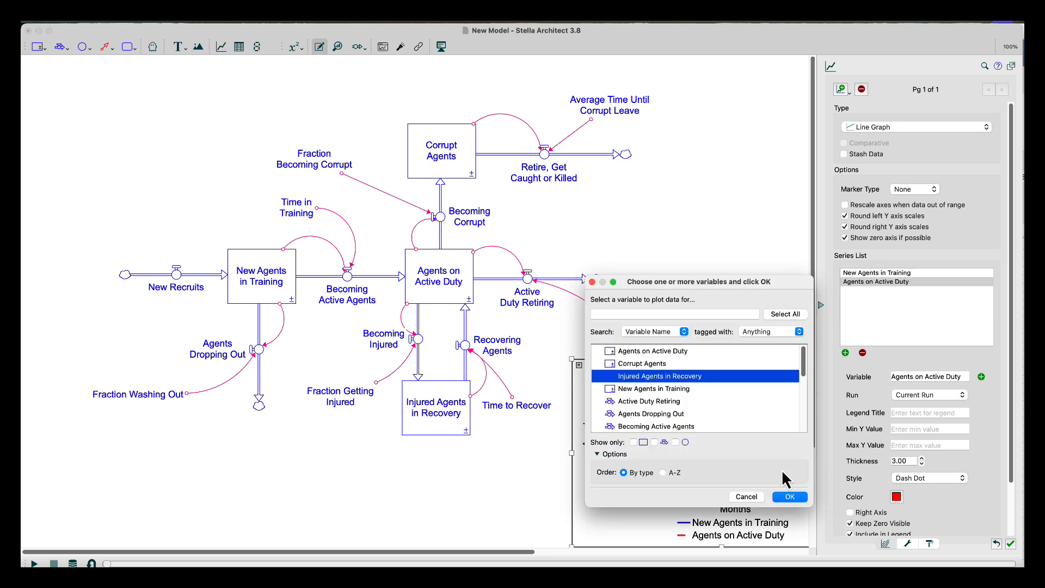
pyautogui.click(792, 496)
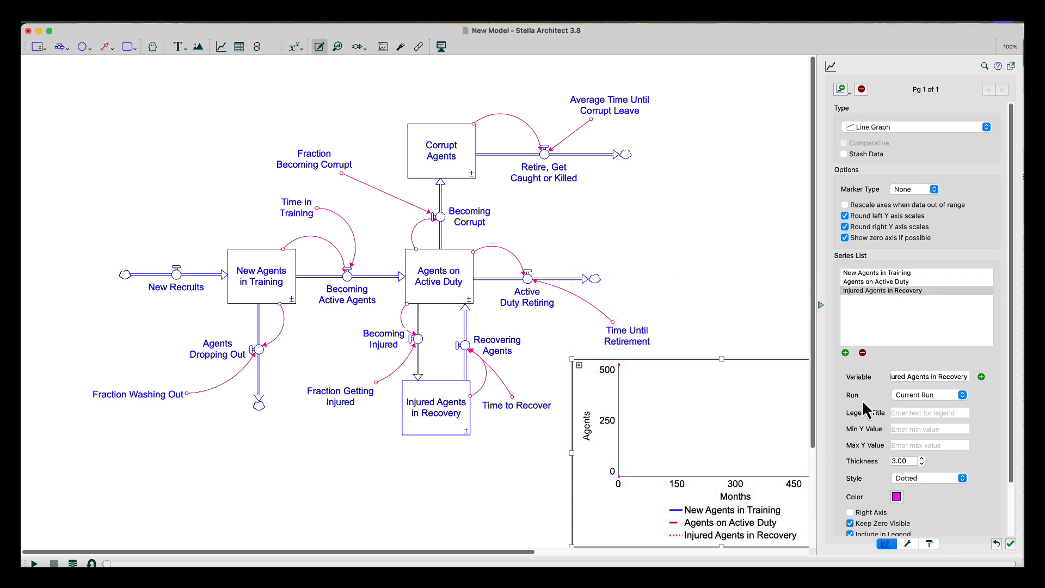
pyautogui.click(845, 353)
pyautogui.click(675, 363)
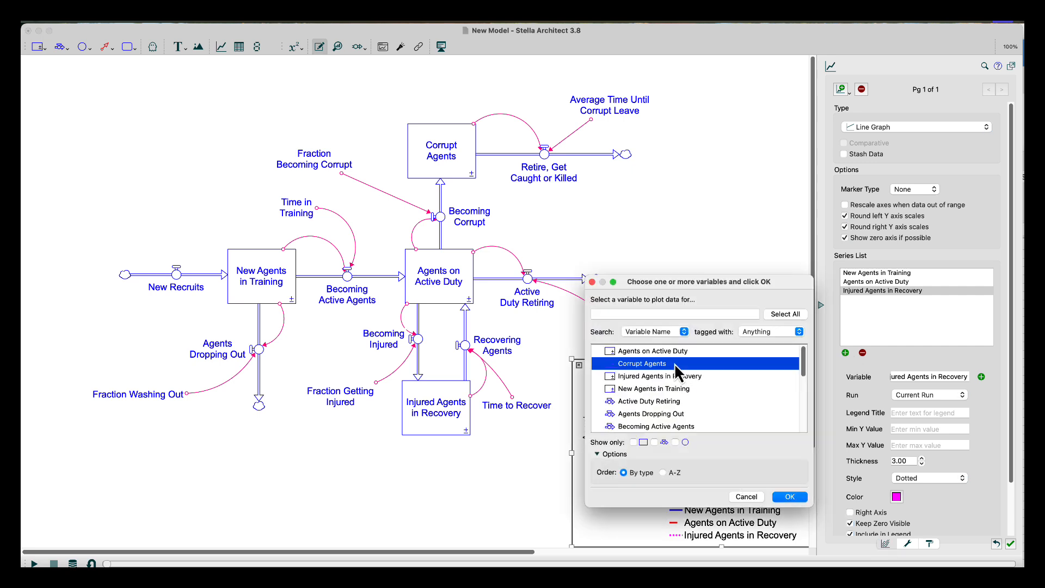
pyautogui.click(789, 497)
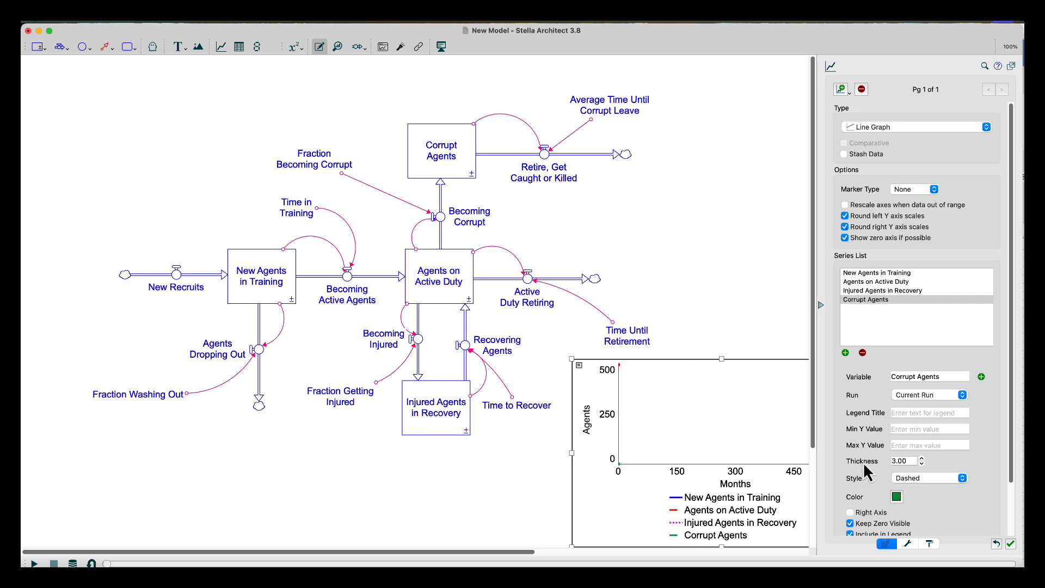
# Step: Title the graph New and Active Agents and run the simulation
pyautogui.click(907, 543)
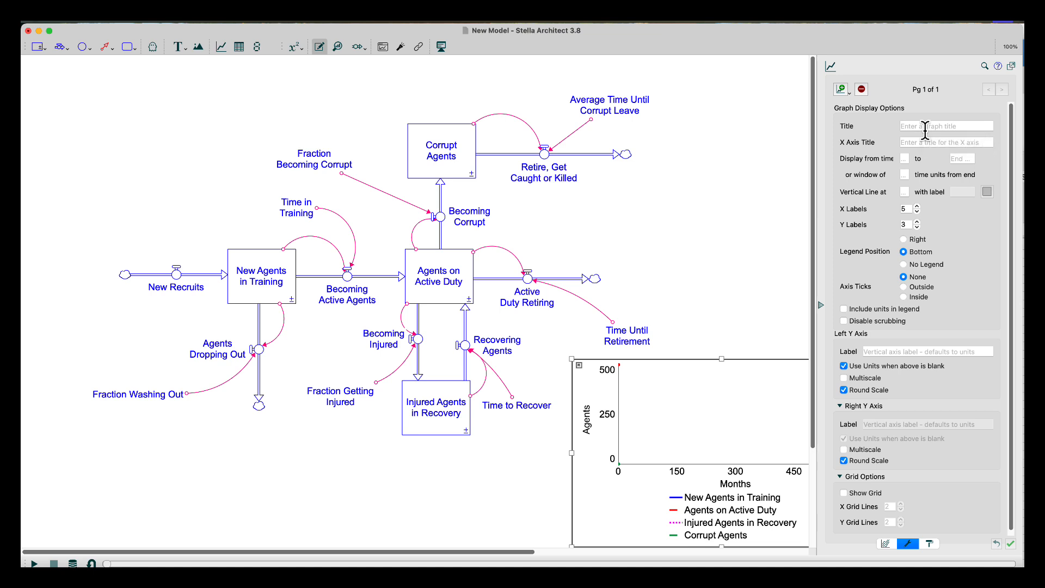
pyautogui.write('New and Active Agents')
pyautogui.click(751, 372)
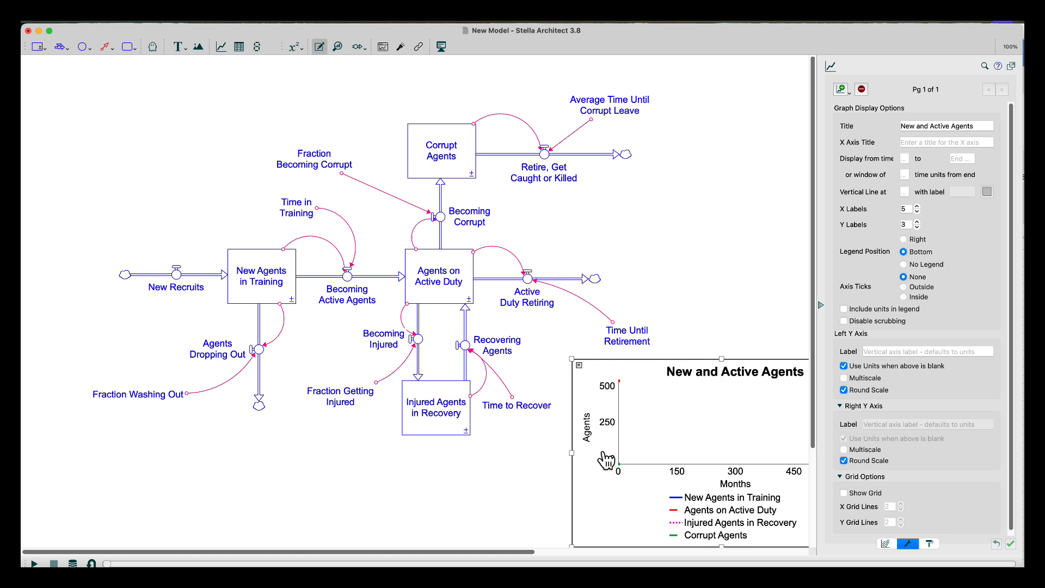
pyautogui.click(34, 563)
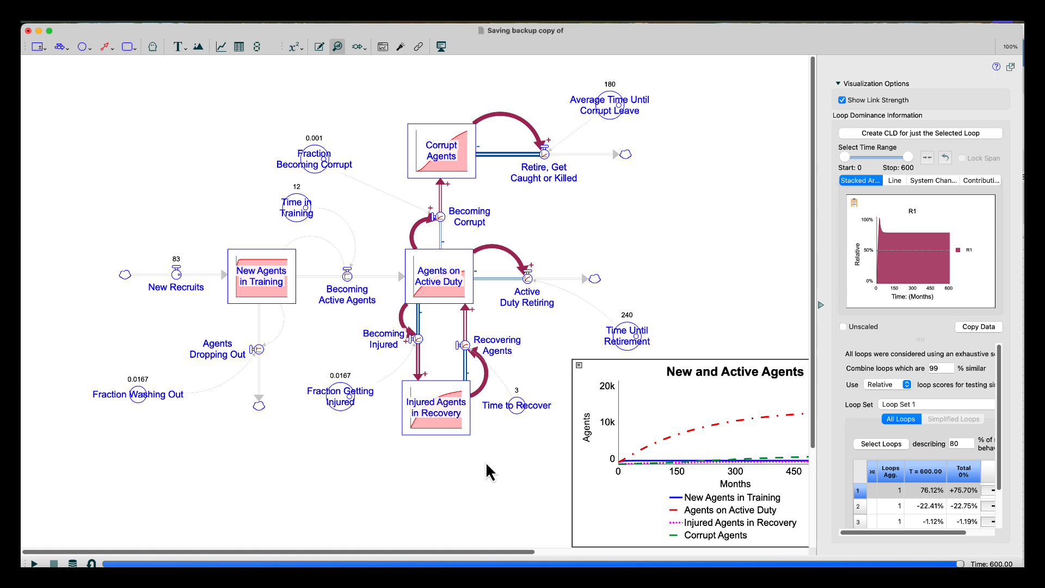
# Step: Plot the graph's Injured Agents in Recovery series on the right axis
pyautogui.click(697, 407)
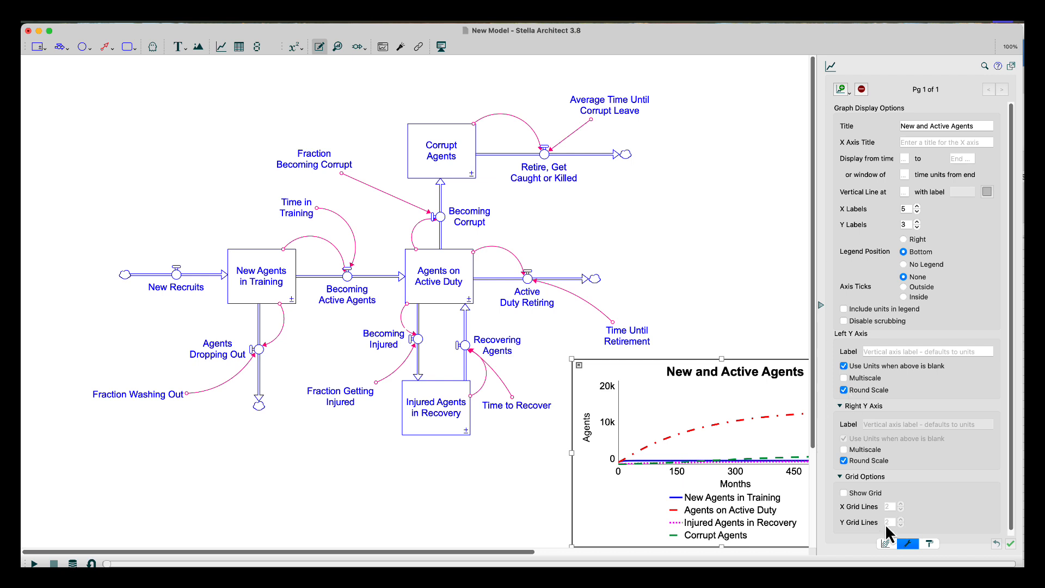
pyautogui.click(887, 543)
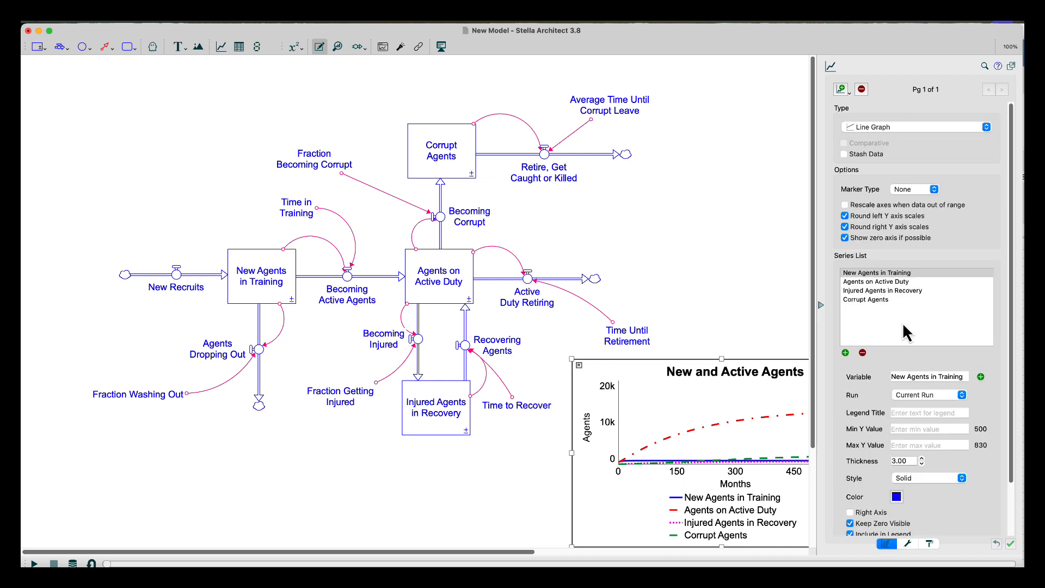
pyautogui.click(891, 293)
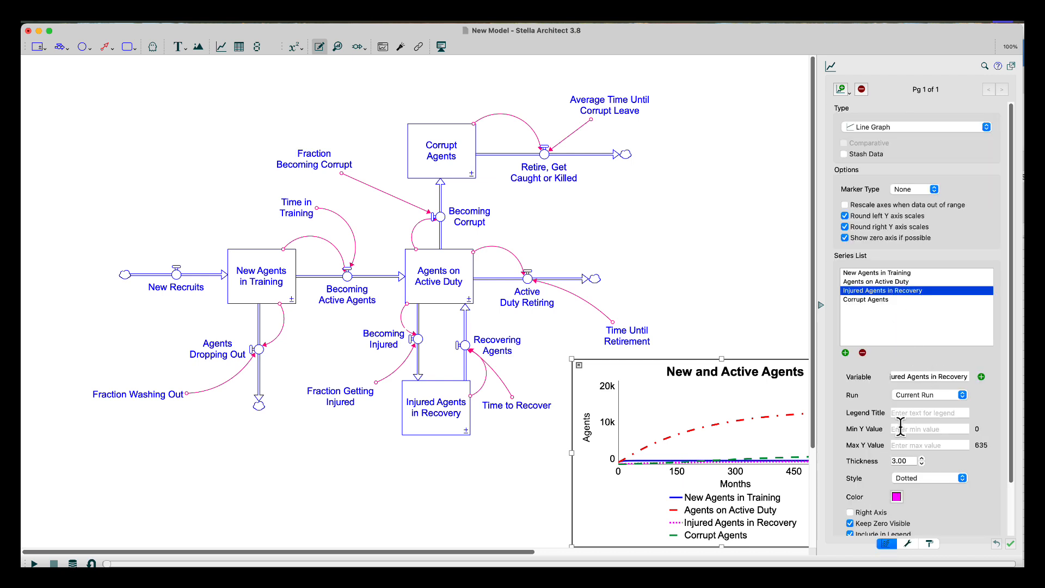
pyautogui.click(850, 513)
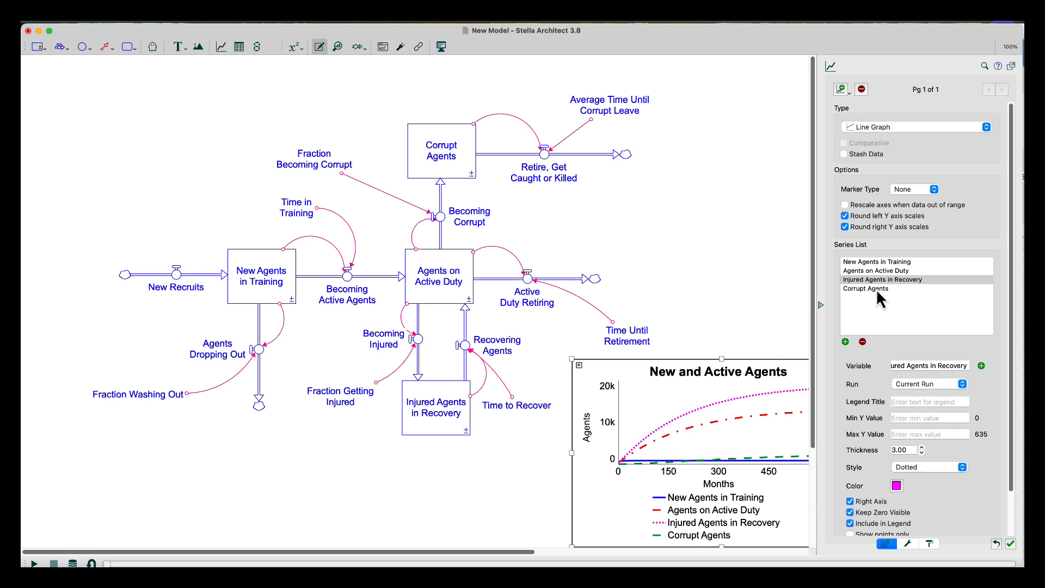
pyautogui.click(748, 262)
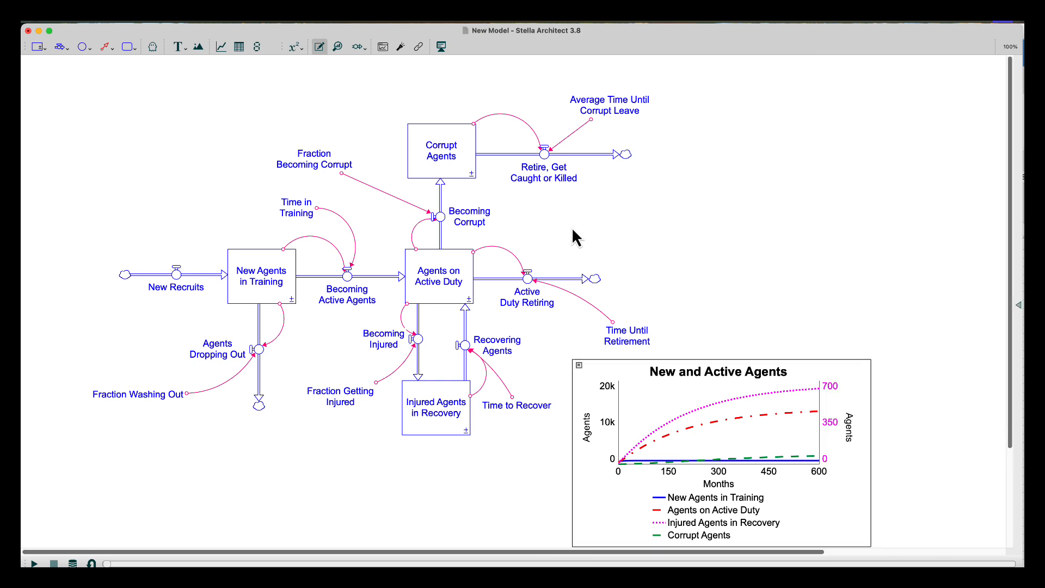
# Step: View the simulation results of the Corrupt Agents stock over the full run, and close them
pyautogui.click(462, 173)
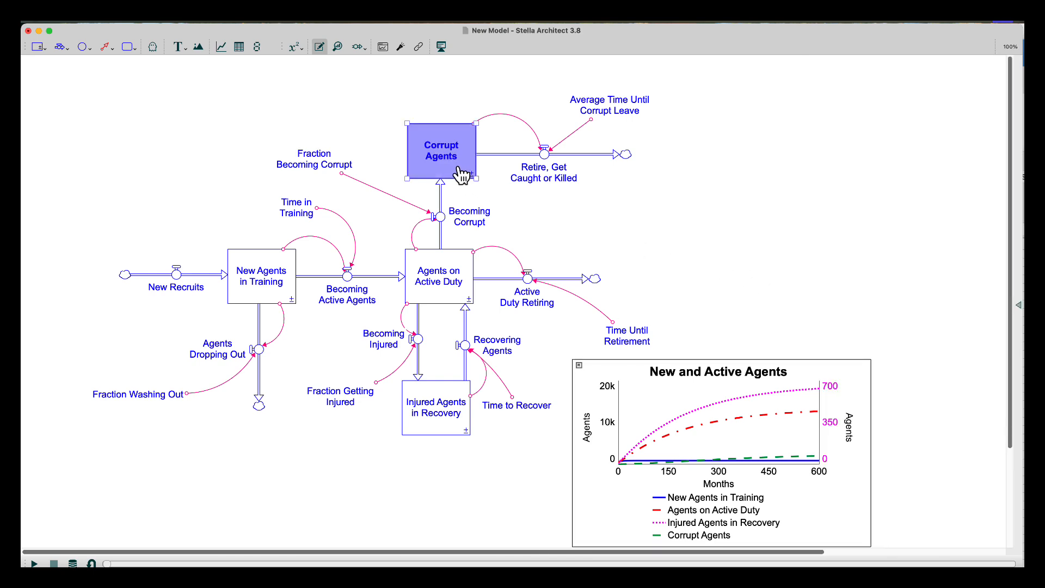
pyautogui.rightClick(452, 170)
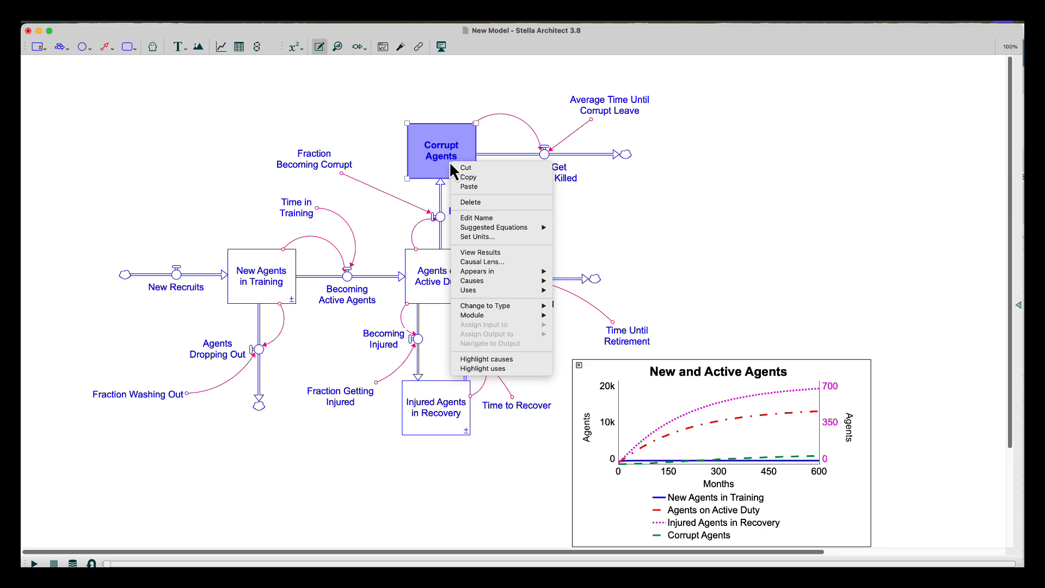
pyautogui.click(471, 253)
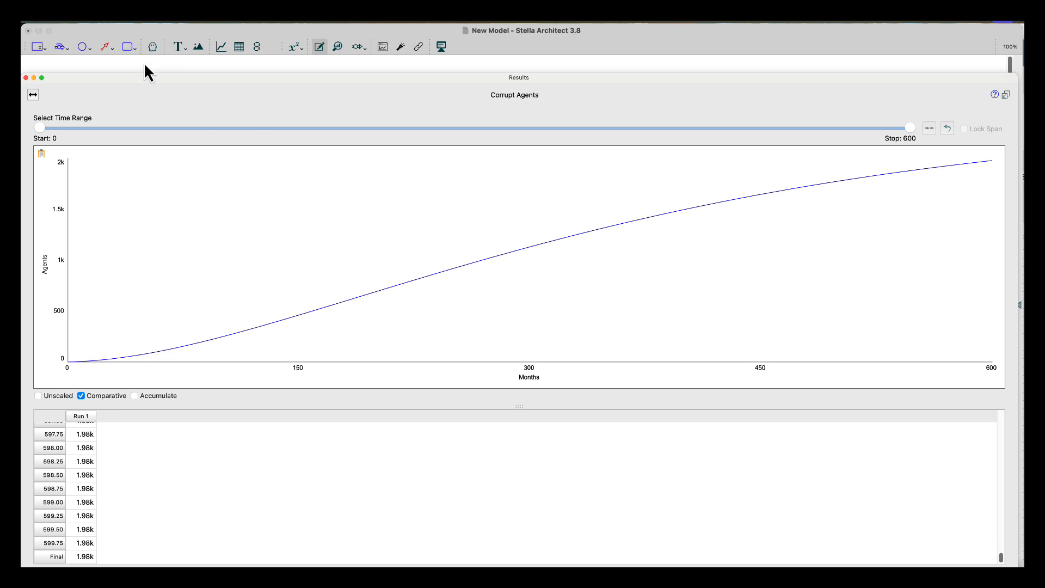
pyautogui.click(26, 78)
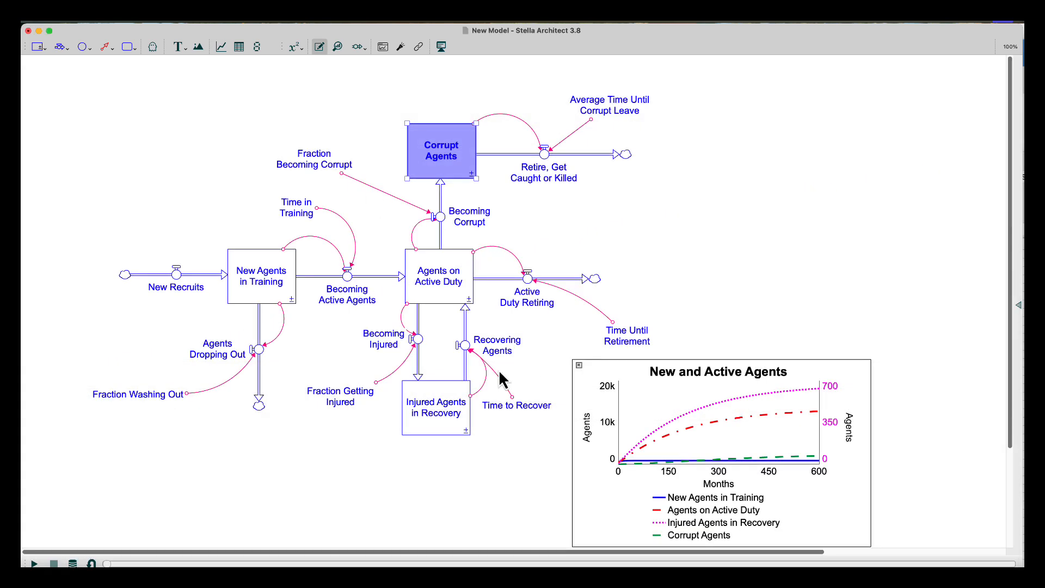
# Step: View the simulation results of the Injured Agents in Recovery stock over the full run
pyautogui.click(450, 399)
pyautogui.rightClick(450, 390)
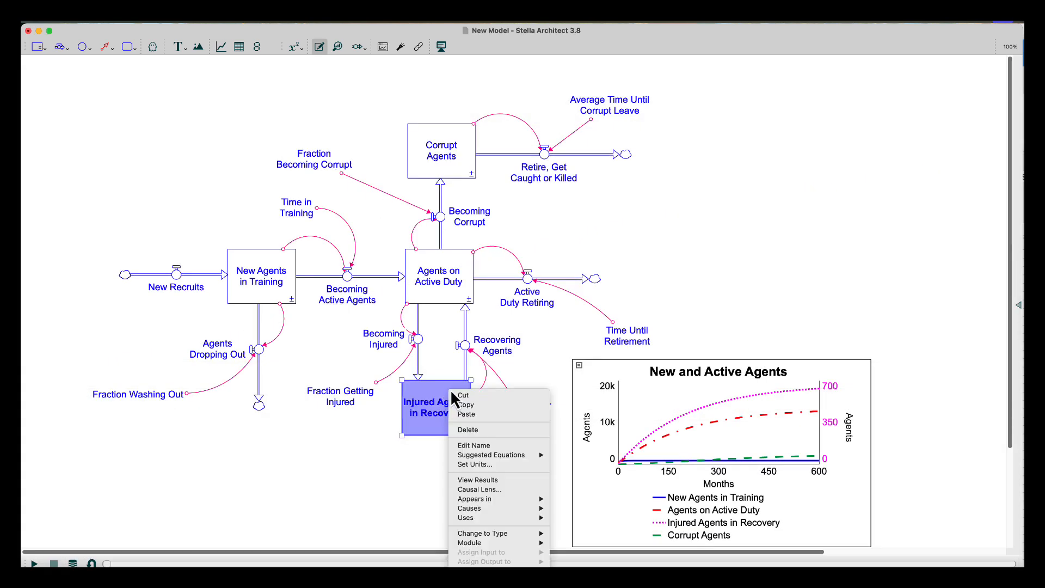
pyautogui.click(464, 480)
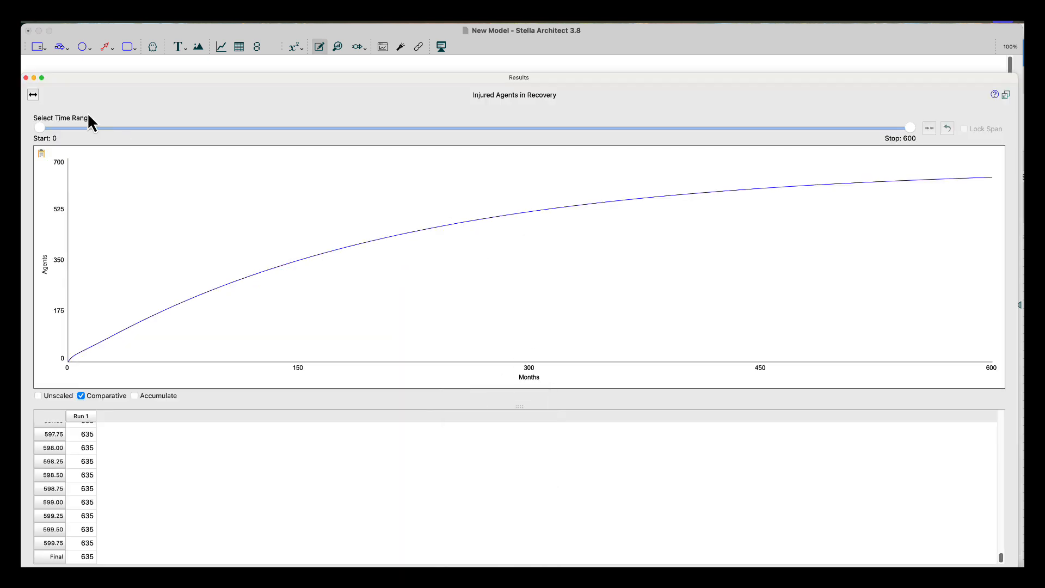
# Step: View the simulation results of the New Agents in Training stock over the full run, and close them
pyautogui.click(26, 77)
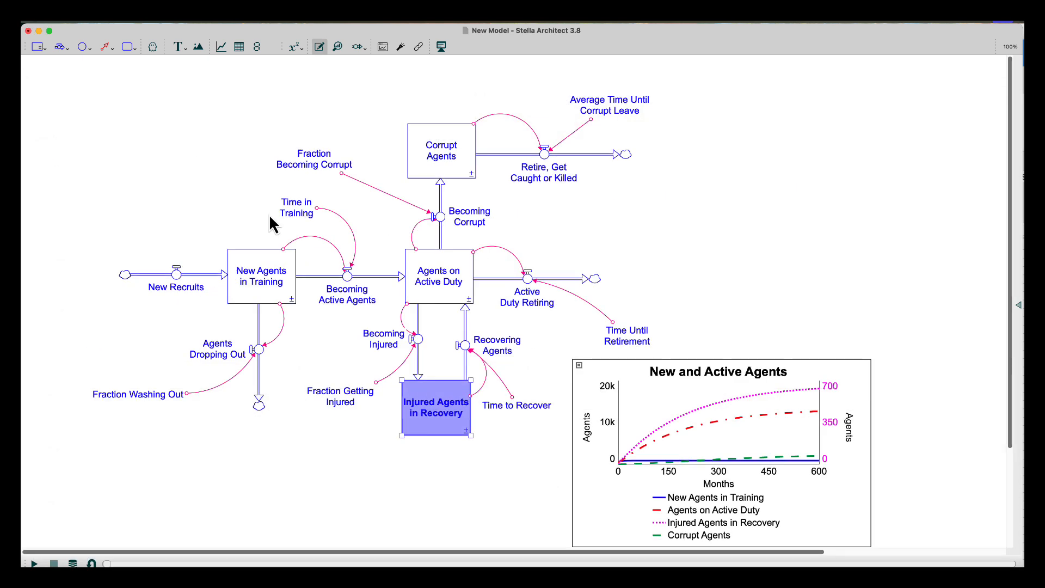
pyautogui.click(277, 268)
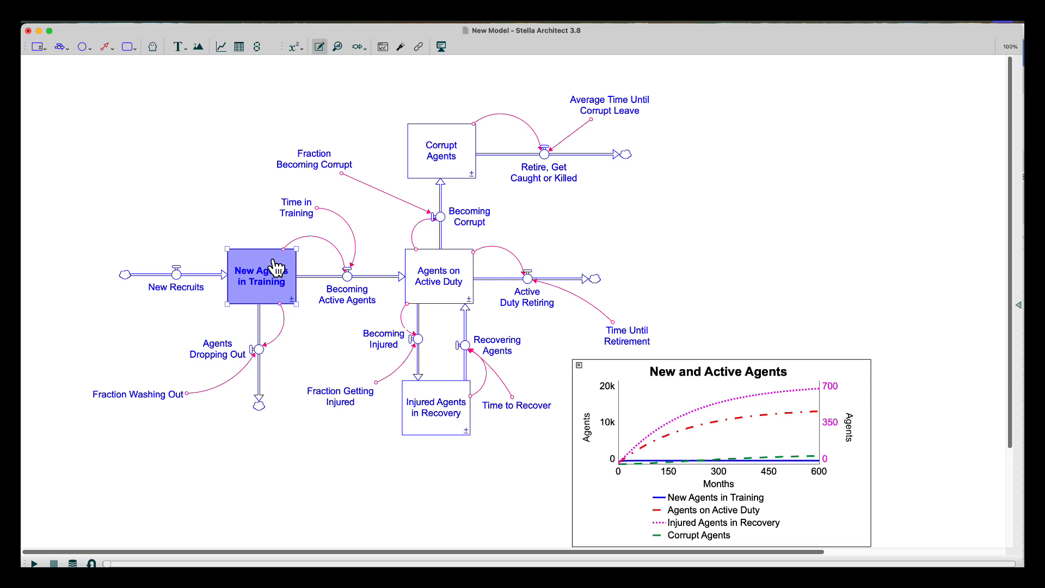
pyautogui.rightClick(277, 268)
pyautogui.click(293, 351)
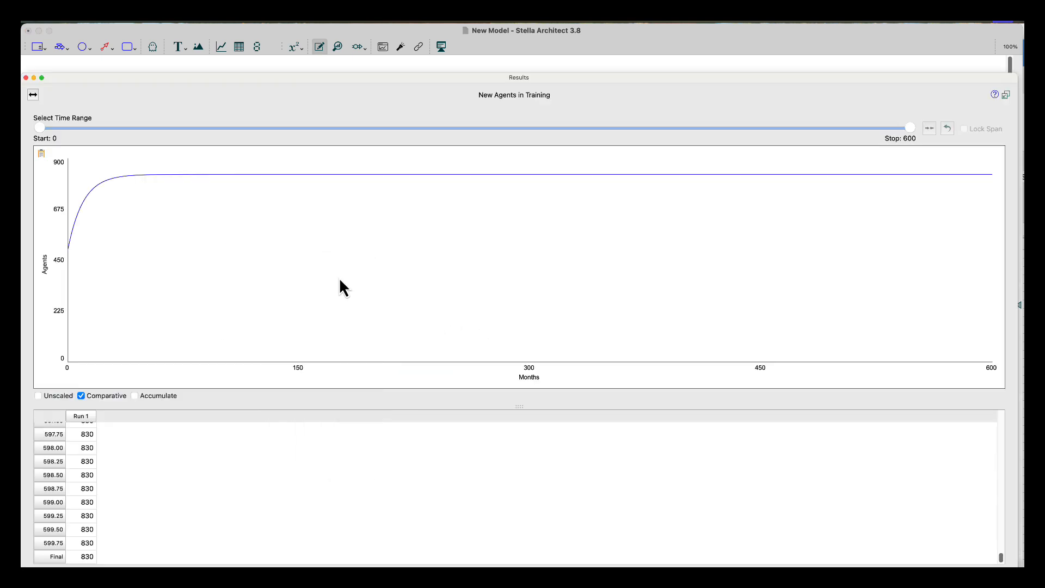
pyautogui.click(26, 77)
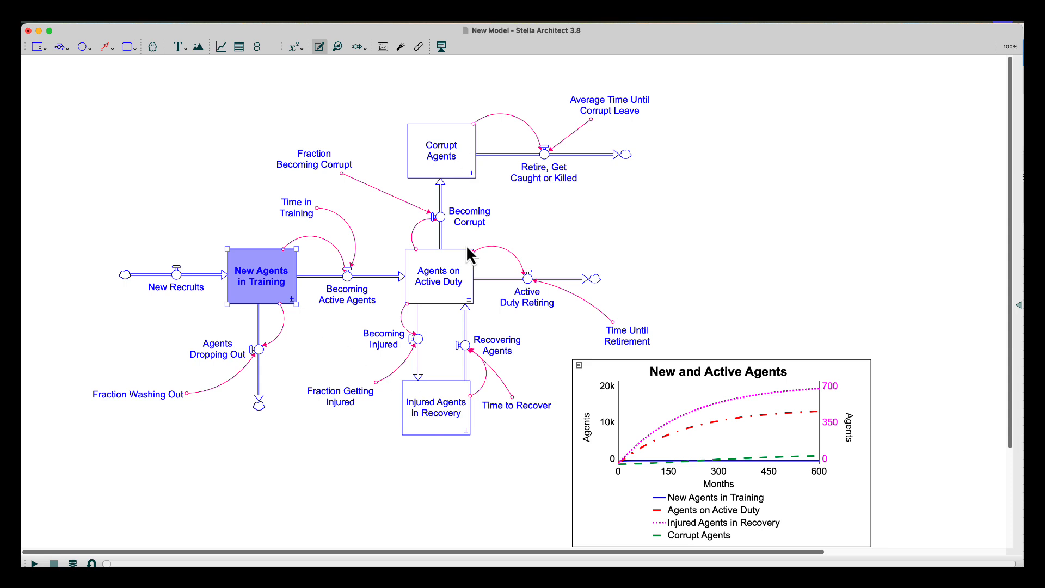
# Step: View the simulation results of the Agents on Active Duty stock over the full run, and close them
pyautogui.click(465, 271)
pyautogui.rightClick(464, 268)
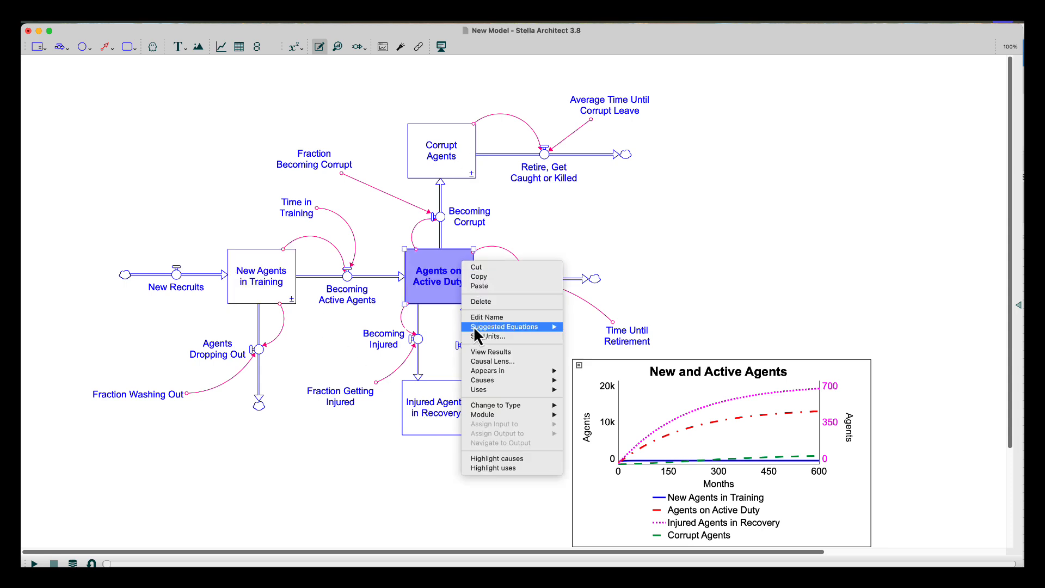
pyautogui.click(488, 352)
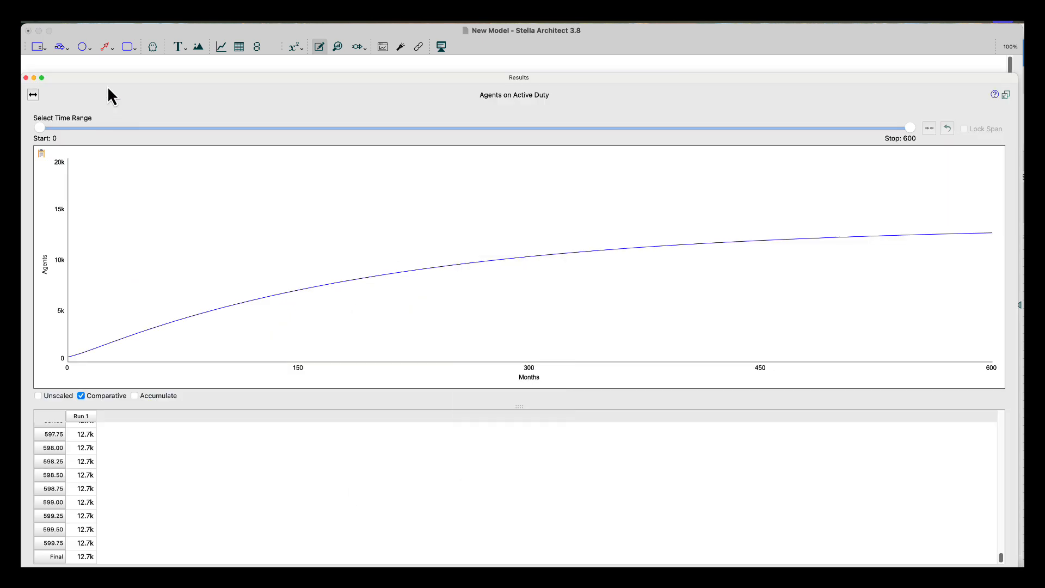
pyautogui.click(26, 77)
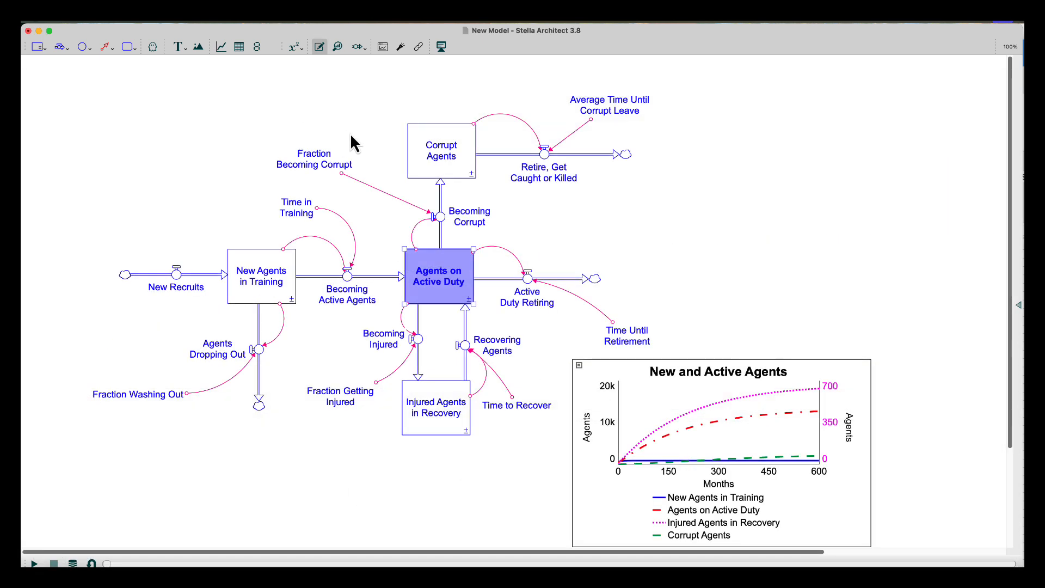
# Step: Plot the New Agents in Training series of the New and Active Agents graph on the right axis
pyautogui.doubleClick(765, 429)
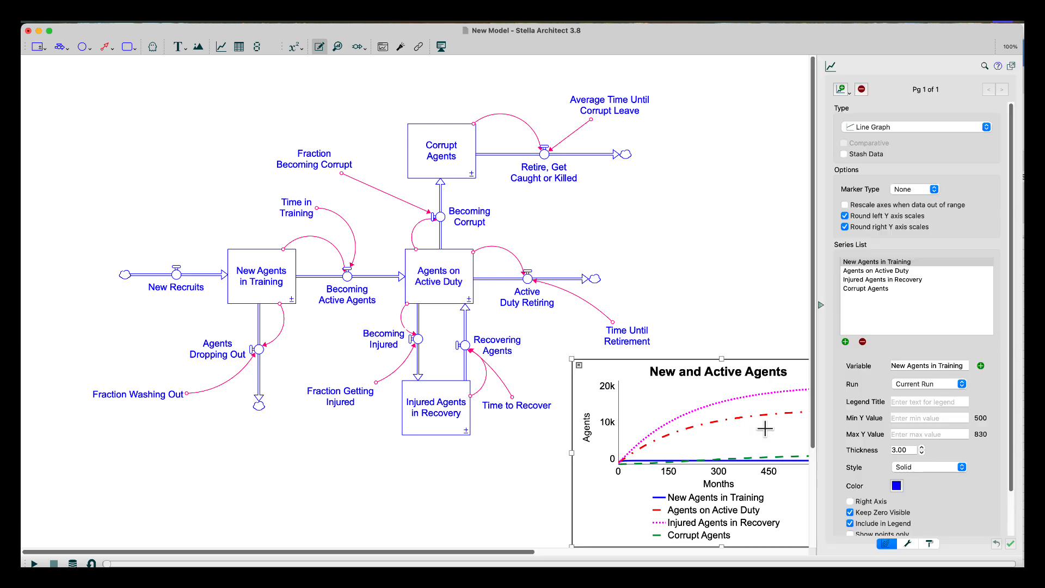
pyautogui.click(873, 278)
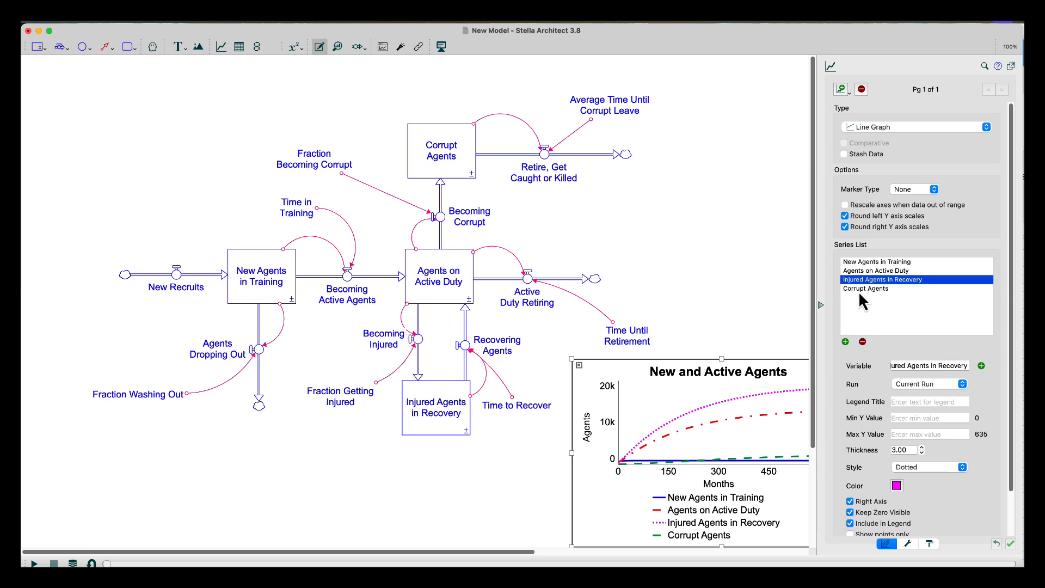
pyautogui.click(858, 290)
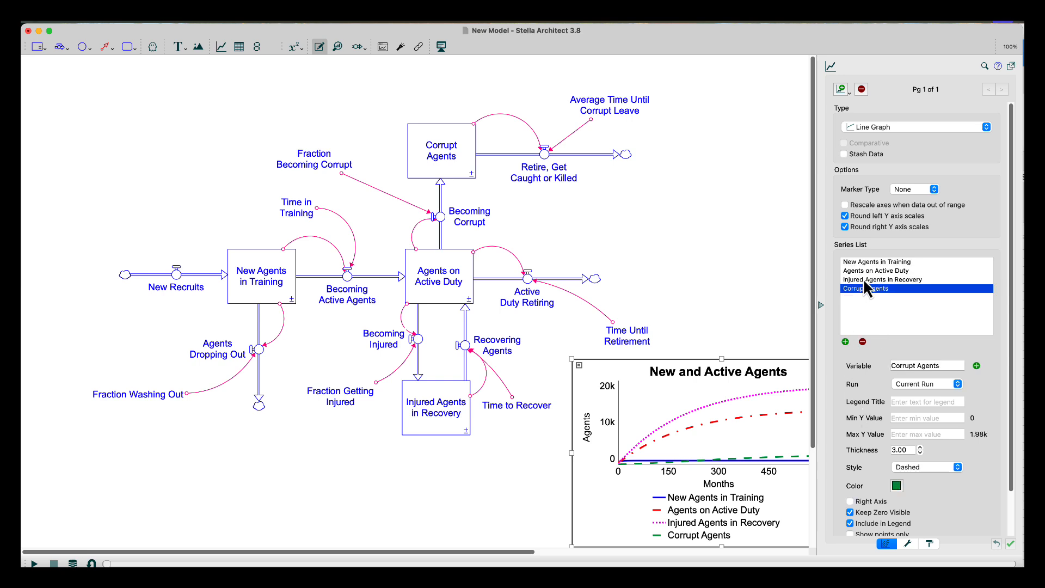
pyautogui.click(866, 262)
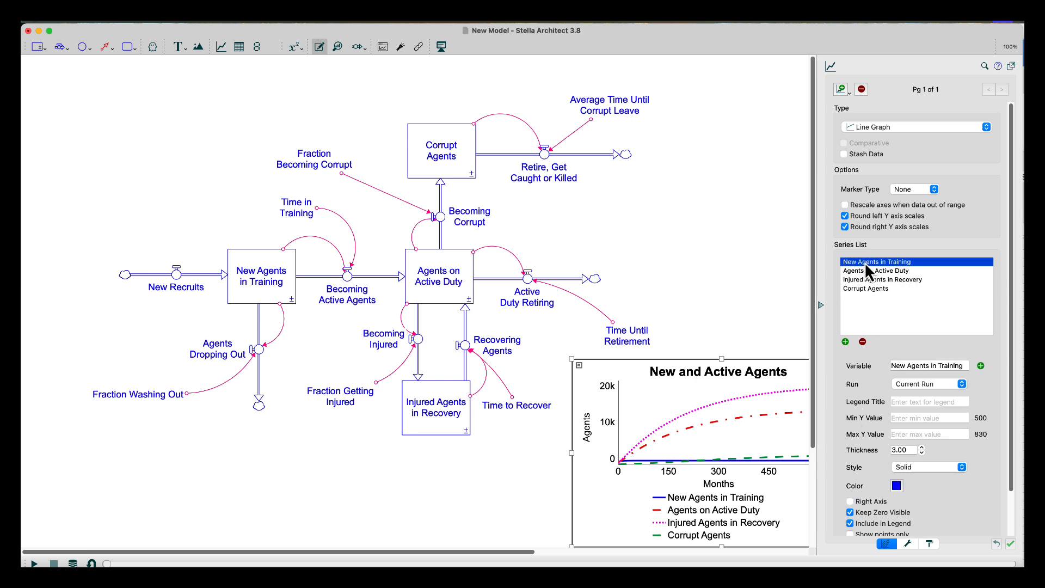
pyautogui.click(851, 502)
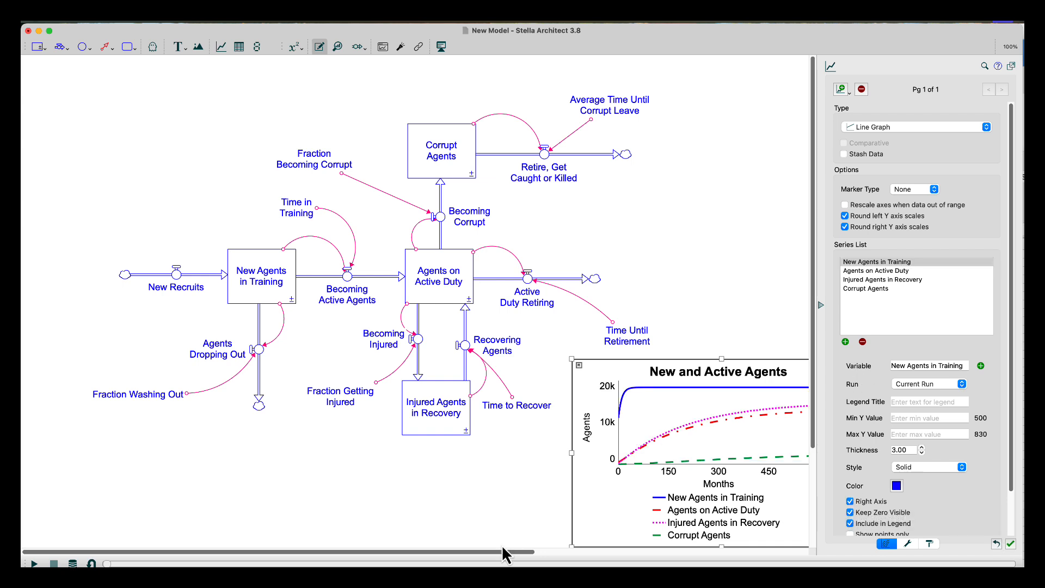
pyautogui.moveTo(501, 546); pyautogui.dragTo(554, 551)
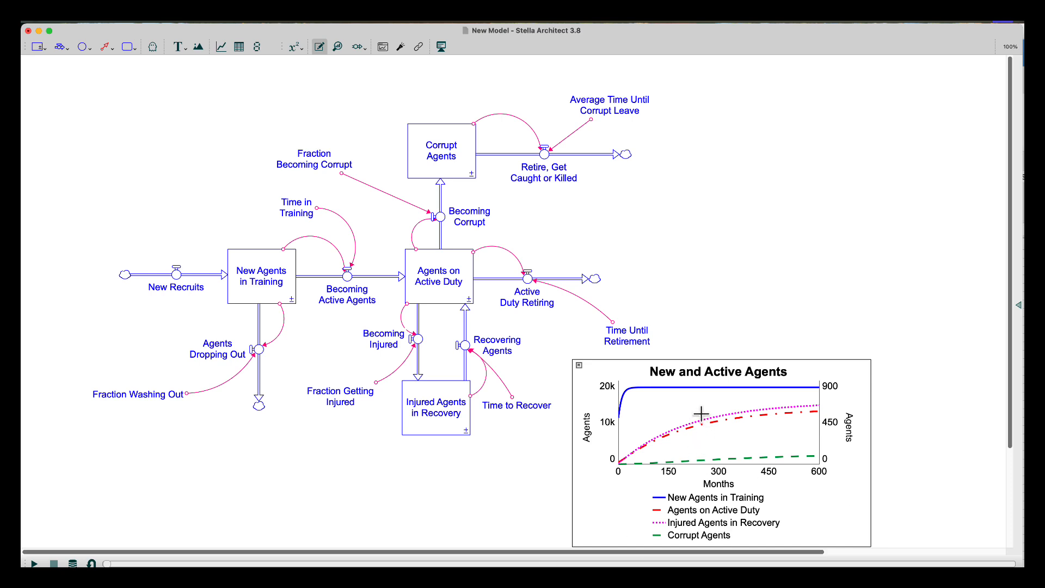
# Step: Take the graph's New Agents in Training and Injured Agents in Recovery series off the right axis
pyautogui.doubleClick(674, 409)
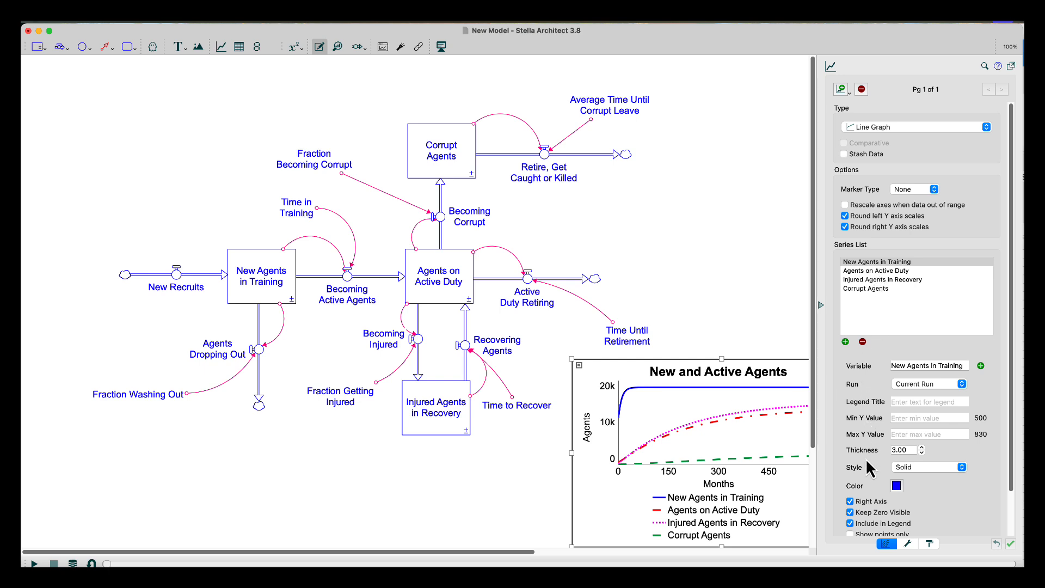
pyautogui.click(849, 502)
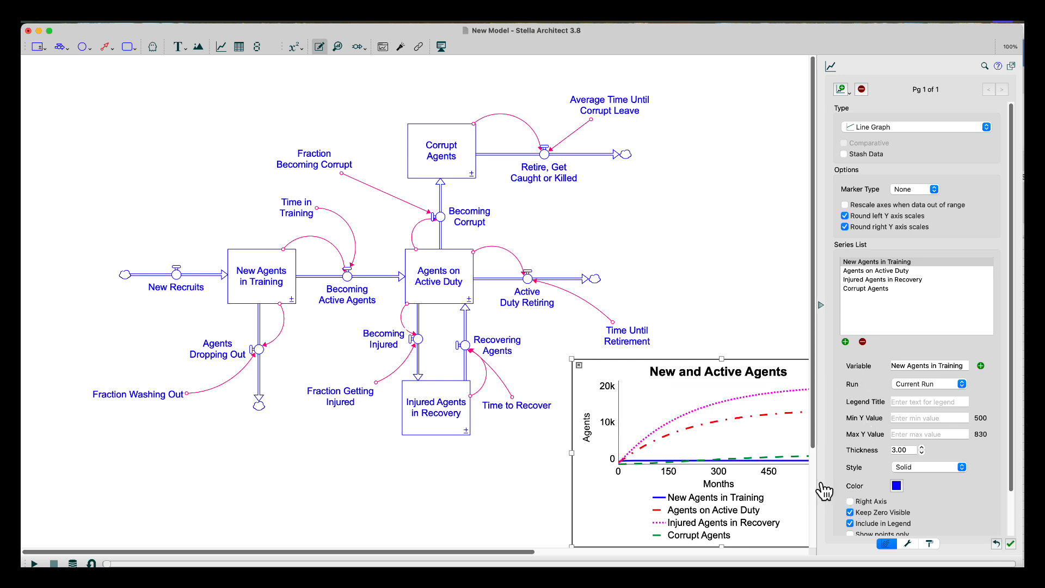
pyautogui.scroll(-1, 813, 427)
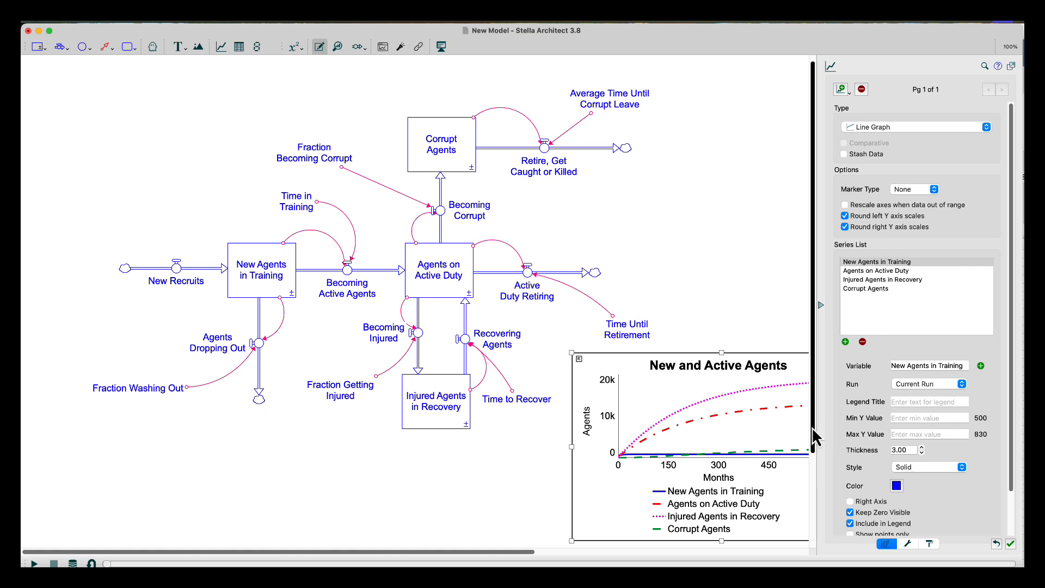
pyautogui.click(886, 270)
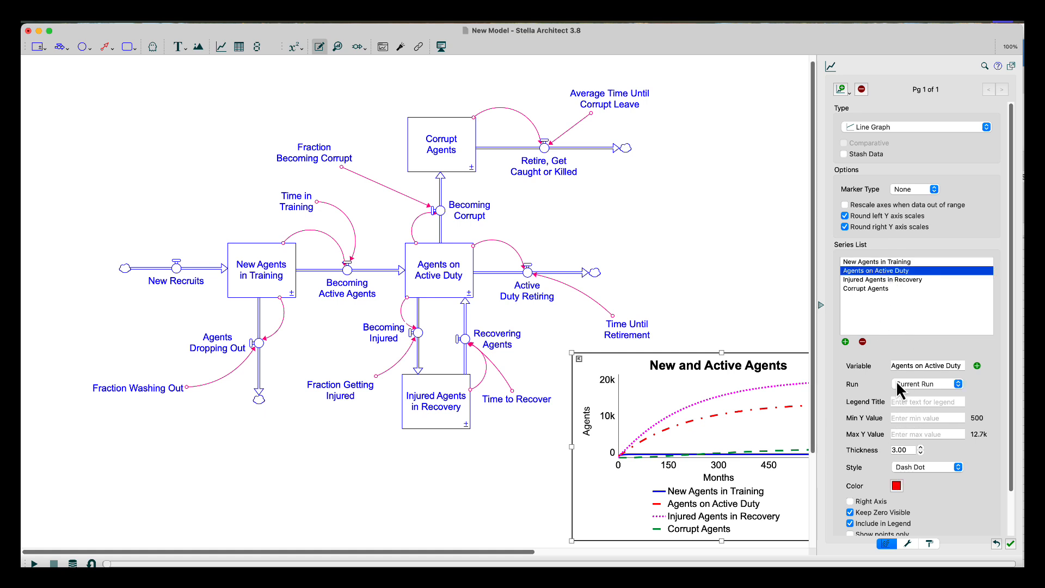
pyautogui.click(892, 279)
pyautogui.click(850, 501)
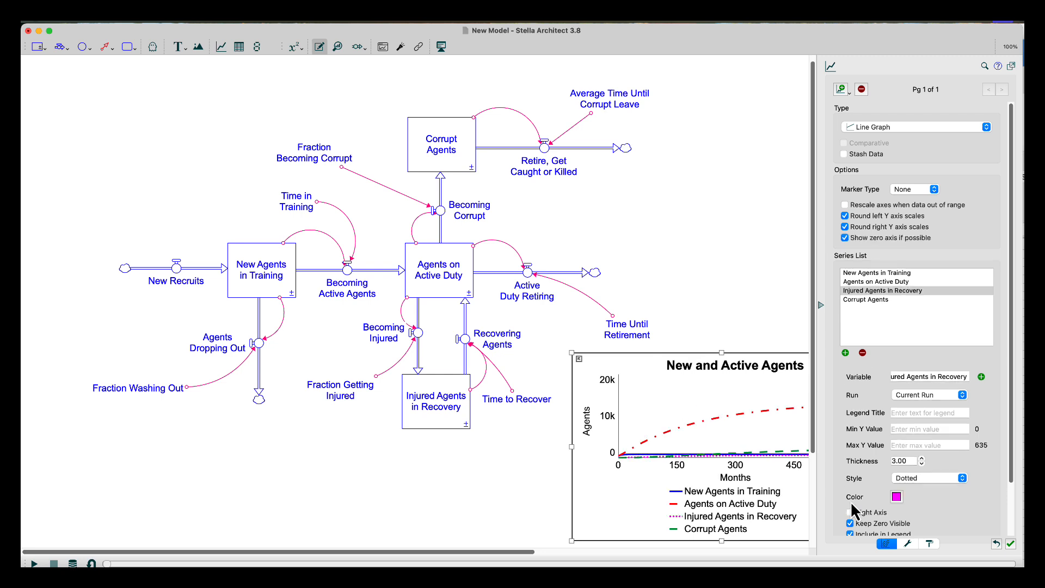
pyautogui.click(864, 301)
# Step: Enlarge the New and Active Agents graph and place it below the Time Until Retirement converter, clear of the model diagram
pyautogui.moveTo(625, 361); pyautogui.dragTo(295, 210)
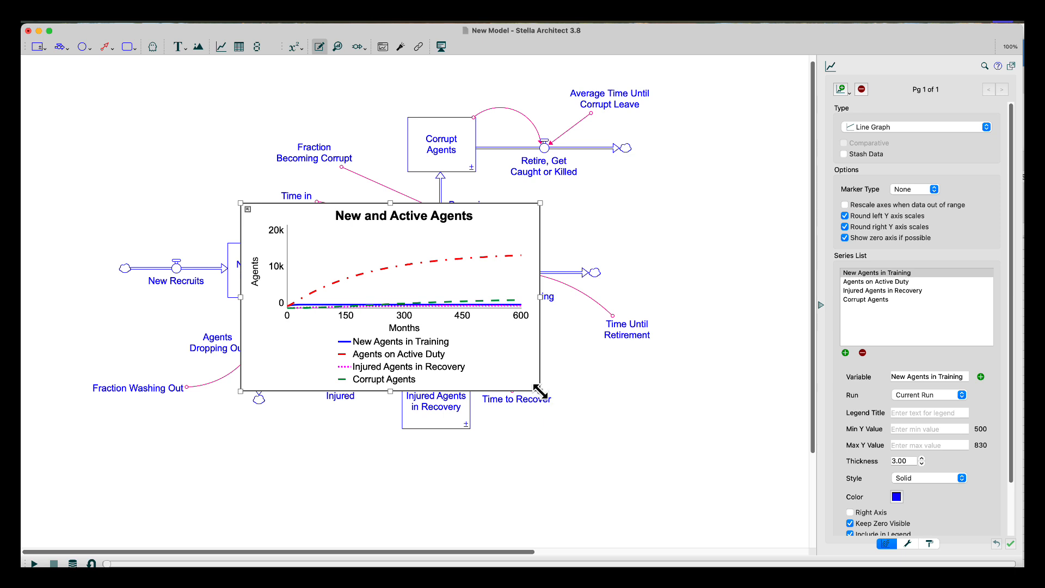
pyautogui.moveTo(541, 390); pyautogui.dragTo(707, 494)
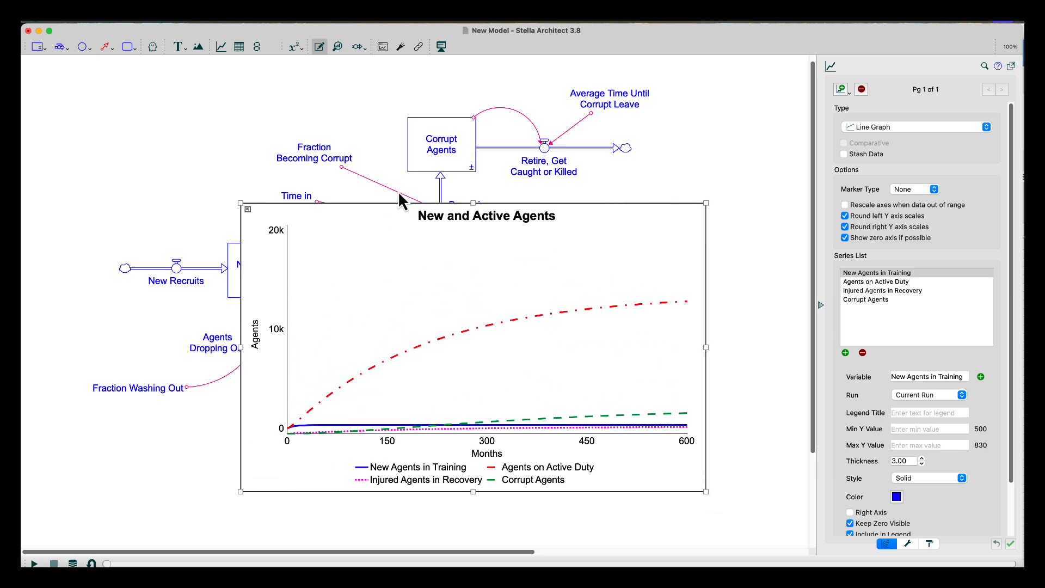
pyautogui.moveTo(417, 230); pyautogui.dragTo(573, 352)
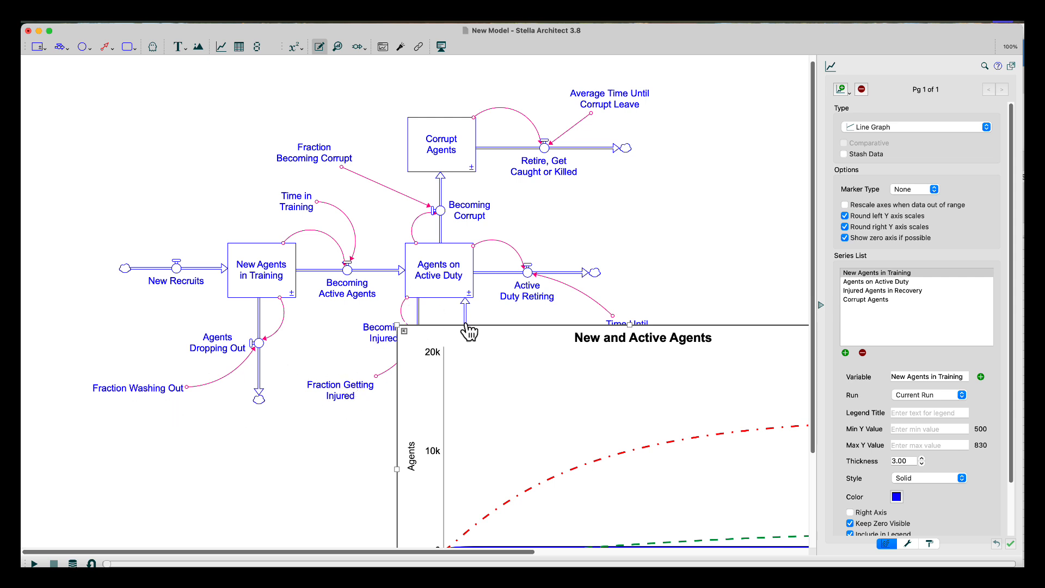
pyautogui.moveTo(467, 327); pyautogui.dragTo(282, 176)
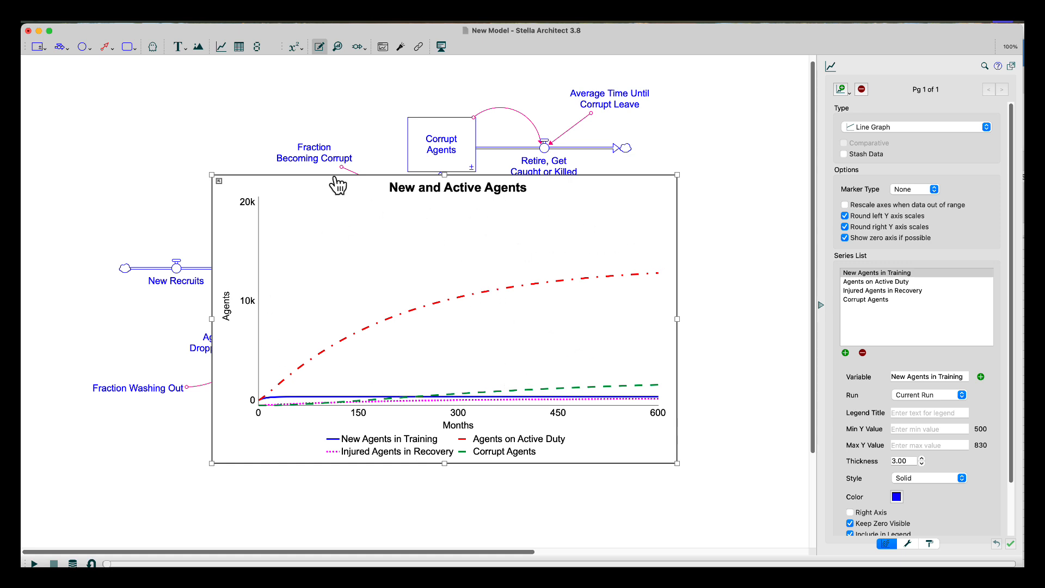
pyautogui.moveTo(337, 185); pyautogui.dragTo(450, 463)
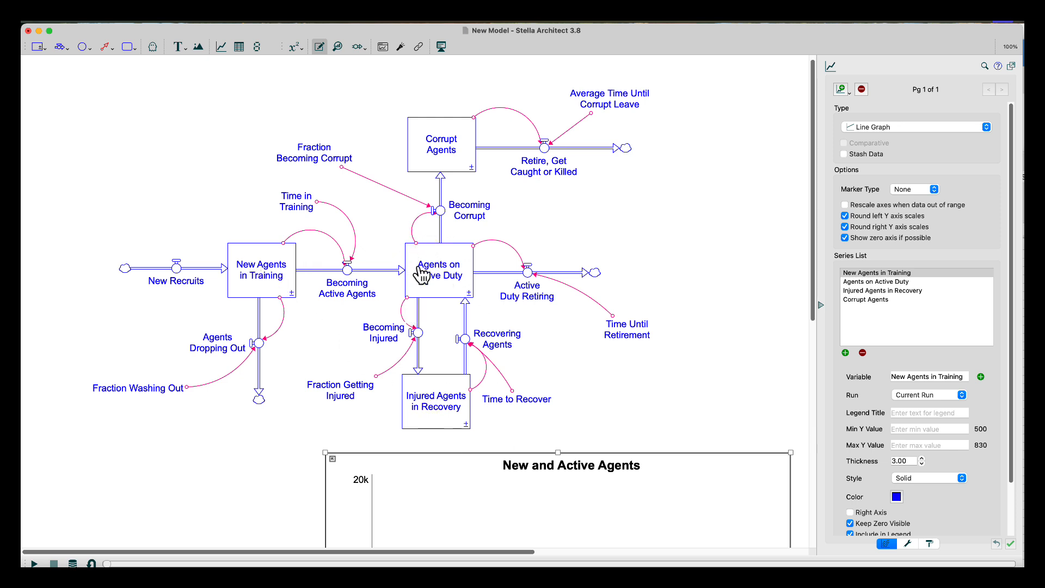
pyautogui.moveTo(493, 461); pyautogui.dragTo(317, 196)
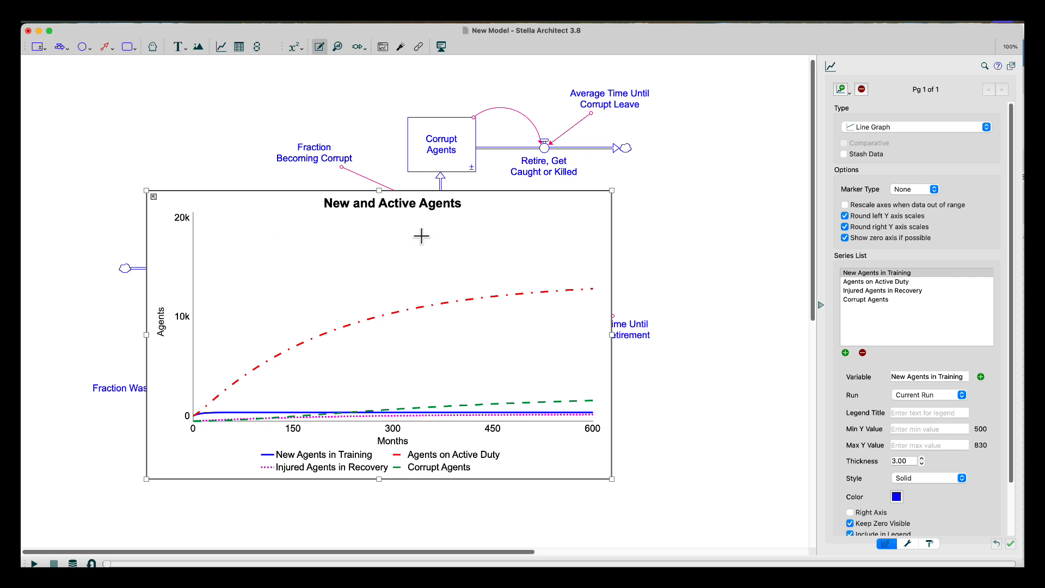
pyautogui.moveTo(324, 198); pyautogui.dragTo(746, 382)
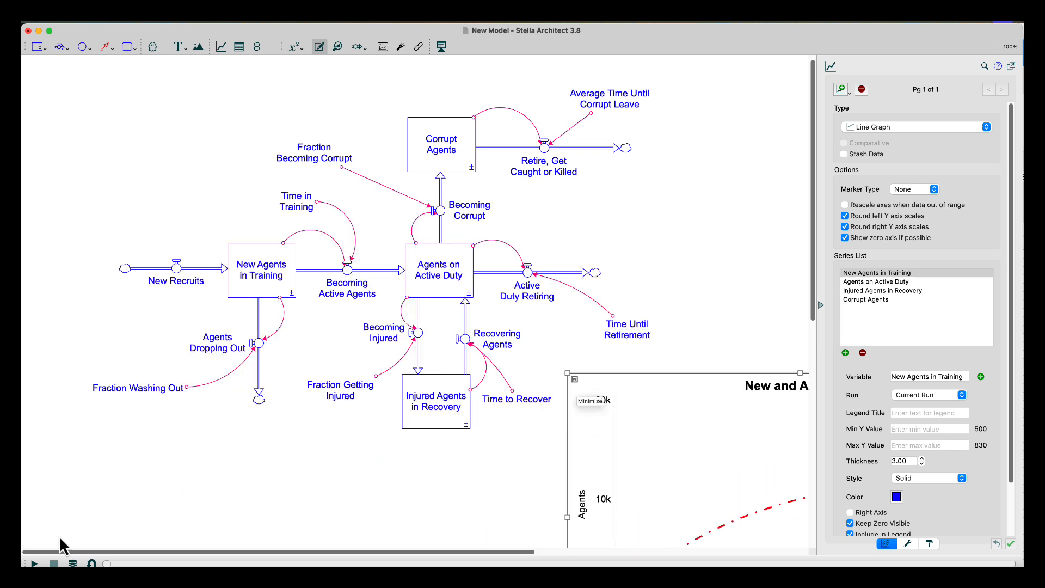
# Step: Run the simulation, examine link strengths and loop dominance at months 101.5, 439.5 and 570.5, and return to model editing
pyautogui.click(33, 563)
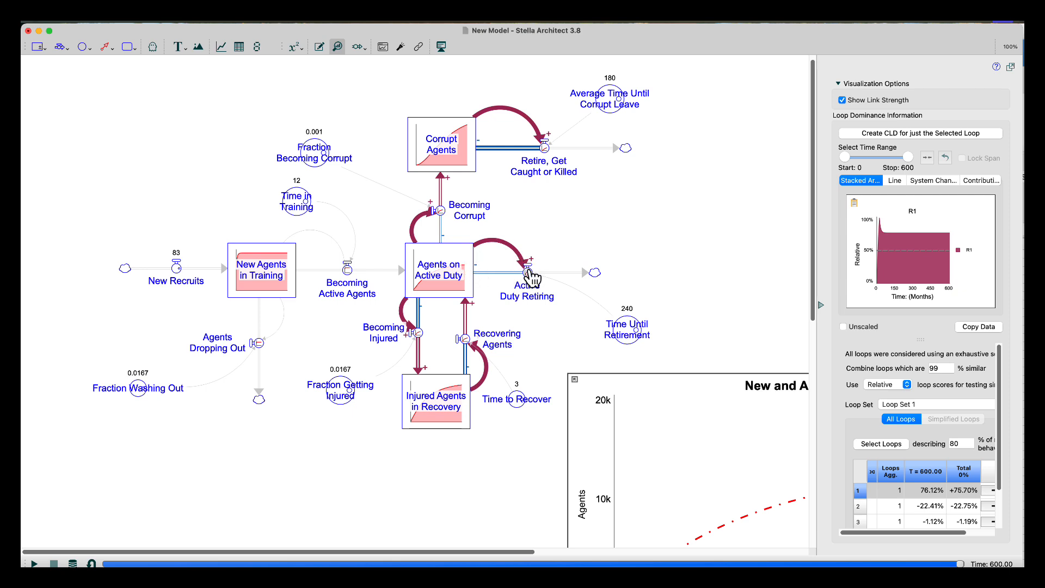
pyautogui.moveTo(474, 281)
pyautogui.moveTo(959, 564); pyautogui.dragTo(252, 560)
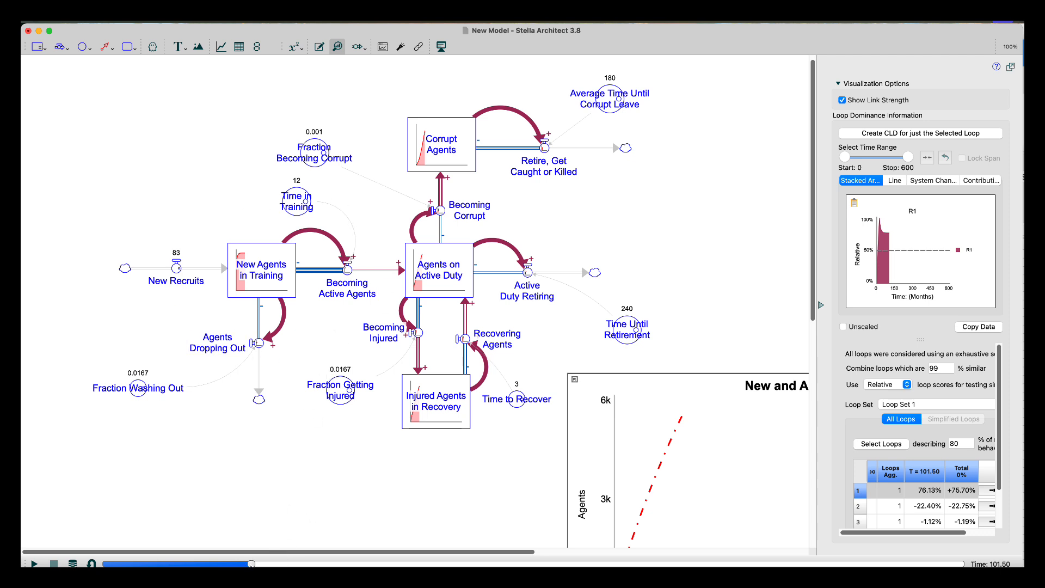
pyautogui.moveTo(251, 564); pyautogui.dragTo(732, 564)
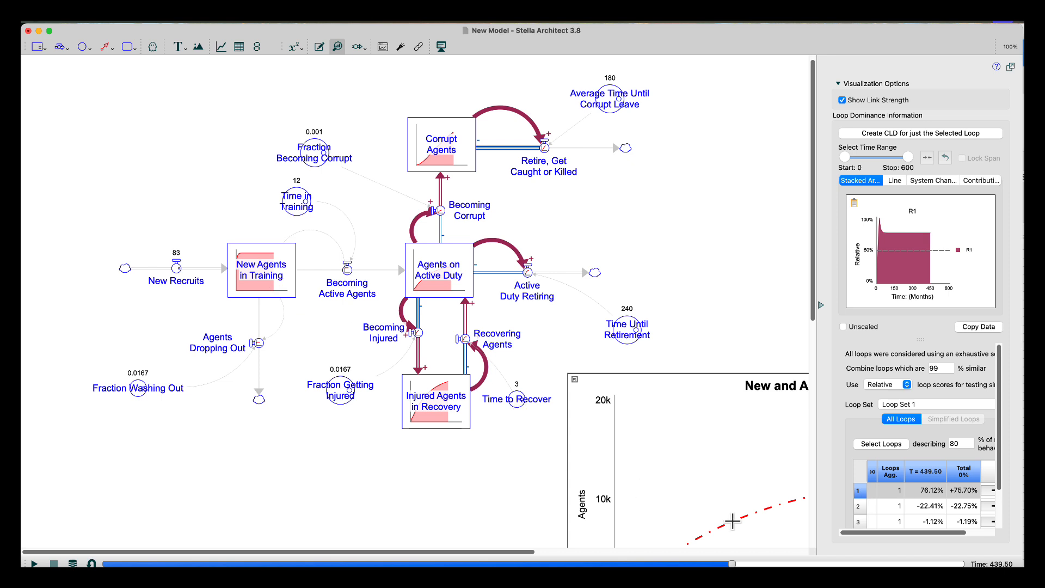
pyautogui.moveTo(734, 565); pyautogui.dragTo(918, 564)
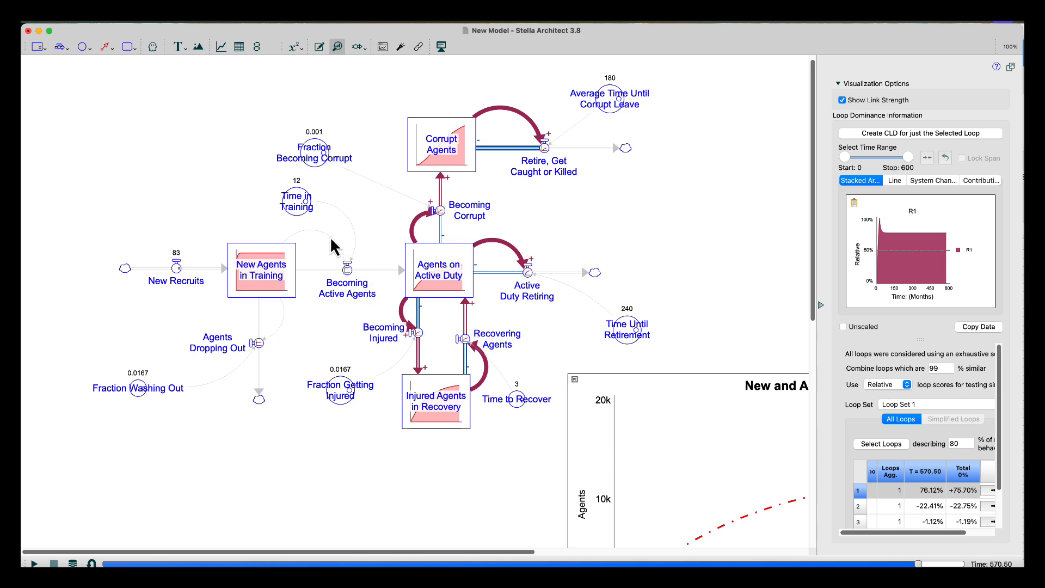
pyautogui.press('Escape')
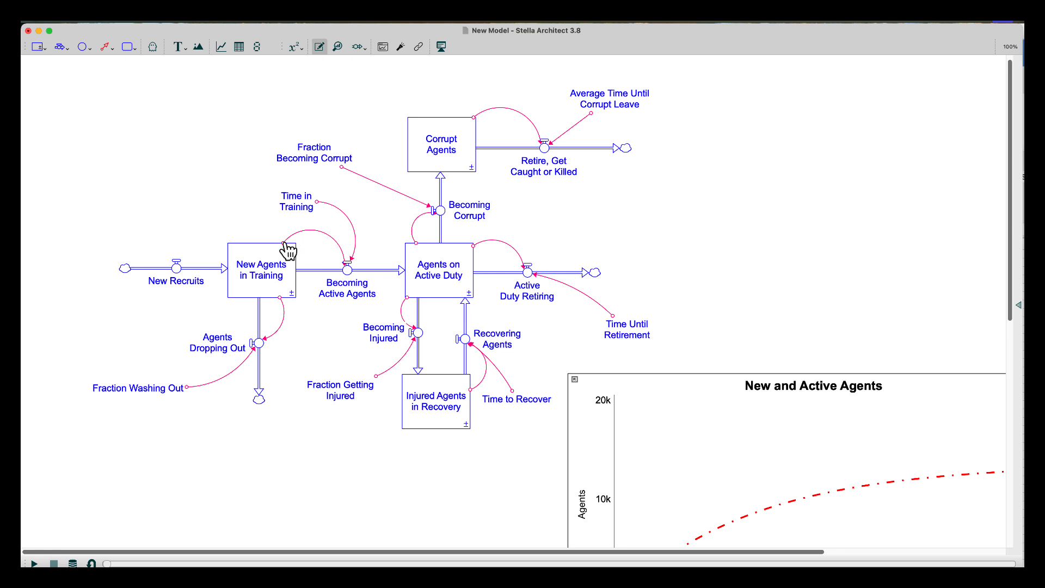
pyautogui.moveTo(359, 279)
pyautogui.moveTo(434, 267)
pyautogui.moveTo(310, 215)
pyautogui.scroll(-3, 313, 351)
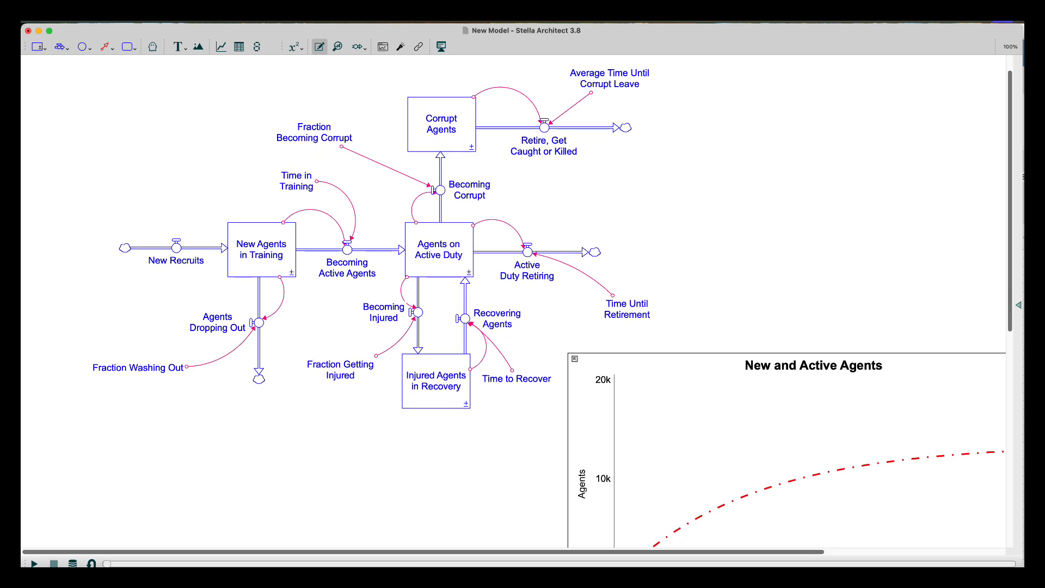